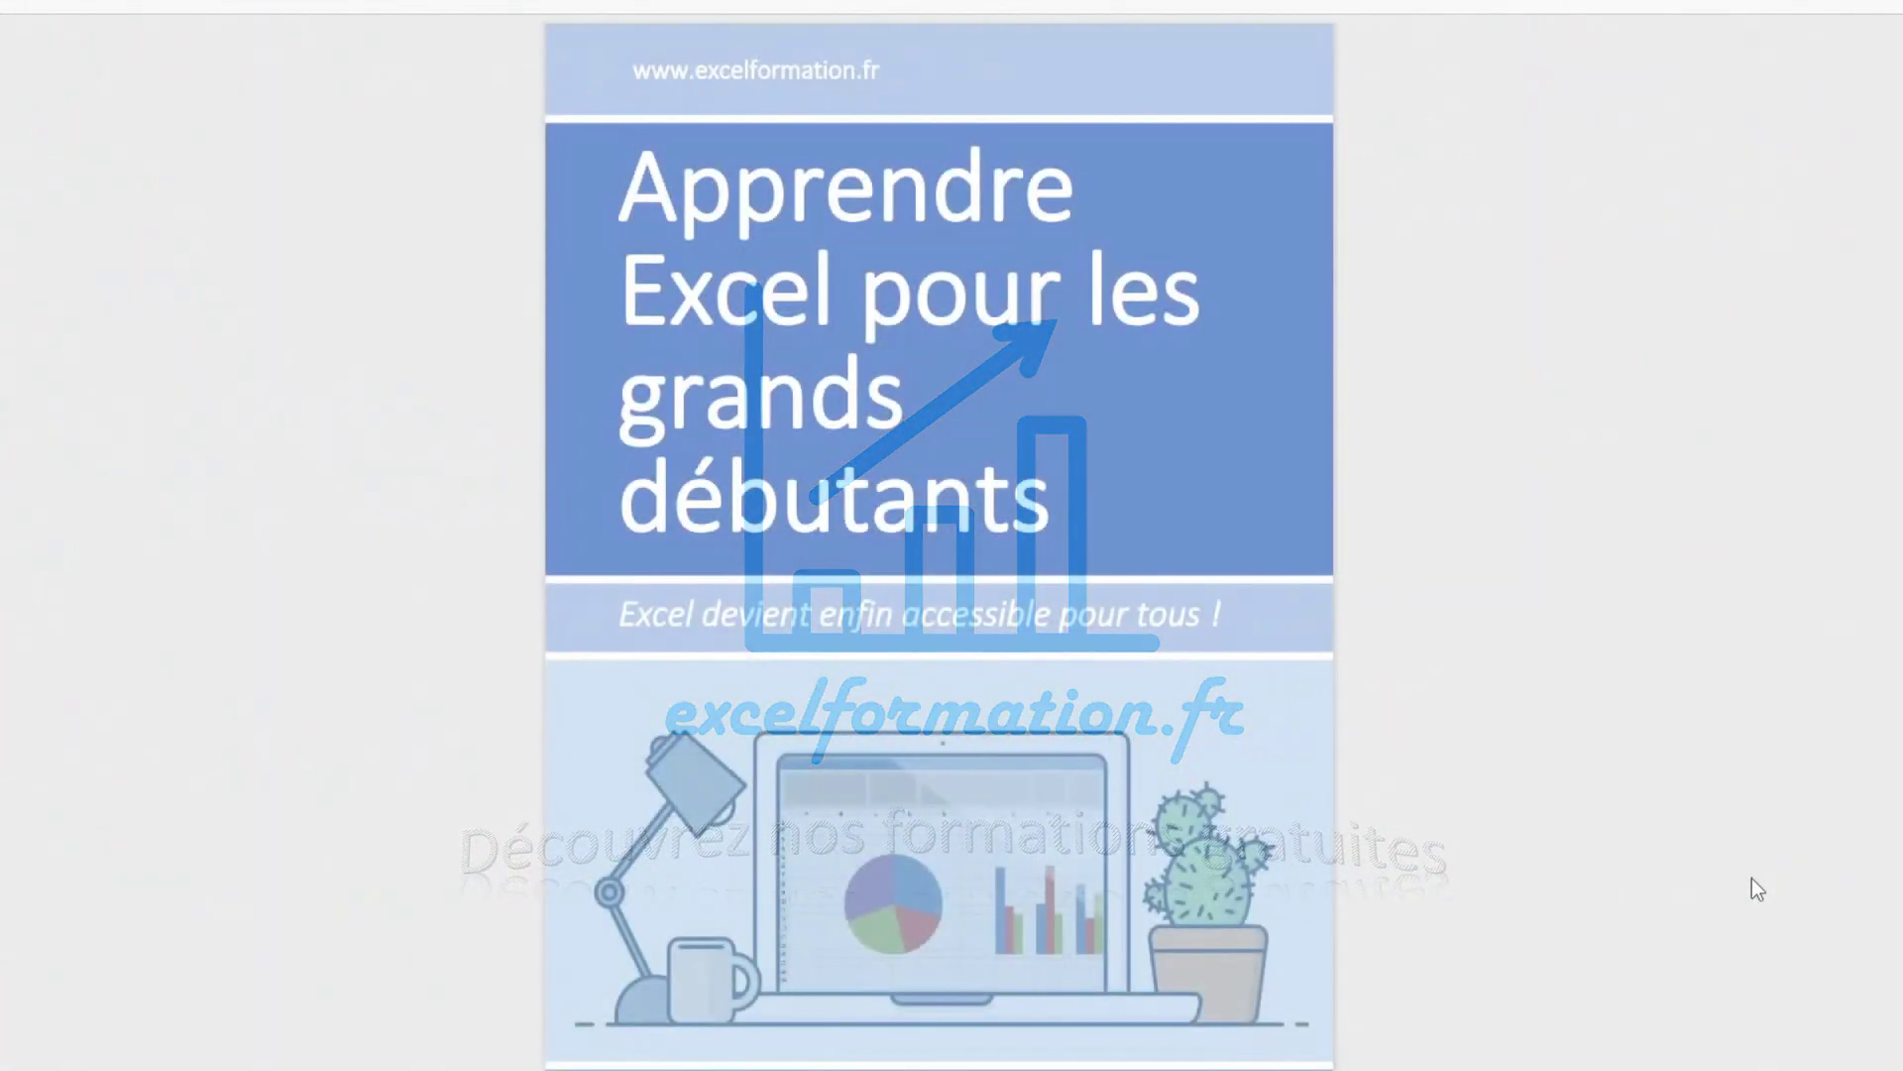
- Look through the eBook « Apprendre Excel pour les grands débutants », from its cover and table of contents to the chapter comparing spreadsheet programs
scroll(1751, 878, "down", 5)
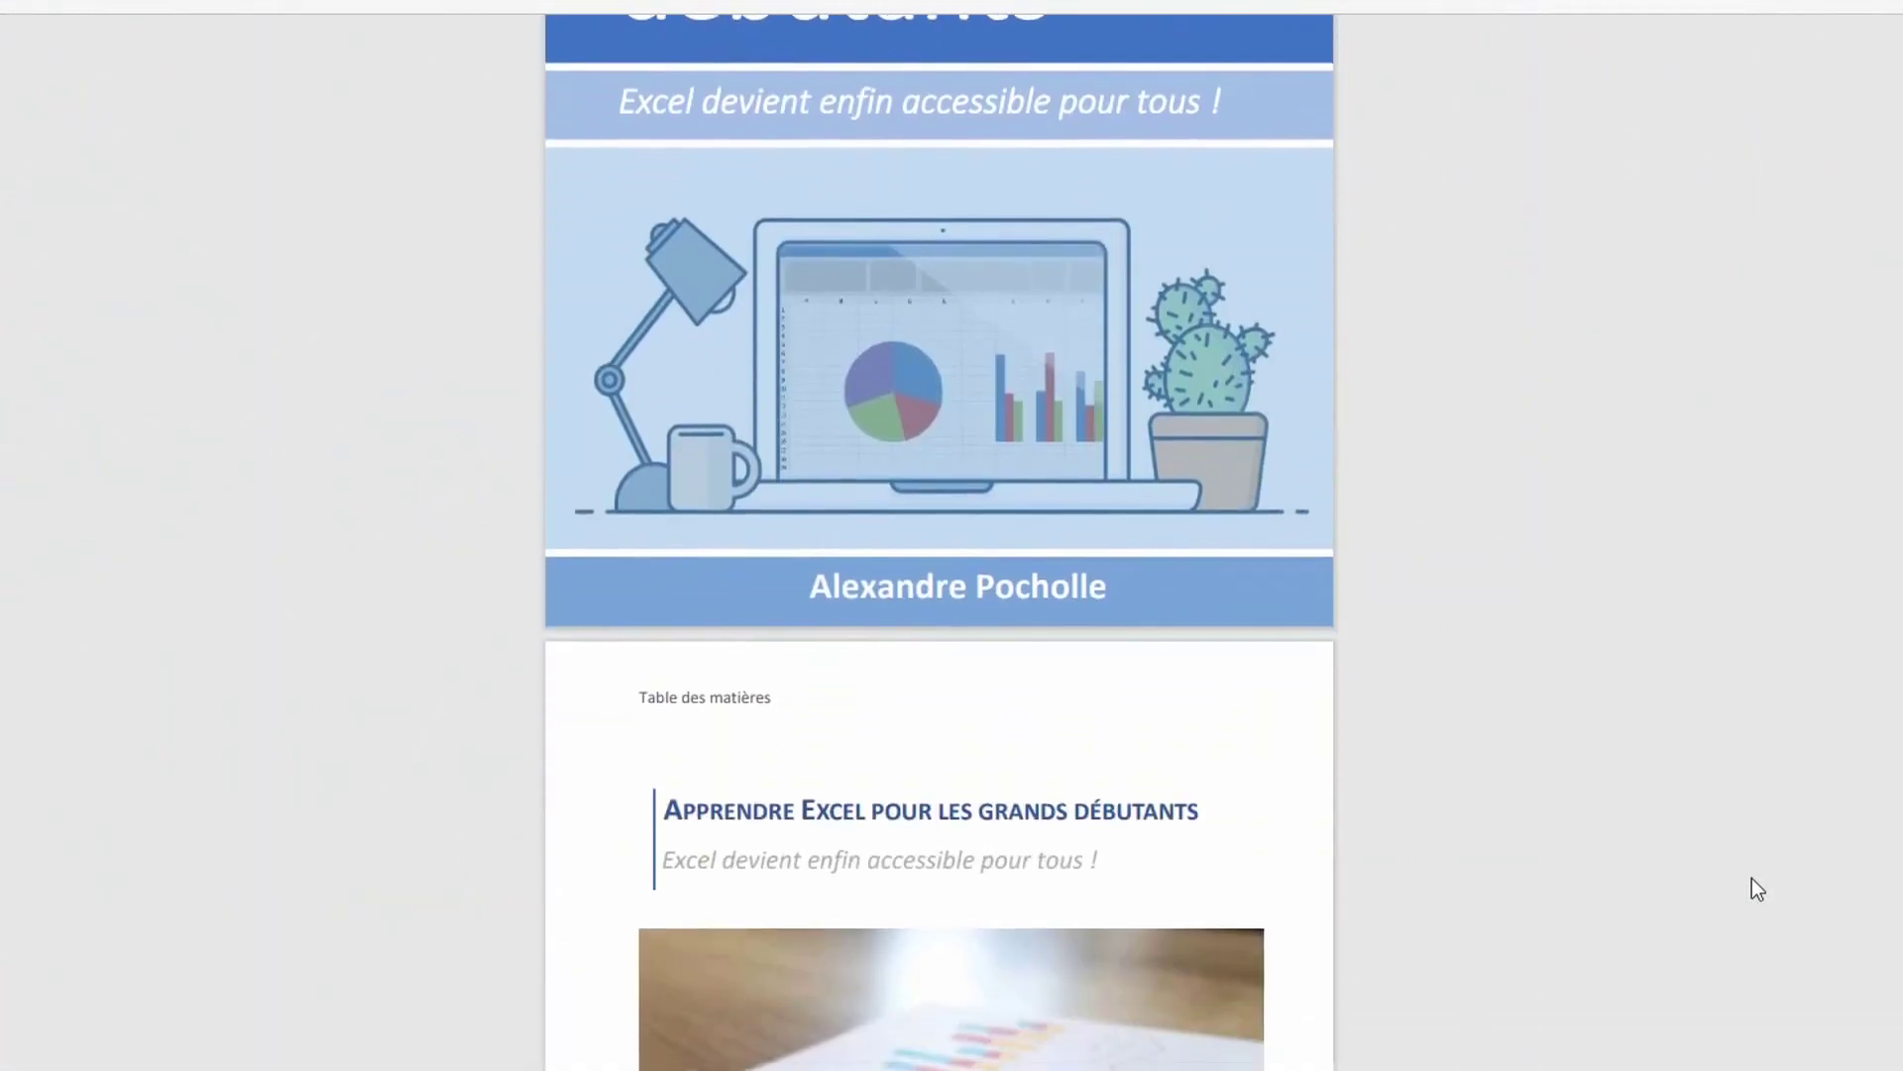
scroll(1752, 878, "down", 10)
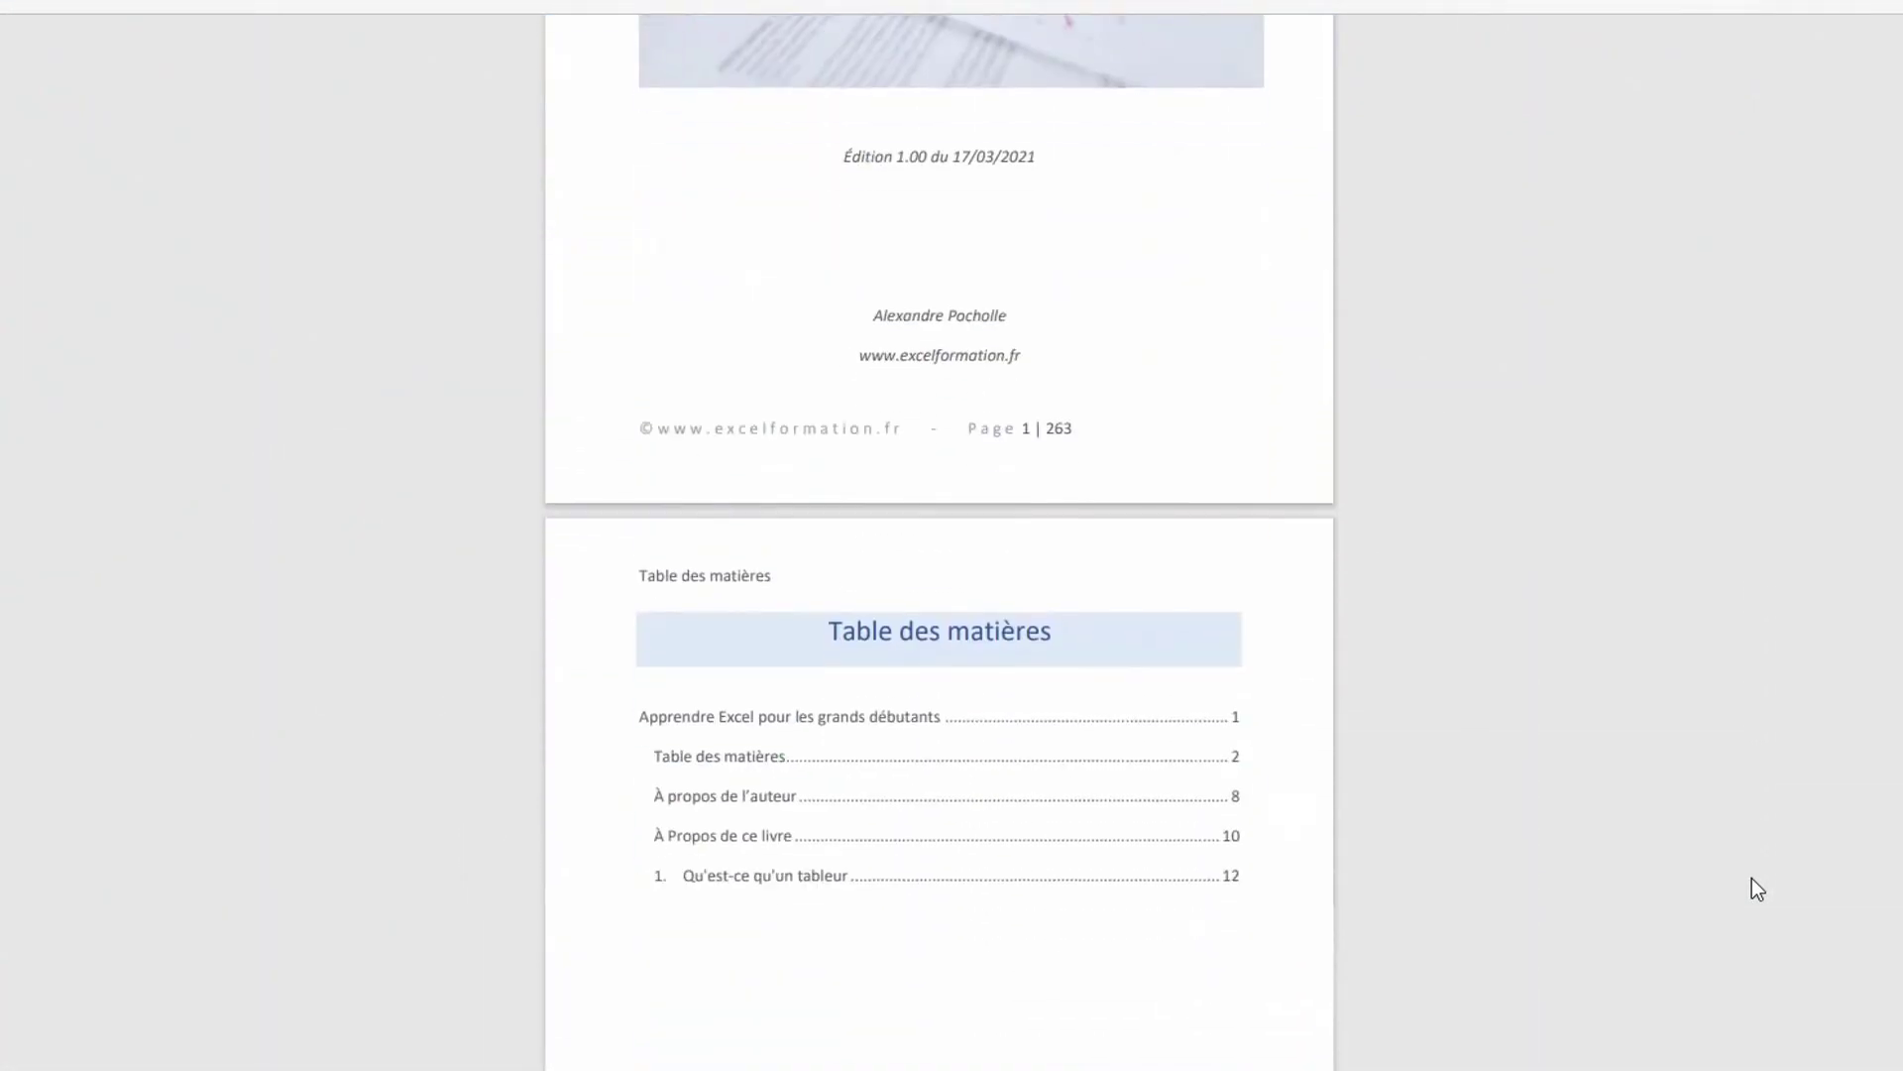
scroll(1752, 878, "down", 5)
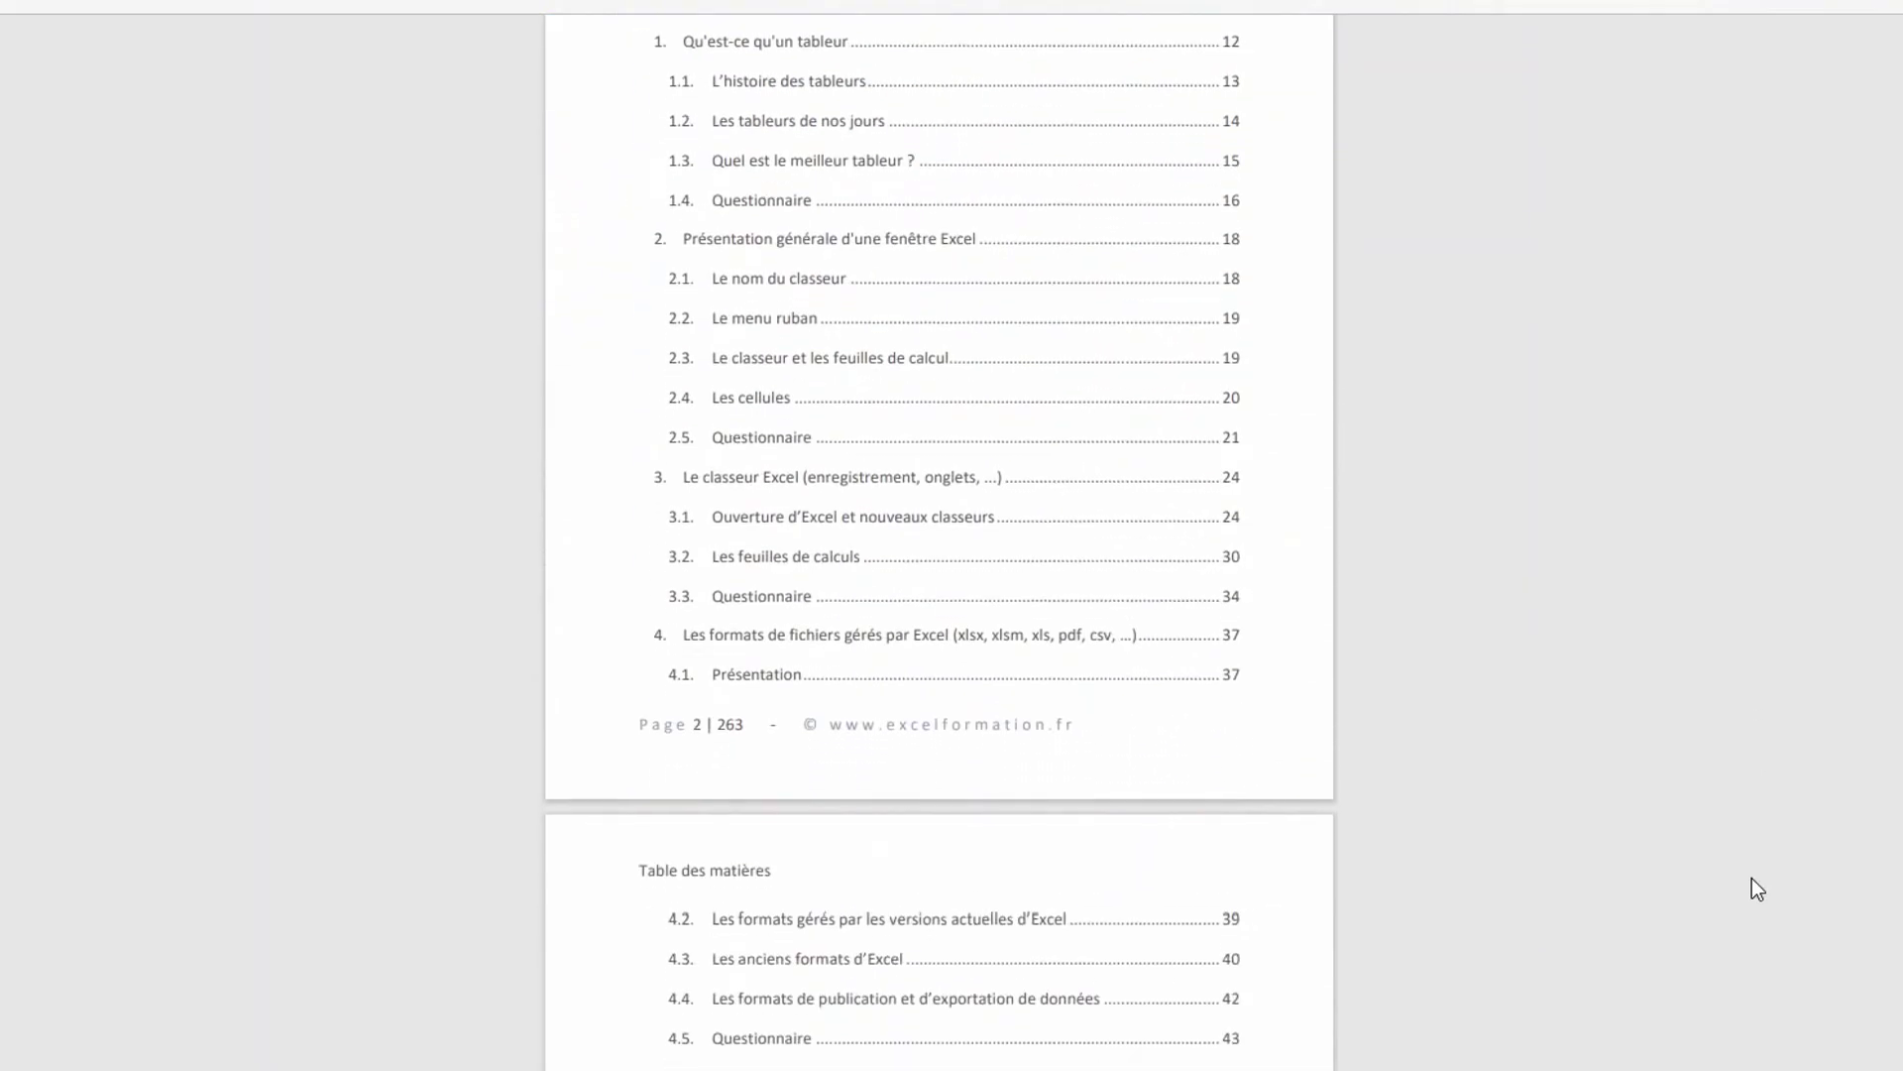
scroll(1752, 878, "down", 10)
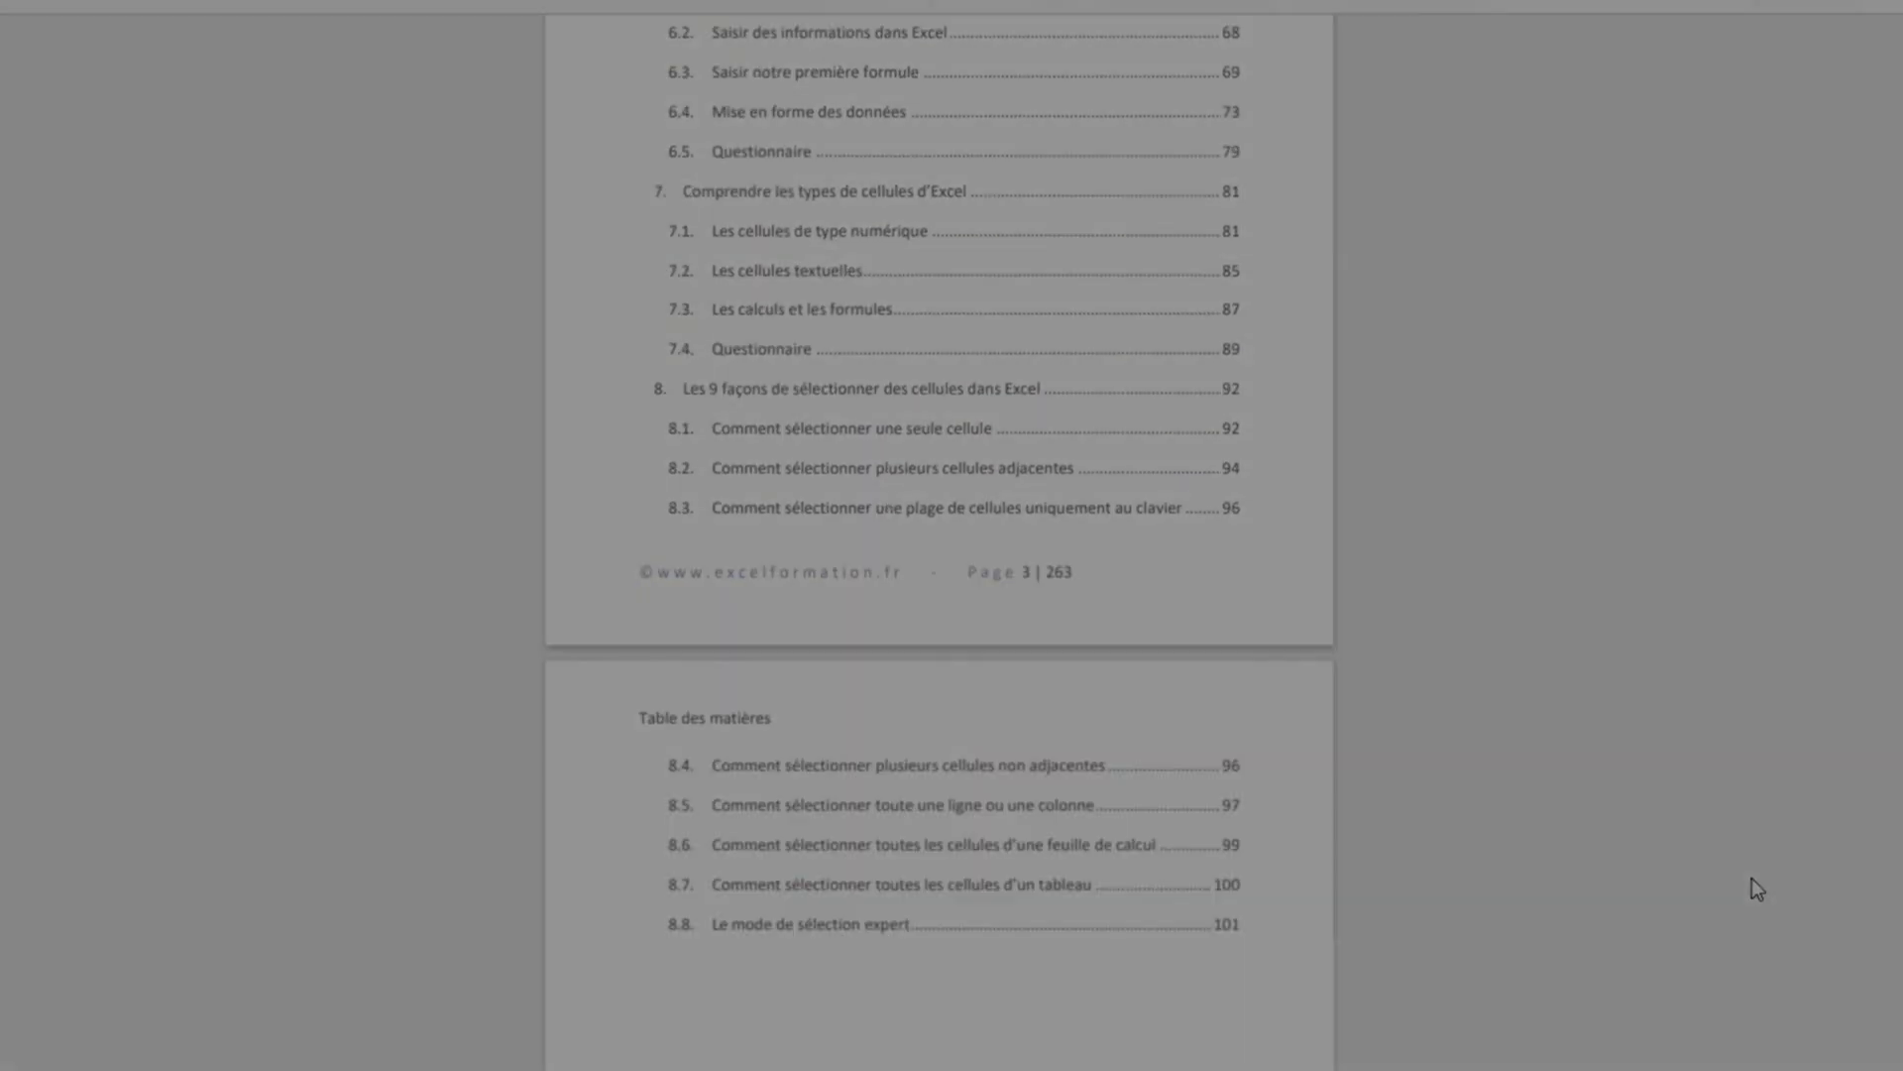
scroll(1752, 878, "down", 10)
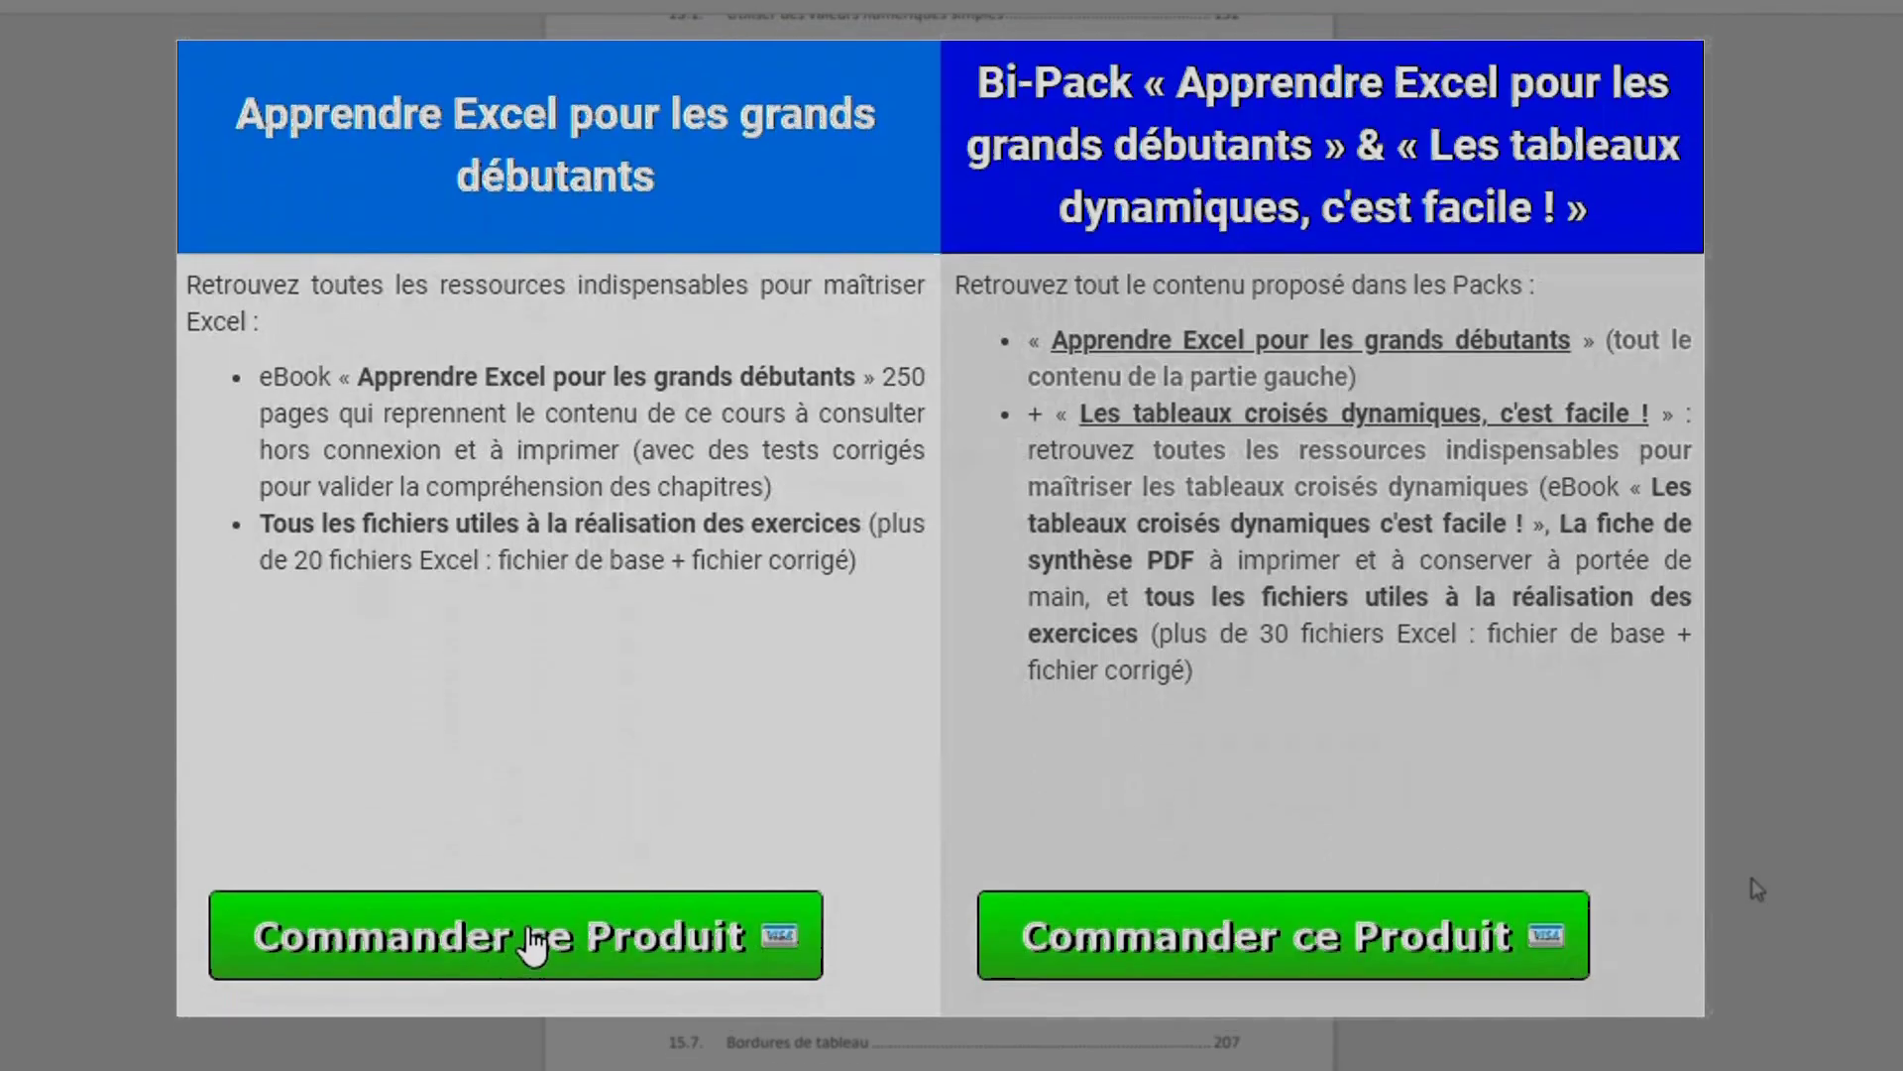
scroll(1751, 878, "down", 10)
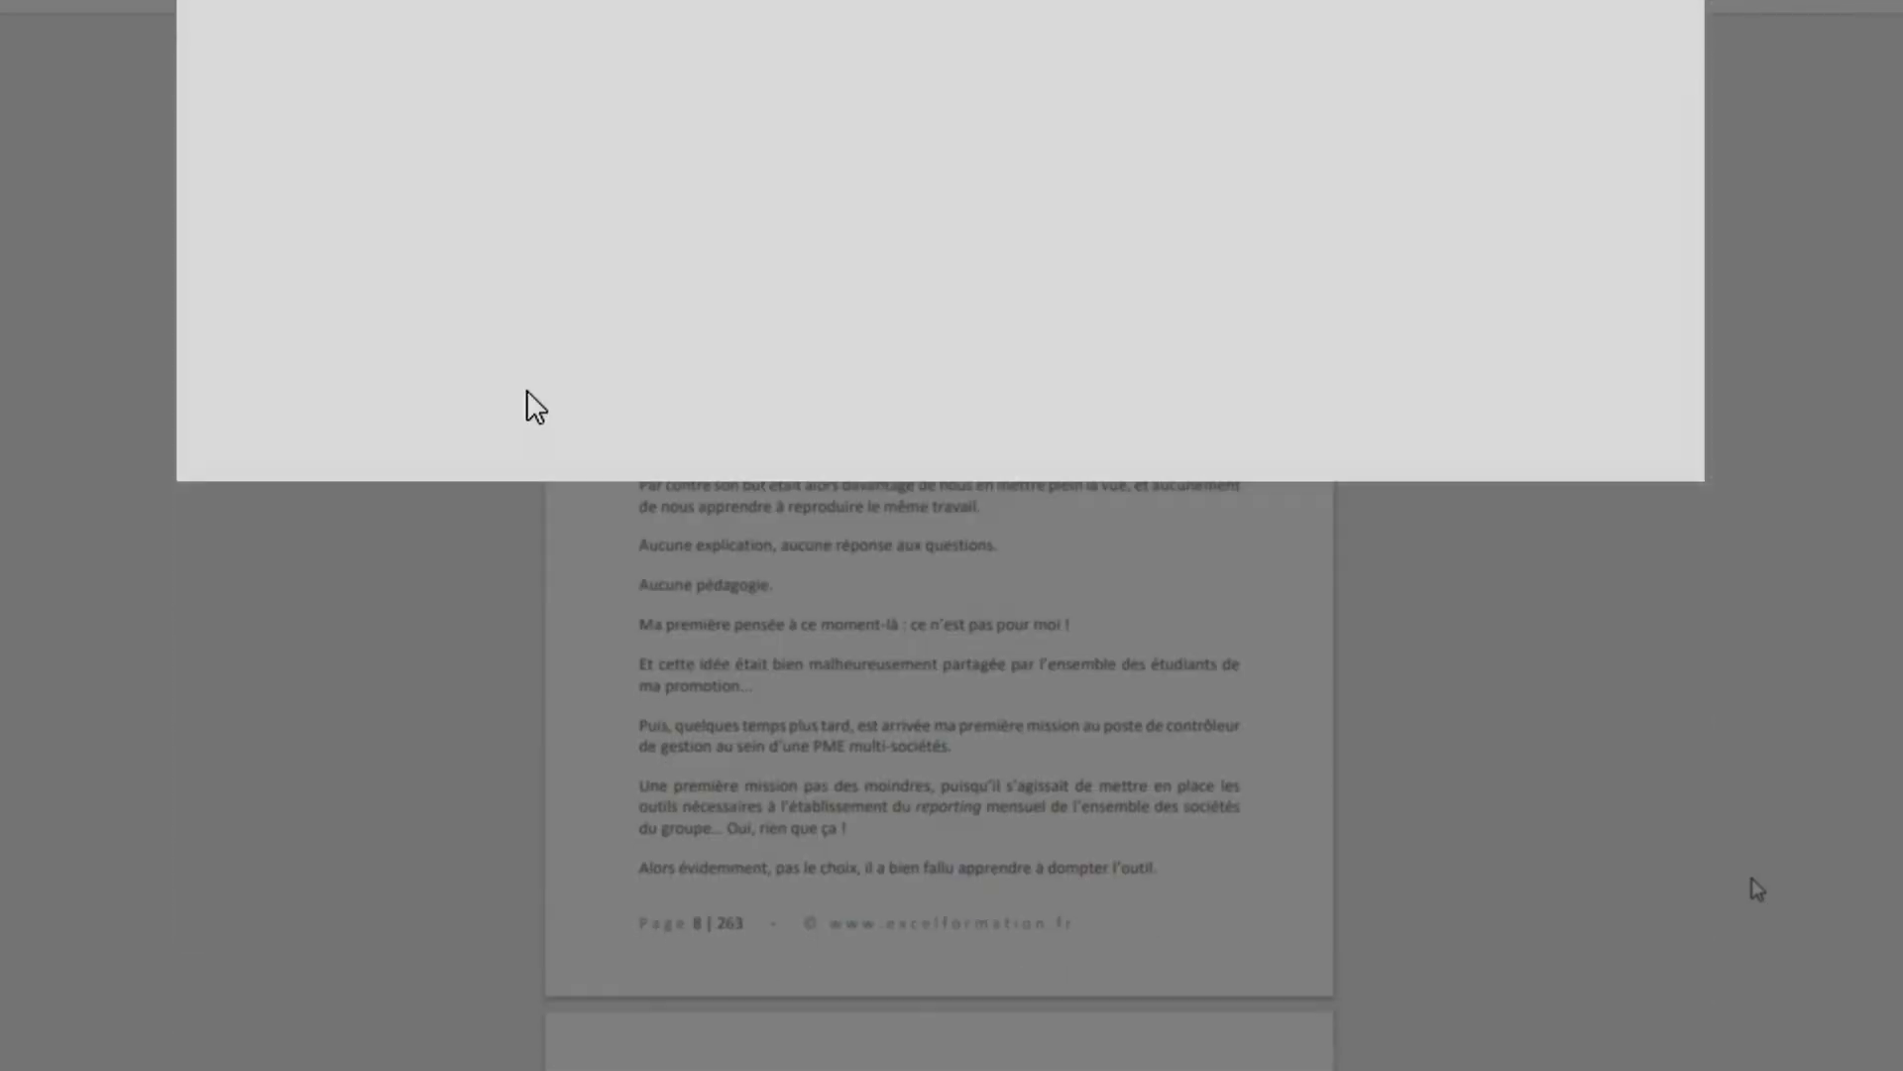
scroll(1751, 879, "down", 5)
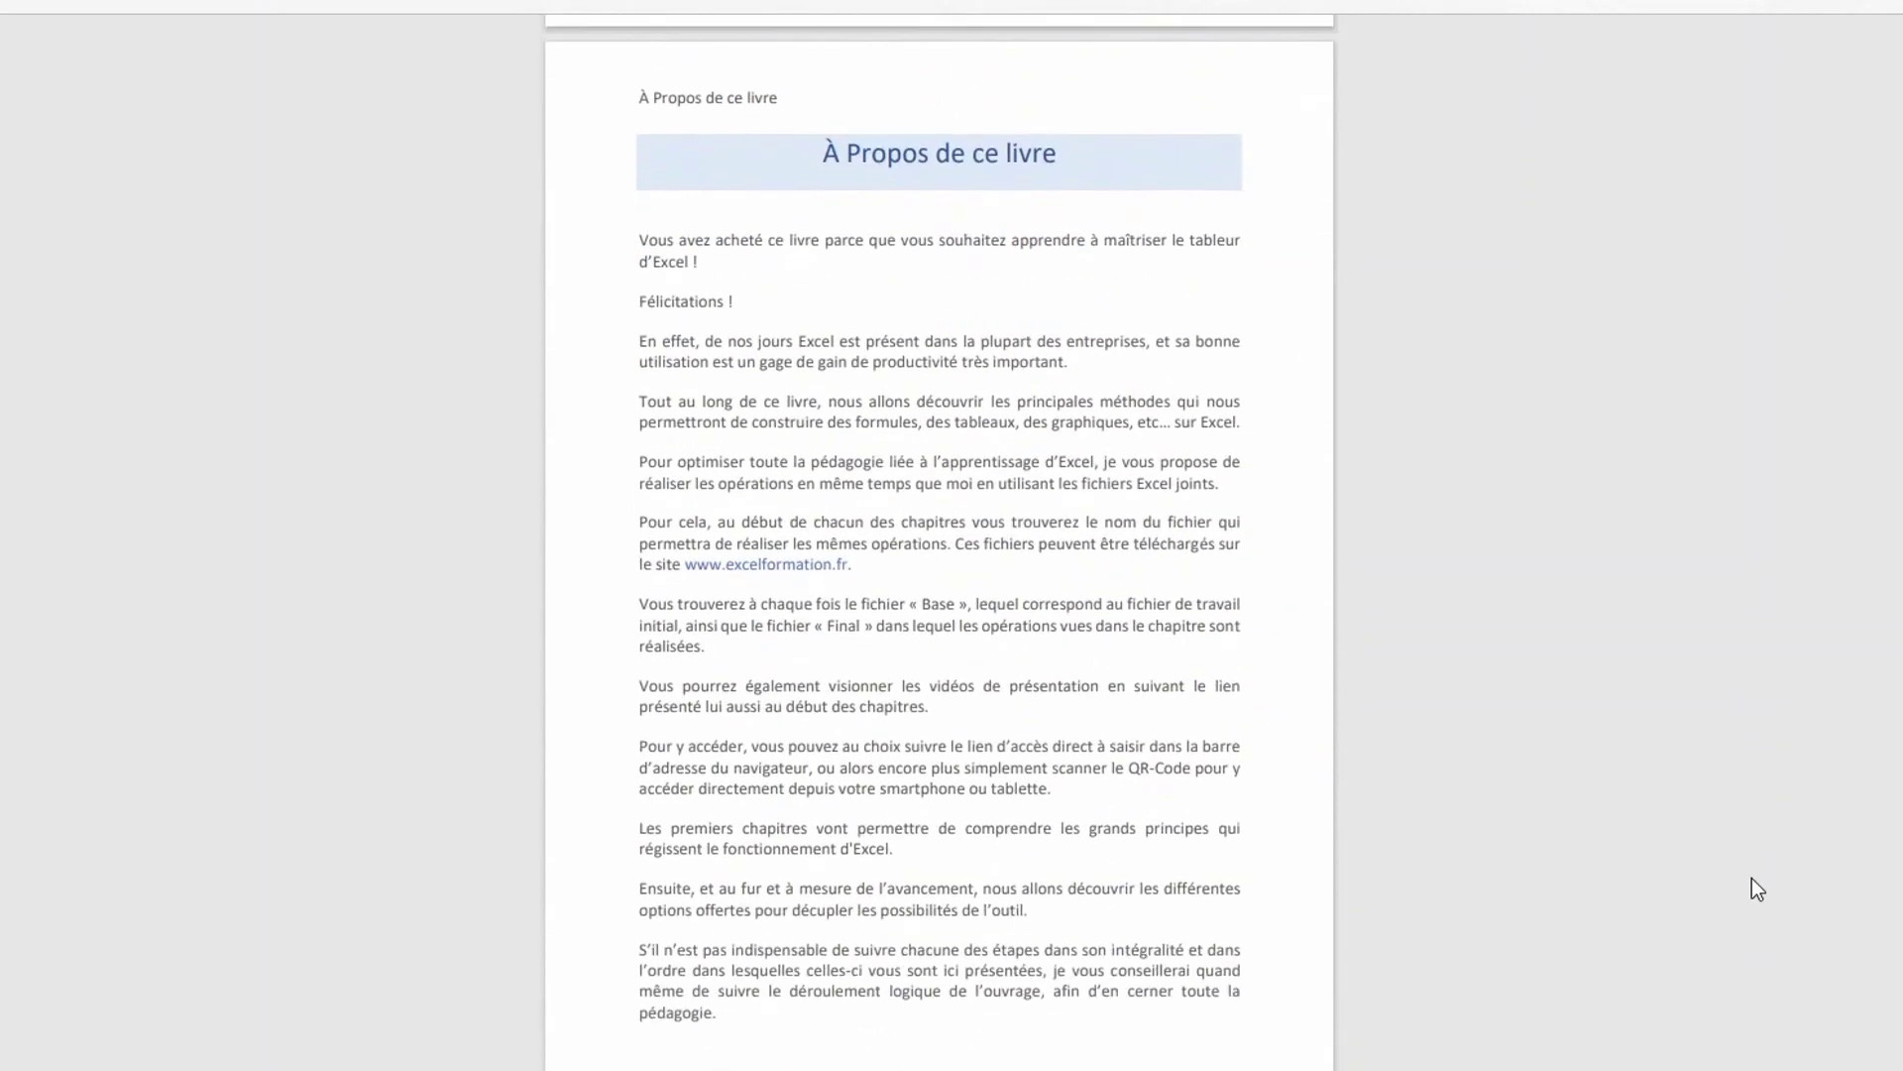
scroll(1752, 878, "down", 10)
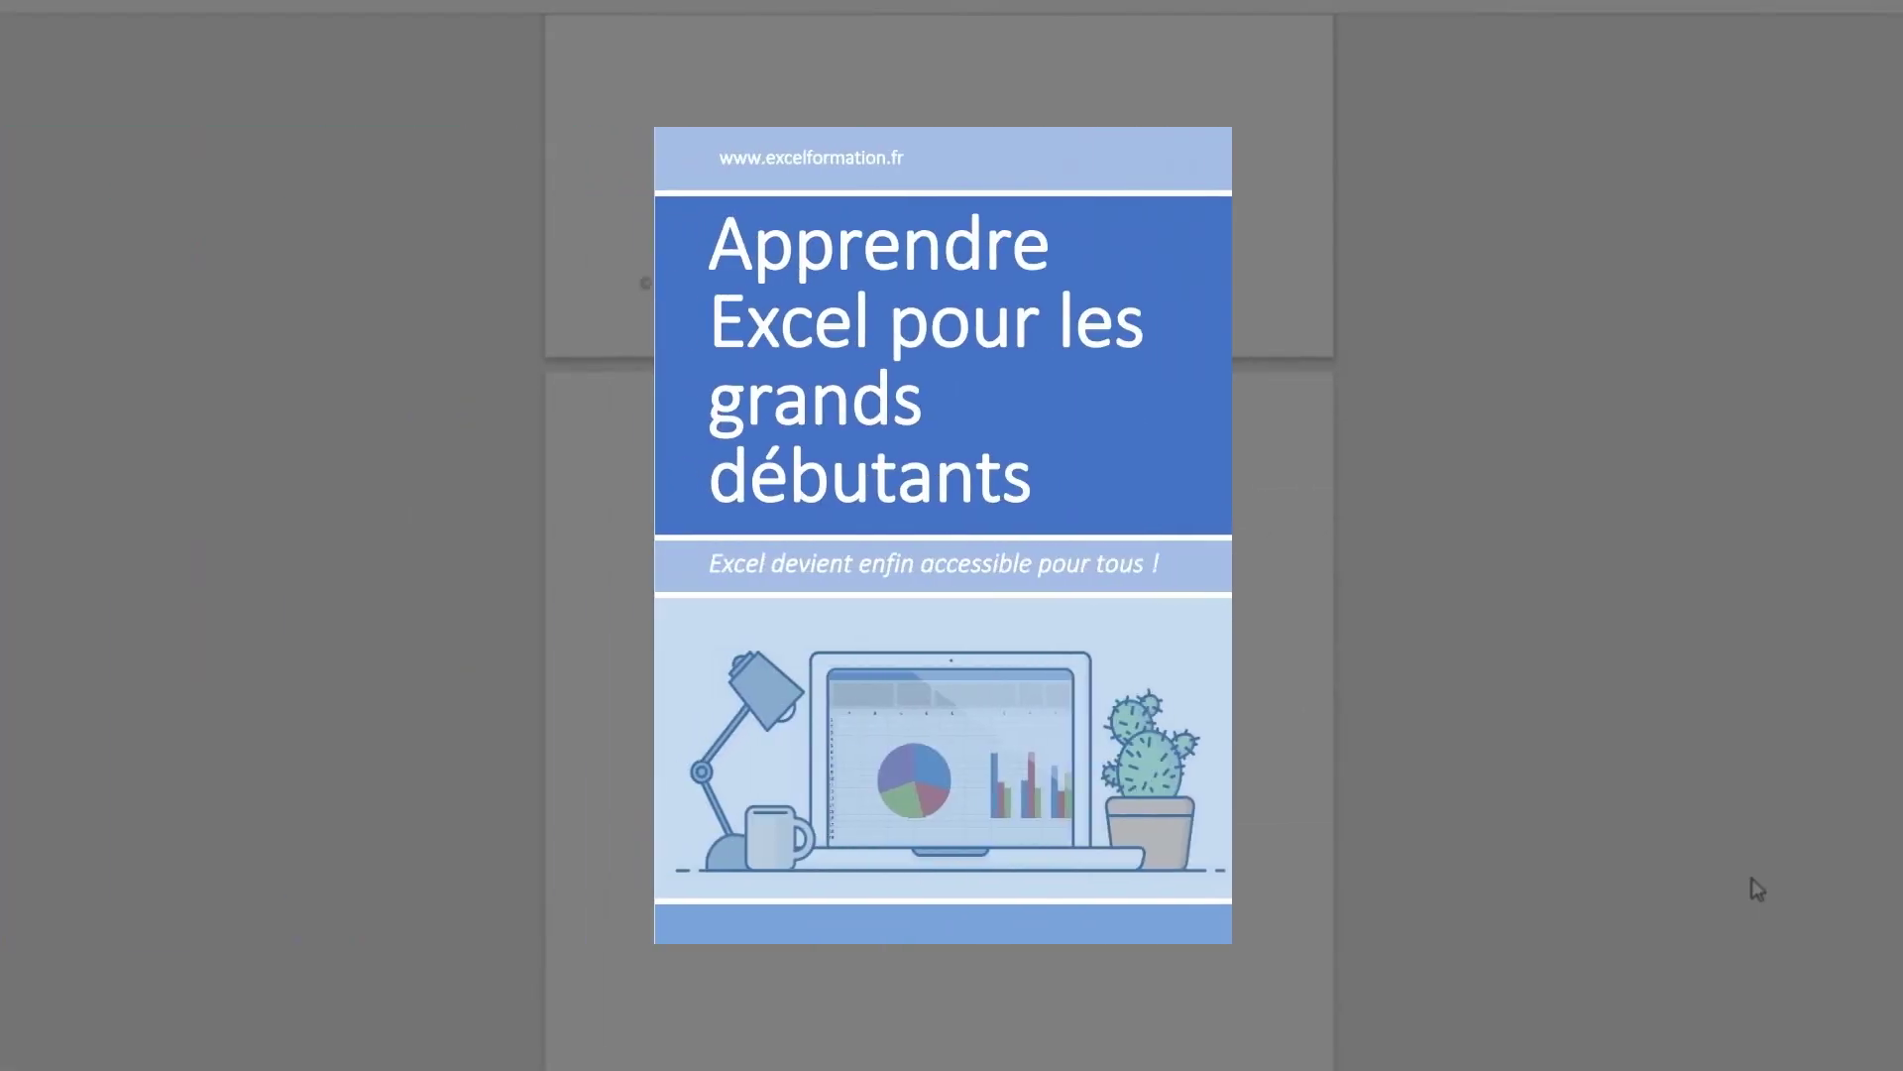
scroll(1752, 879, "down", 10)
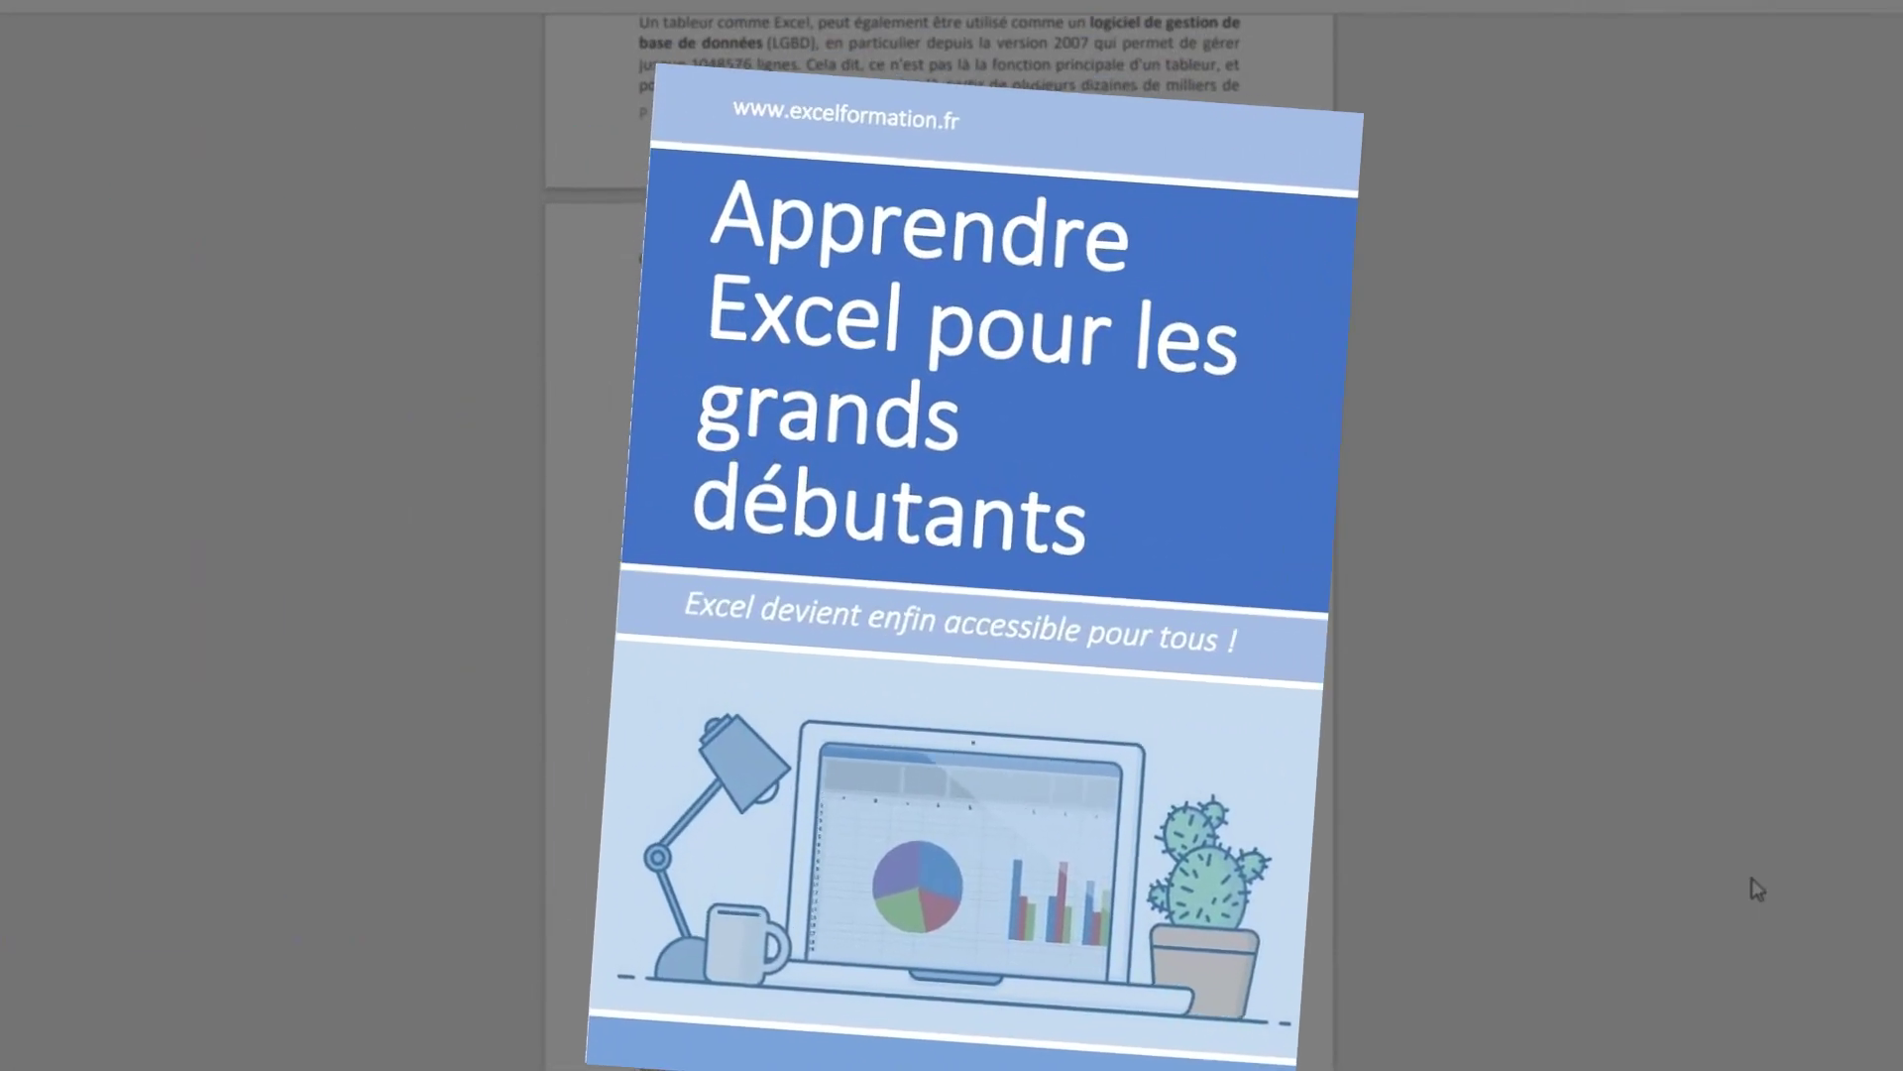
scroll(1751, 878, "down", 12)
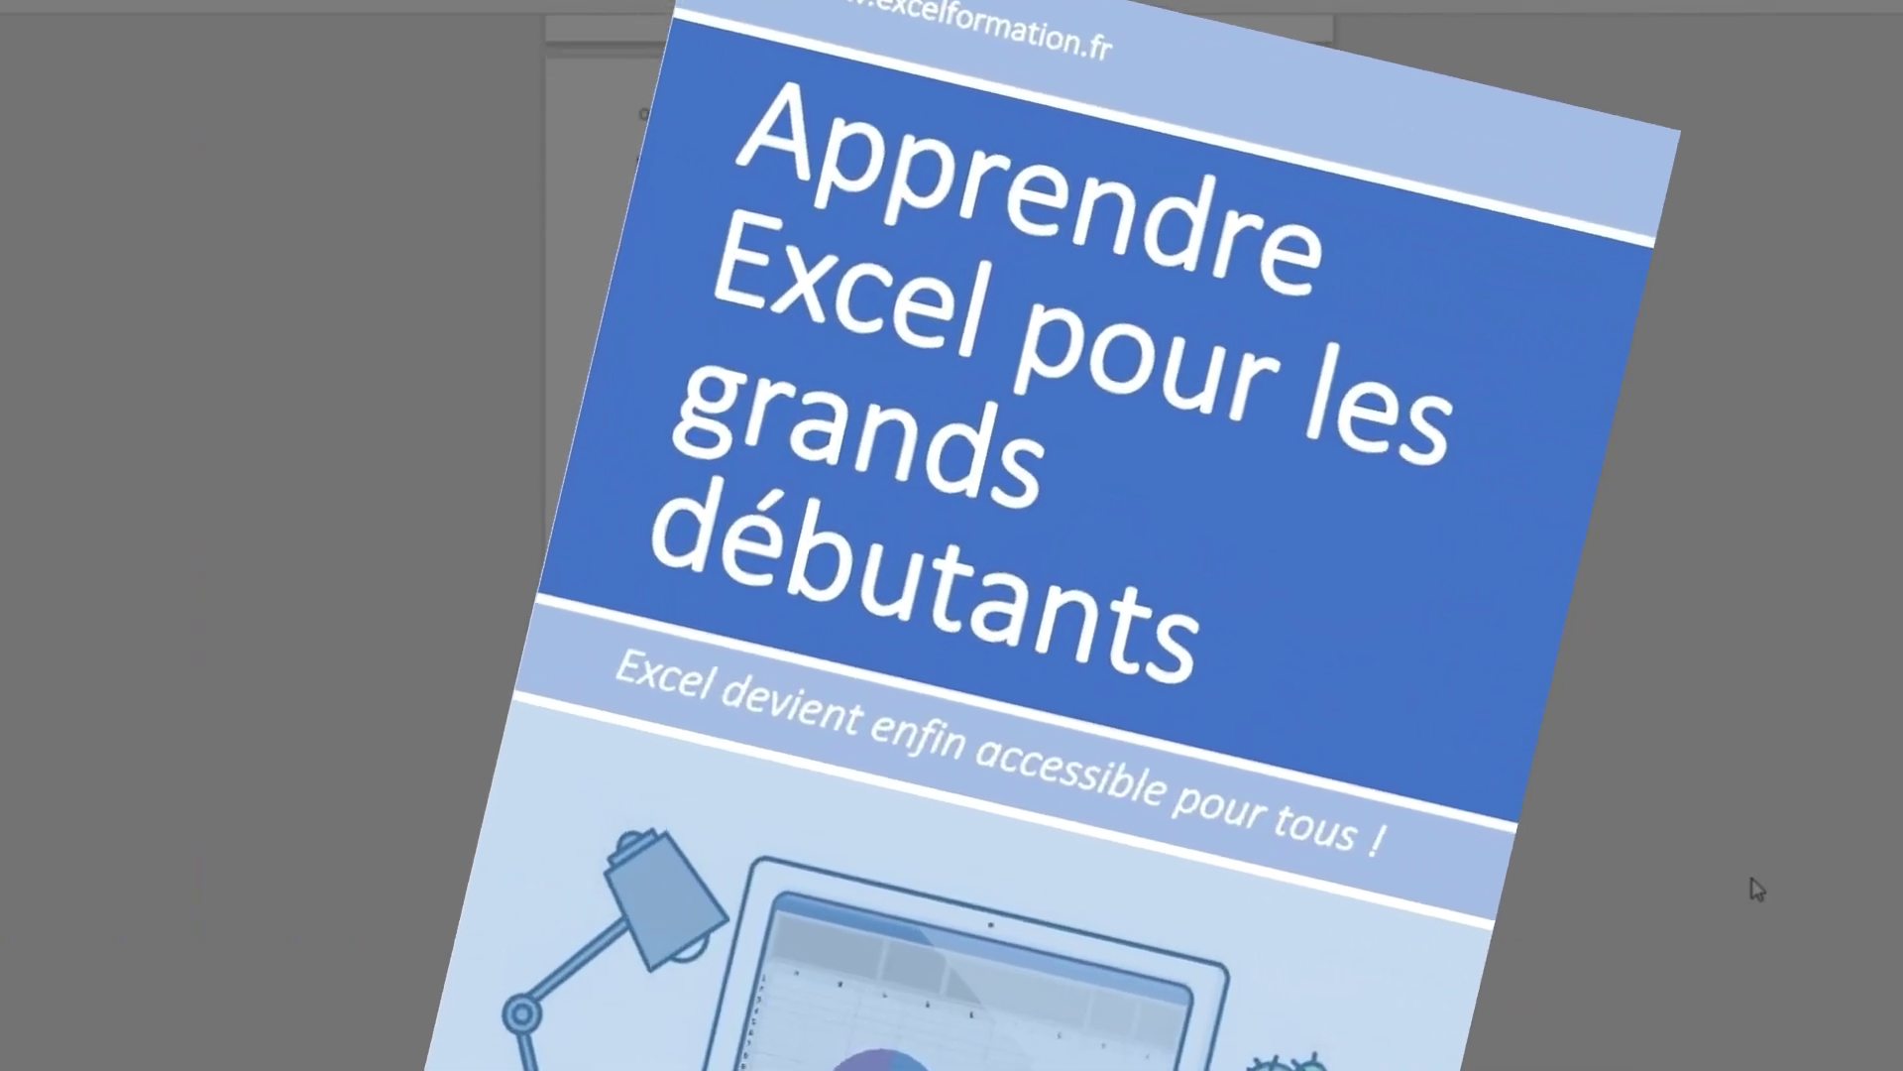
scroll(1751, 879, "down", 10)
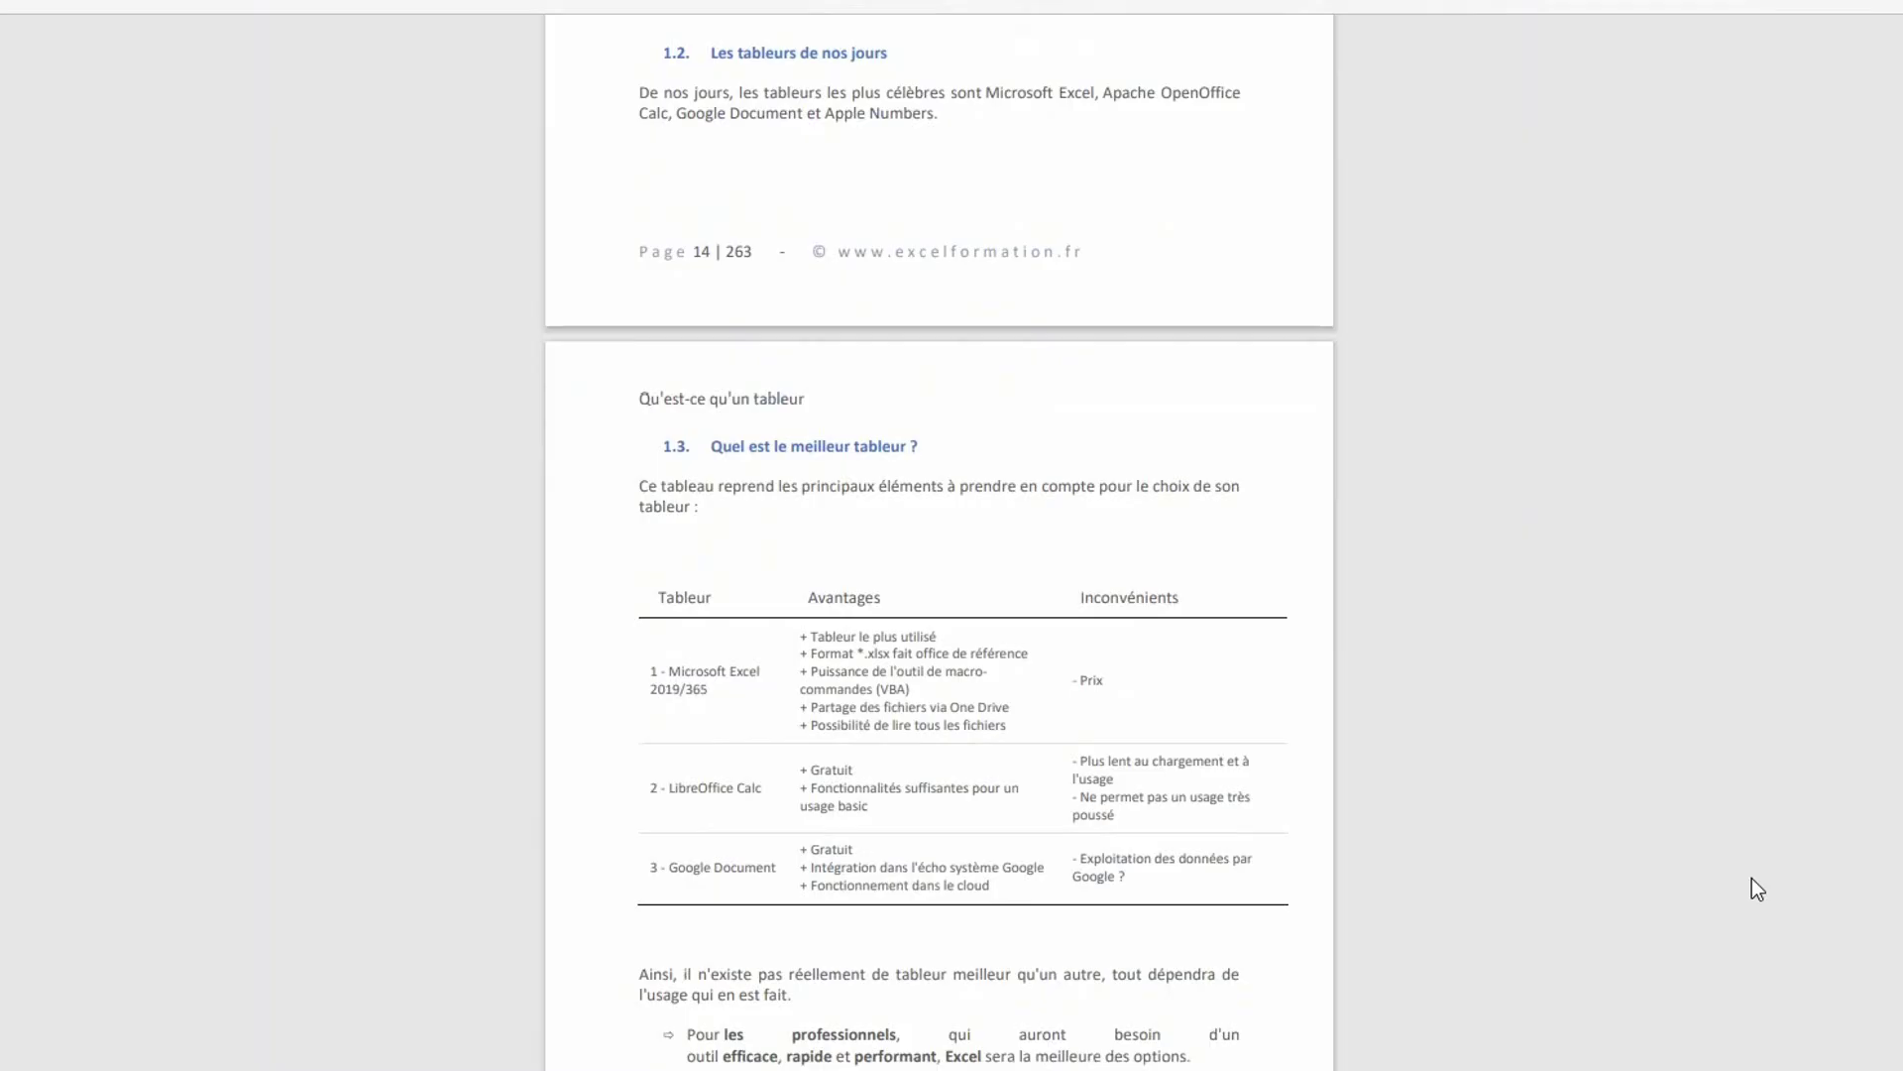
scroll(1752, 878, "down", 10)
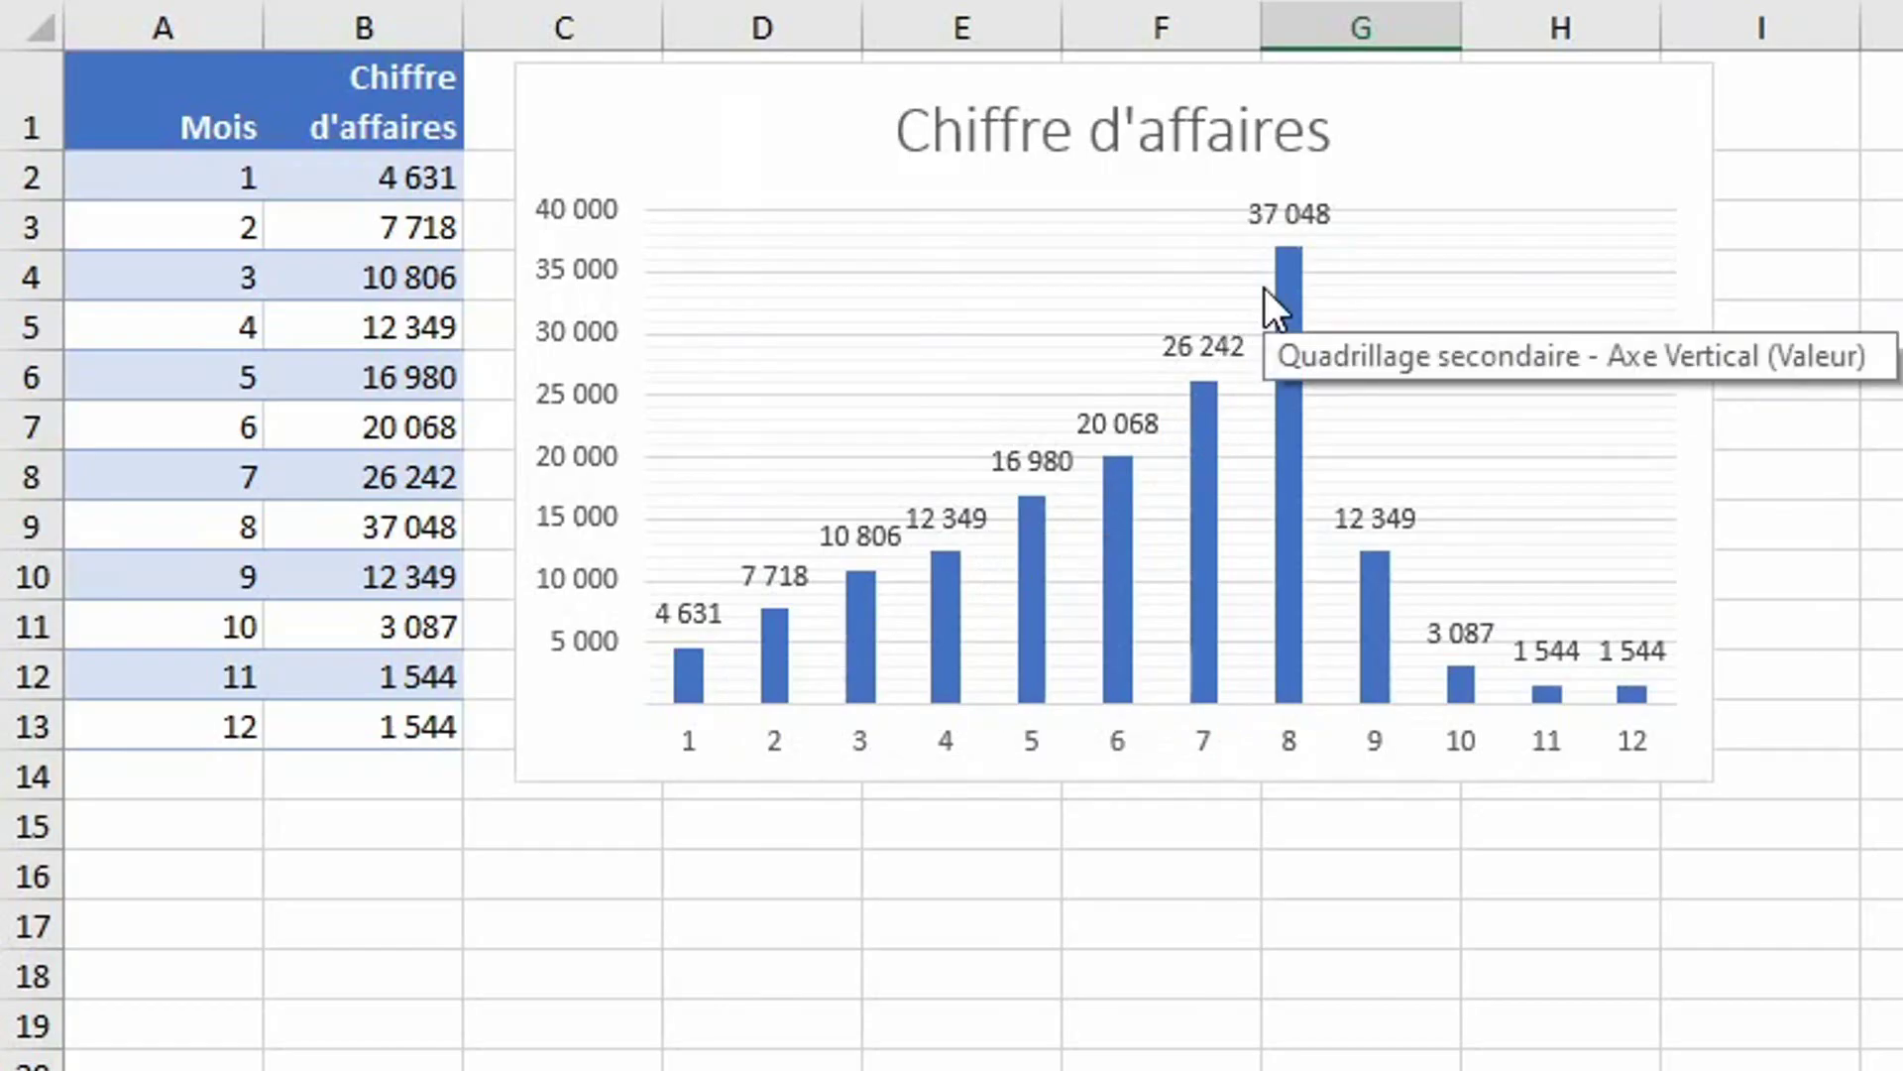
mouse_move(1286, 266)
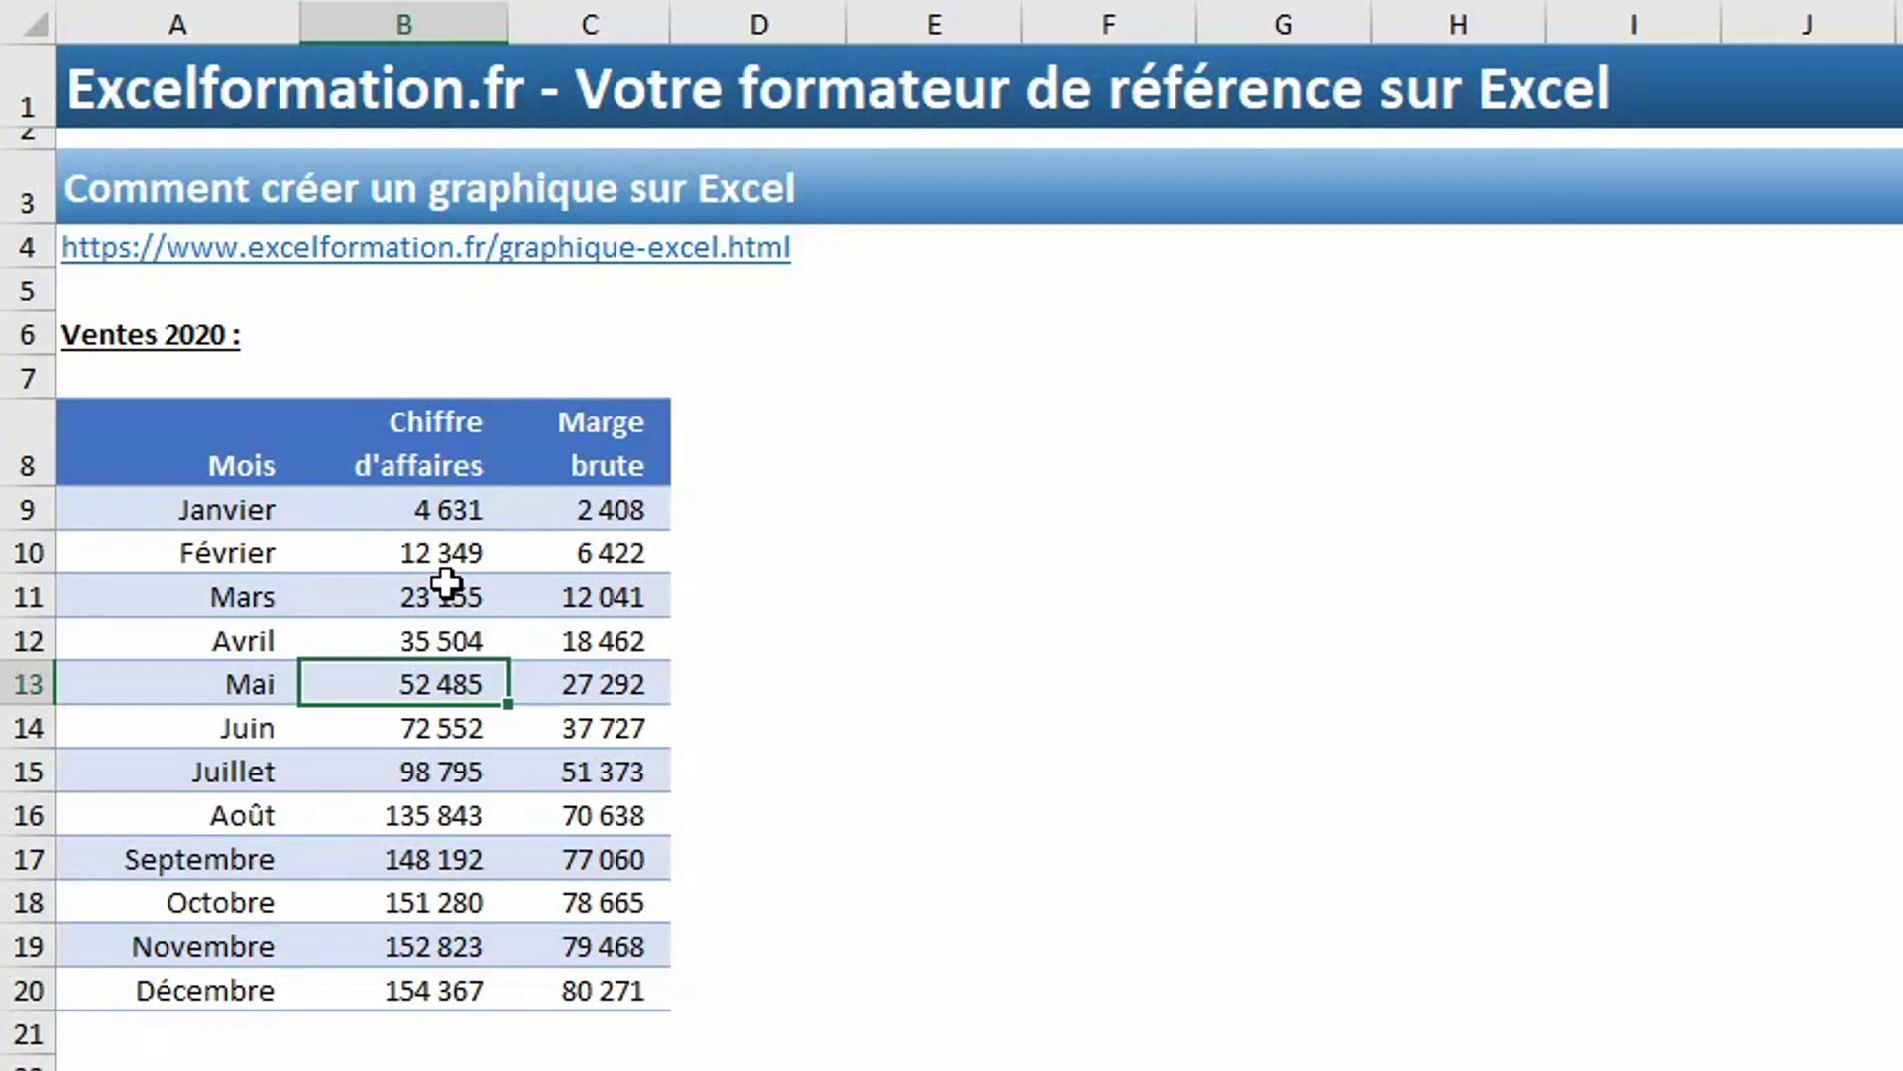
key("alt+F1")
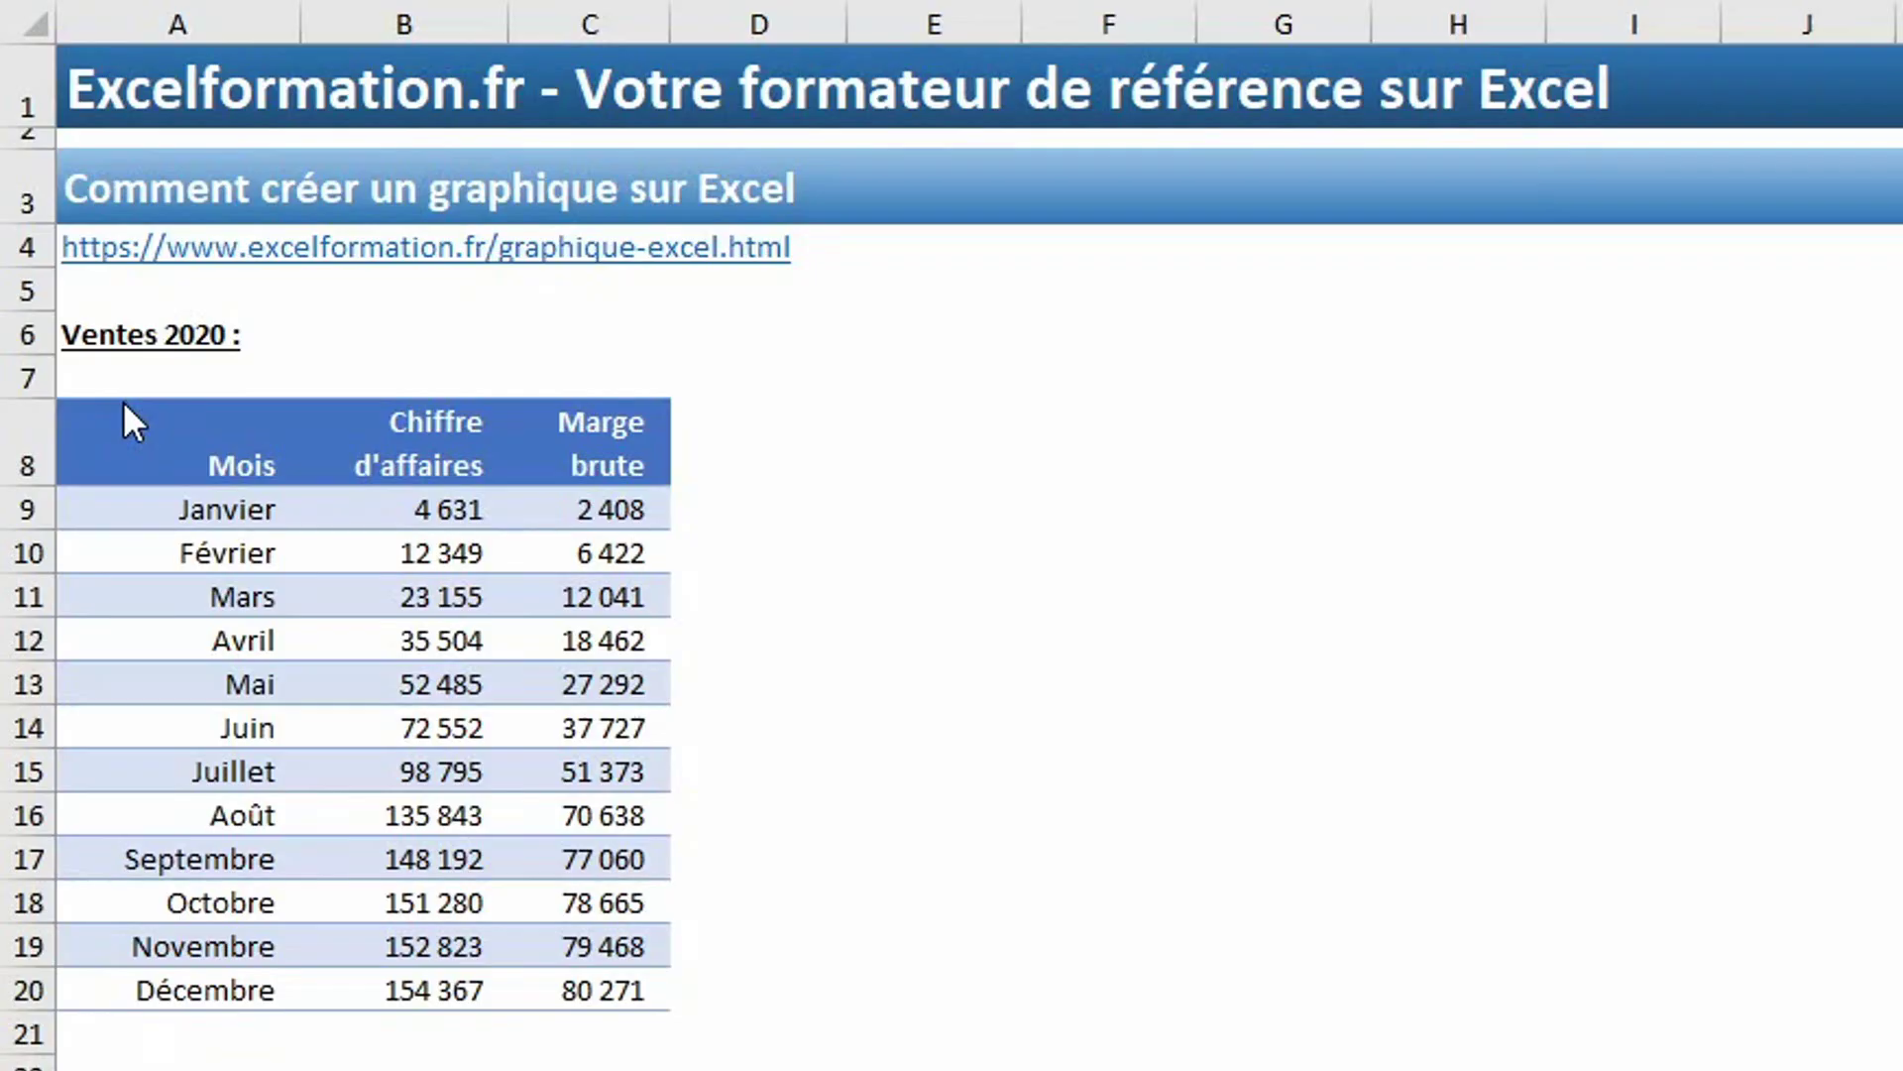
left_click(416, 684)
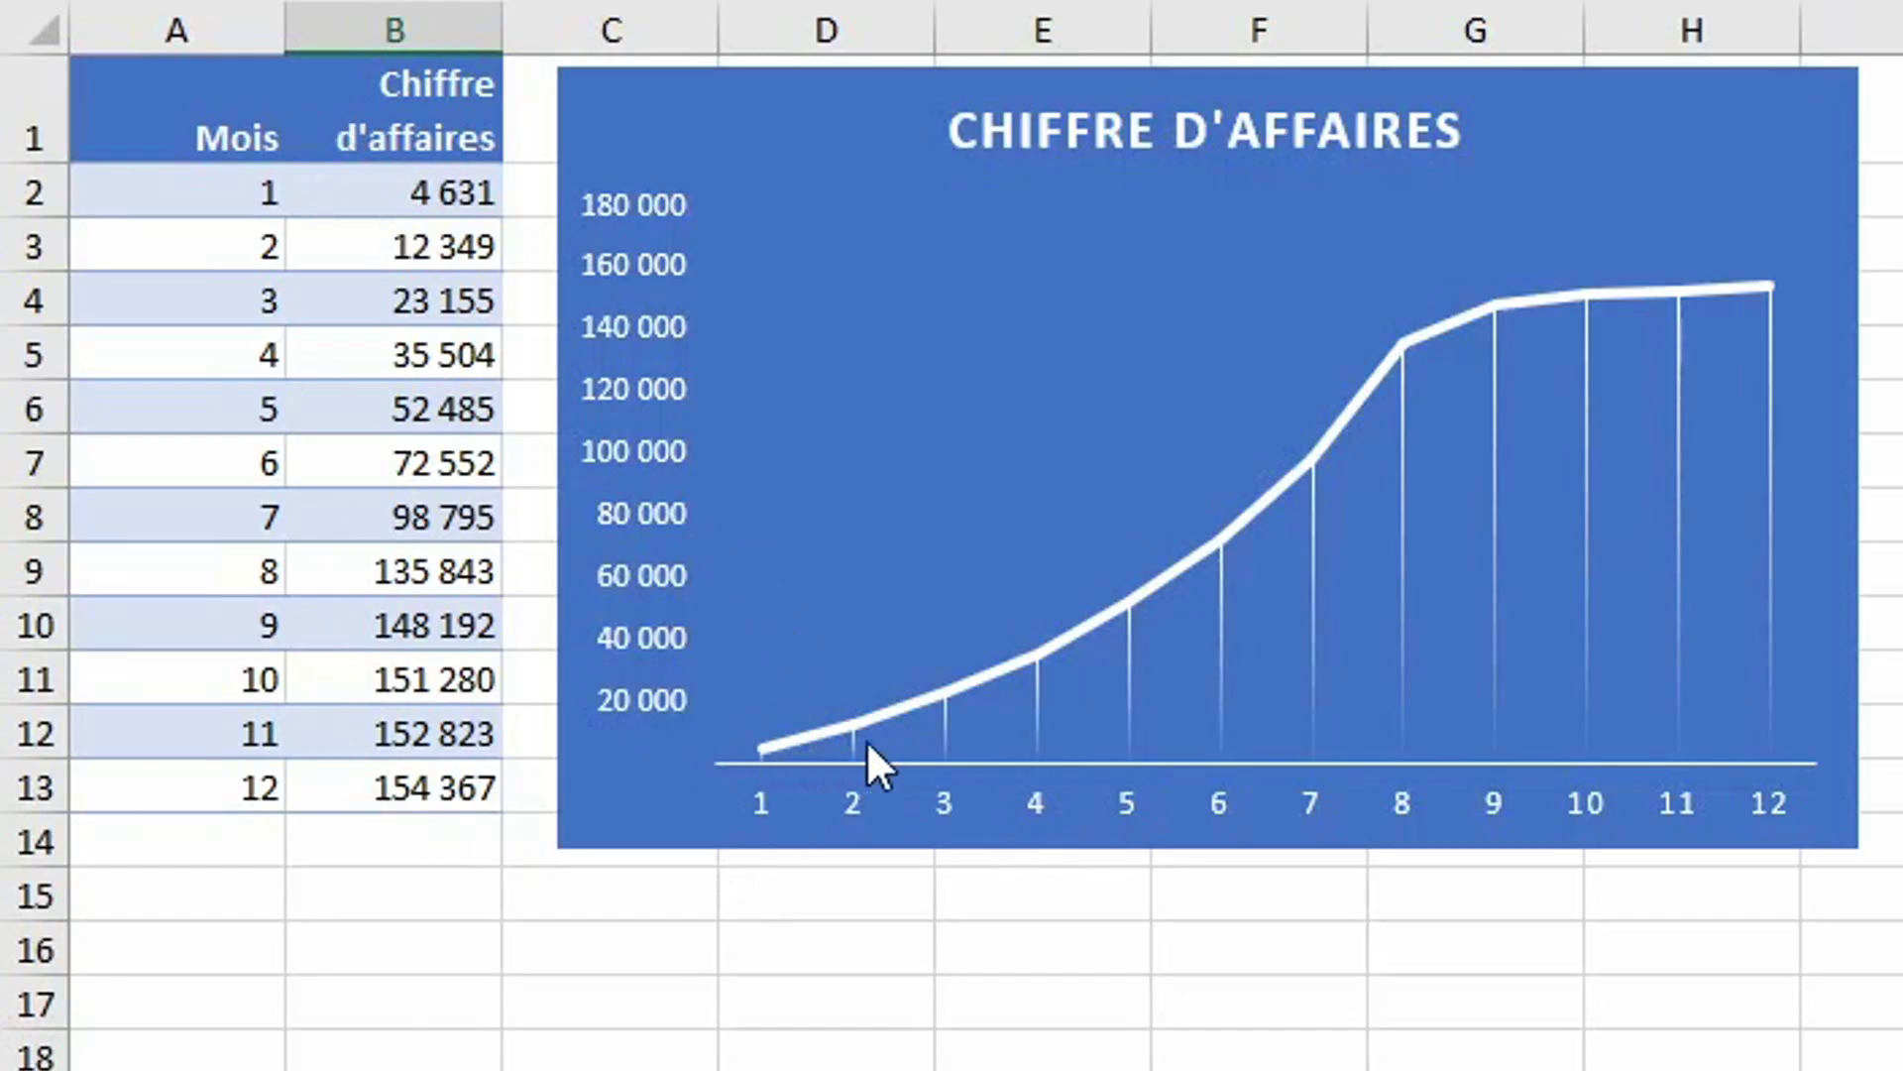
left_click(1715, 289)
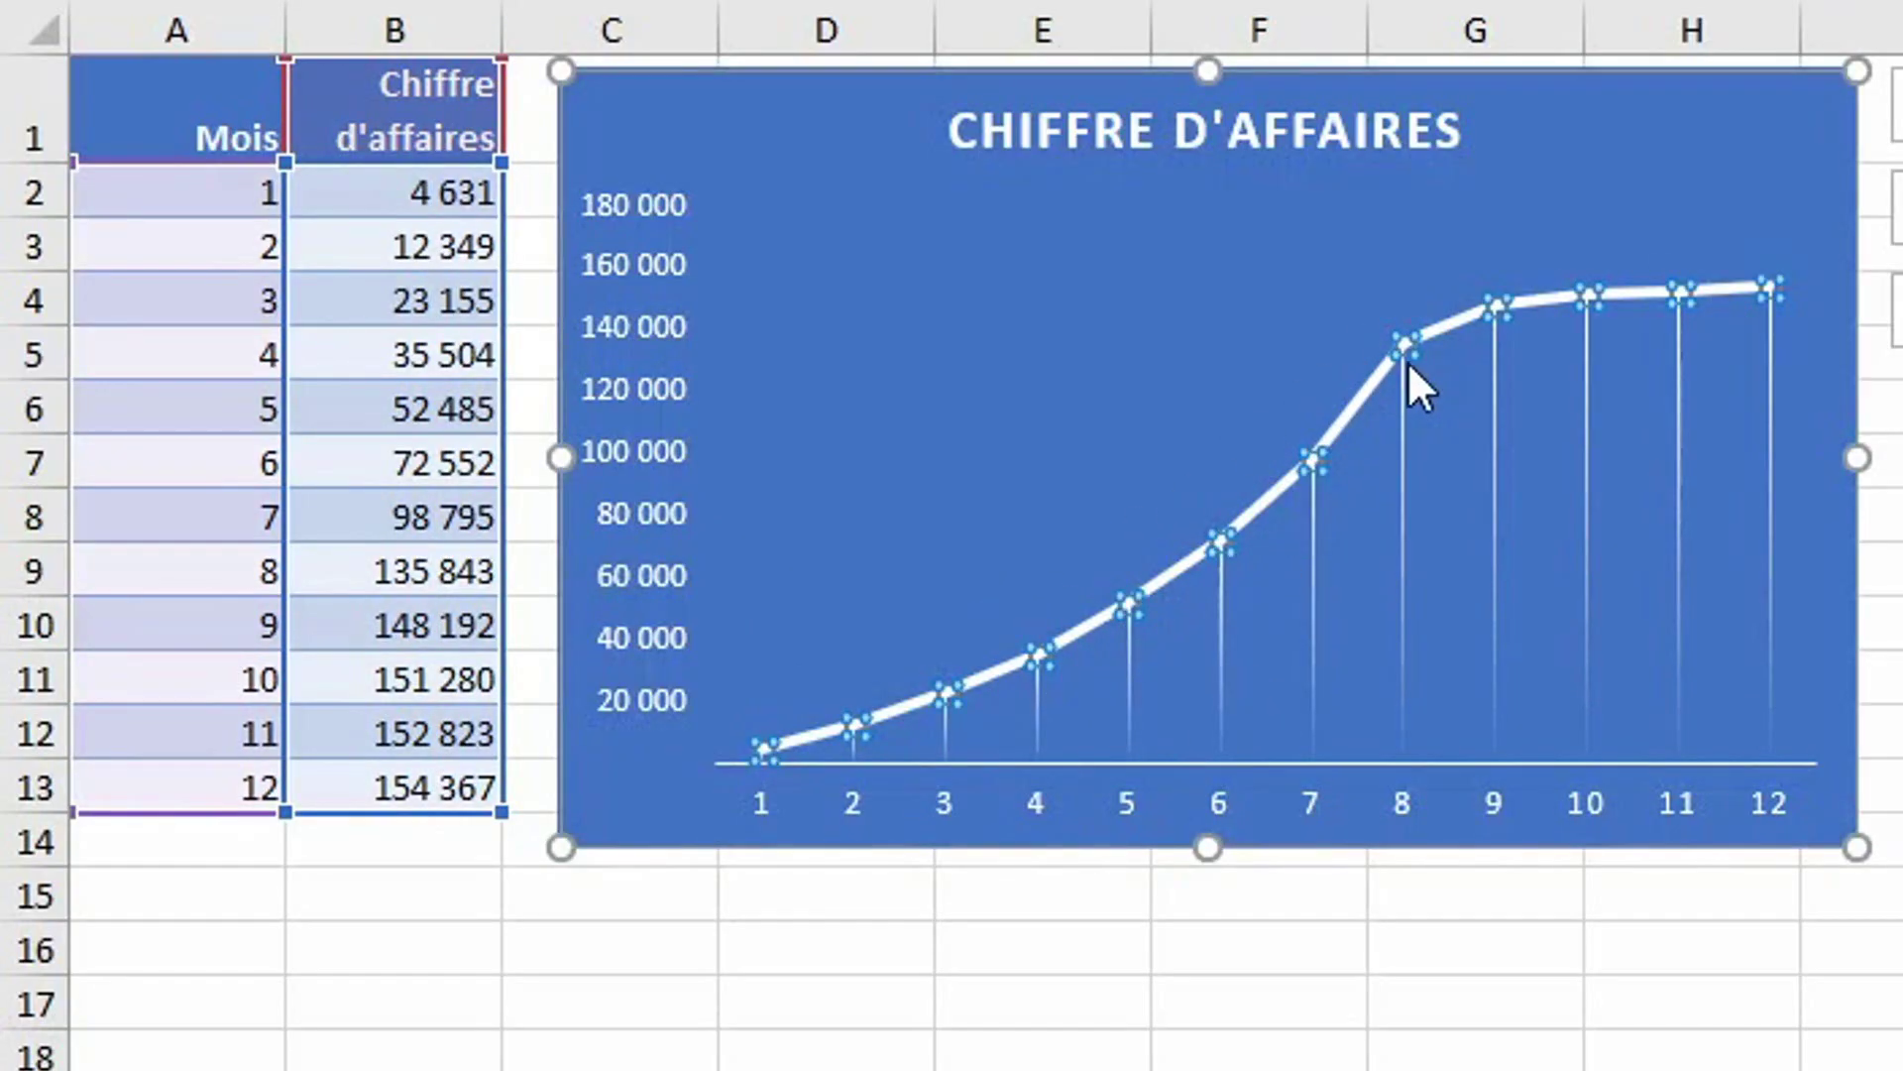
left_click(1711, 248)
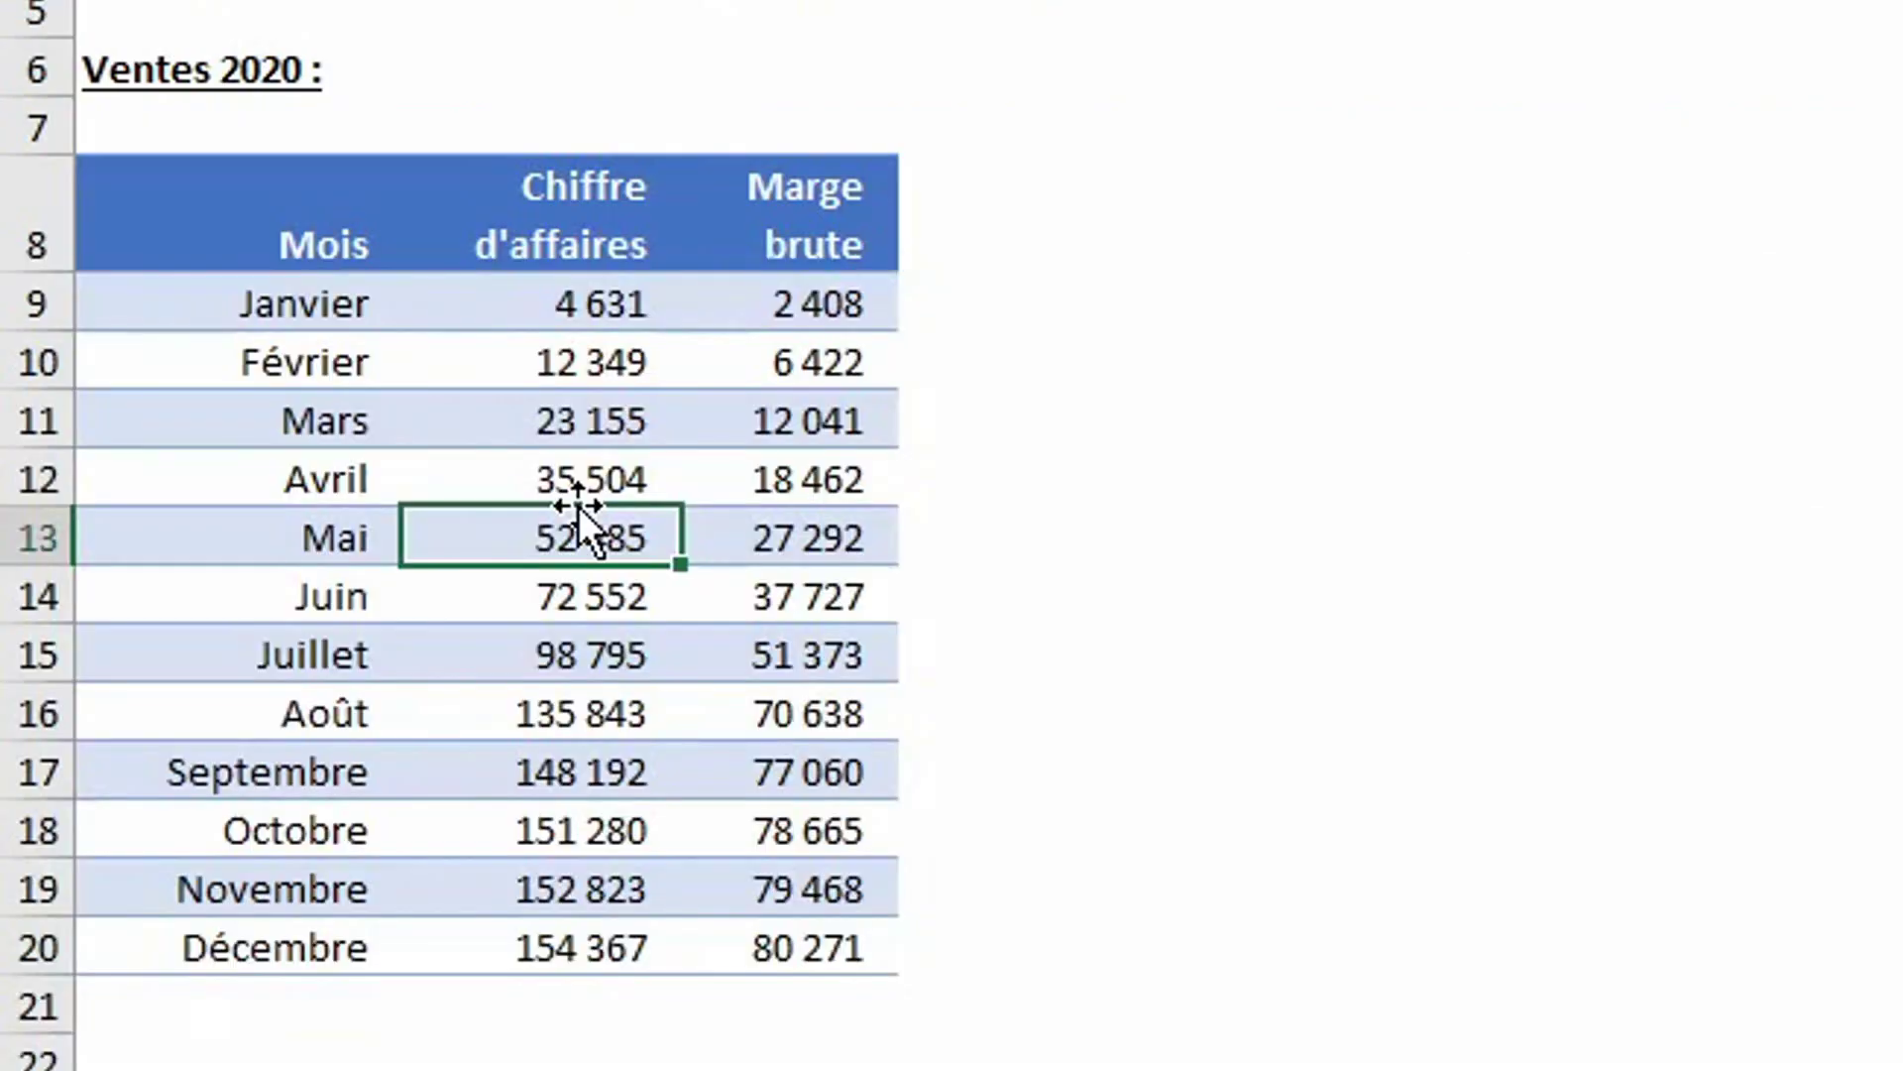
- Insert a 2D line chart from the Mois and Chiffre d'affaires columns of the Ventes 2020 table, range A8:B20
left_click_drag(262, 186, 560, 939)
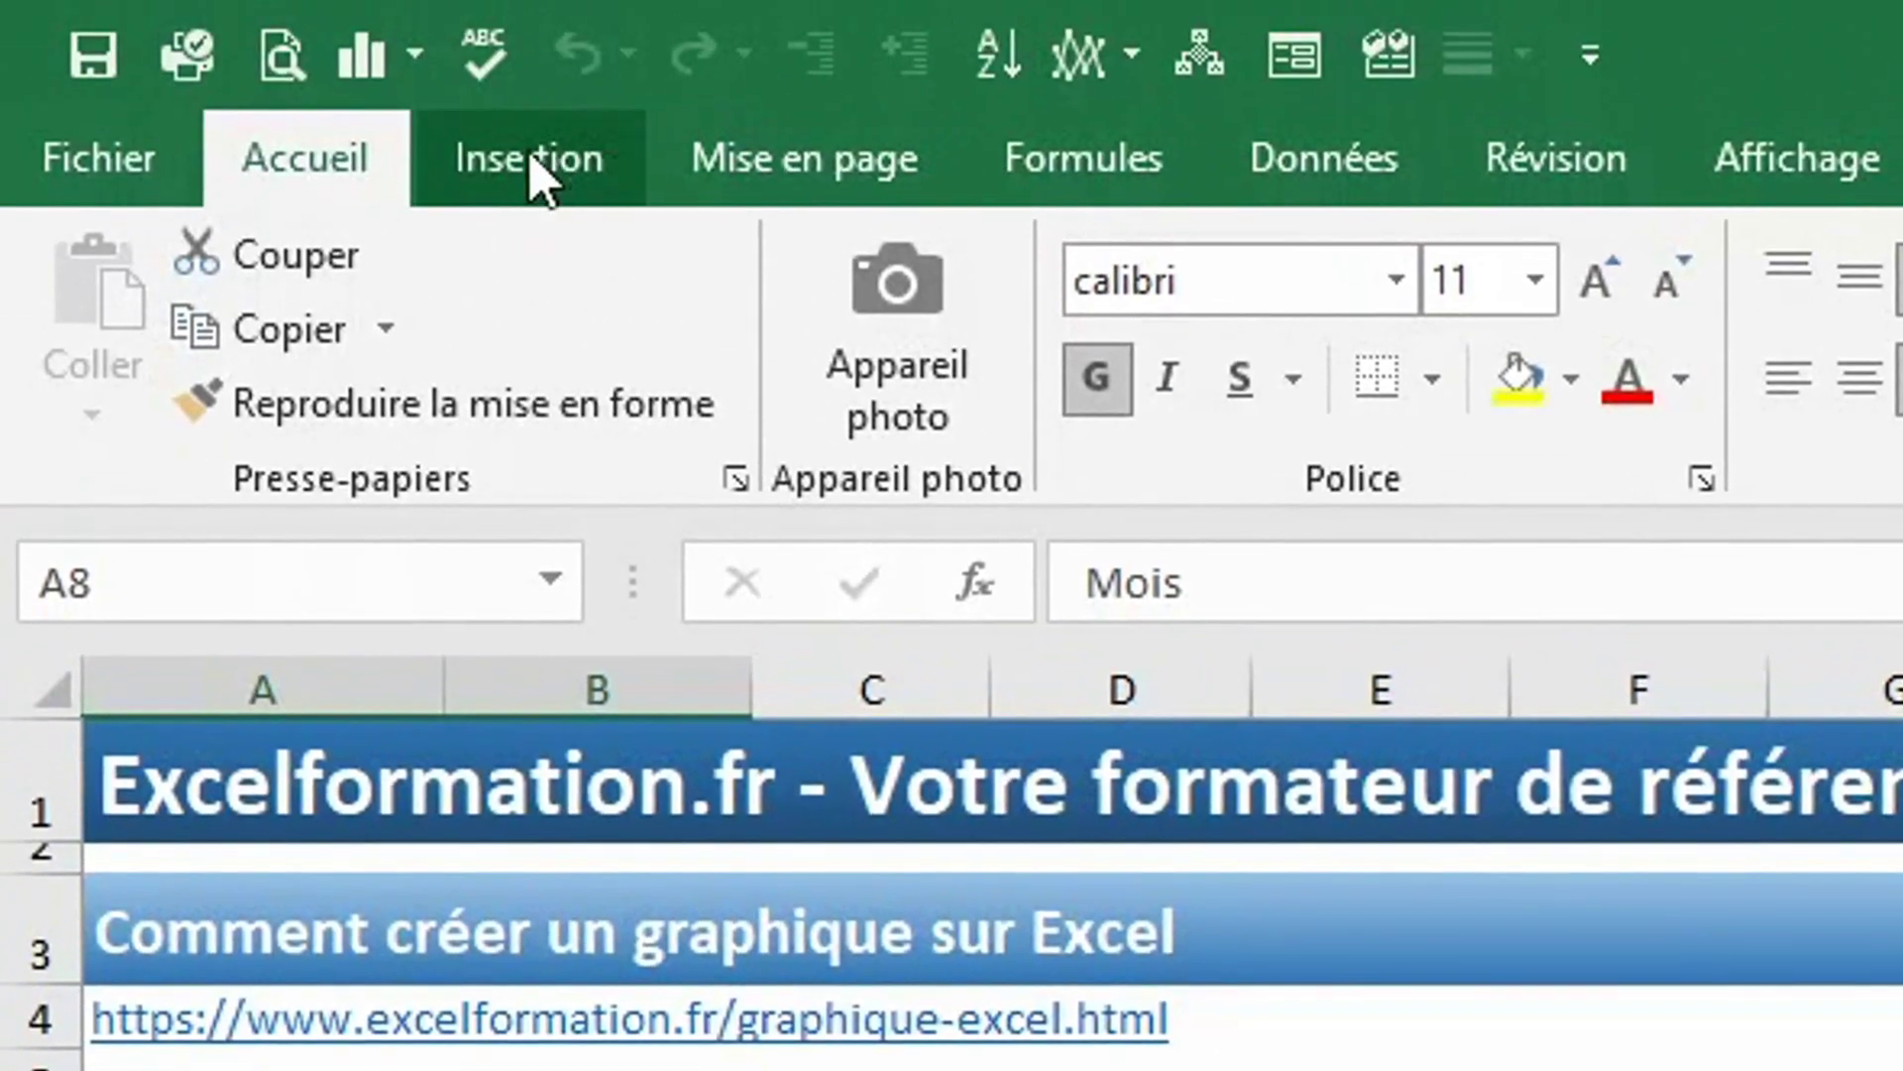
left_click(535, 158)
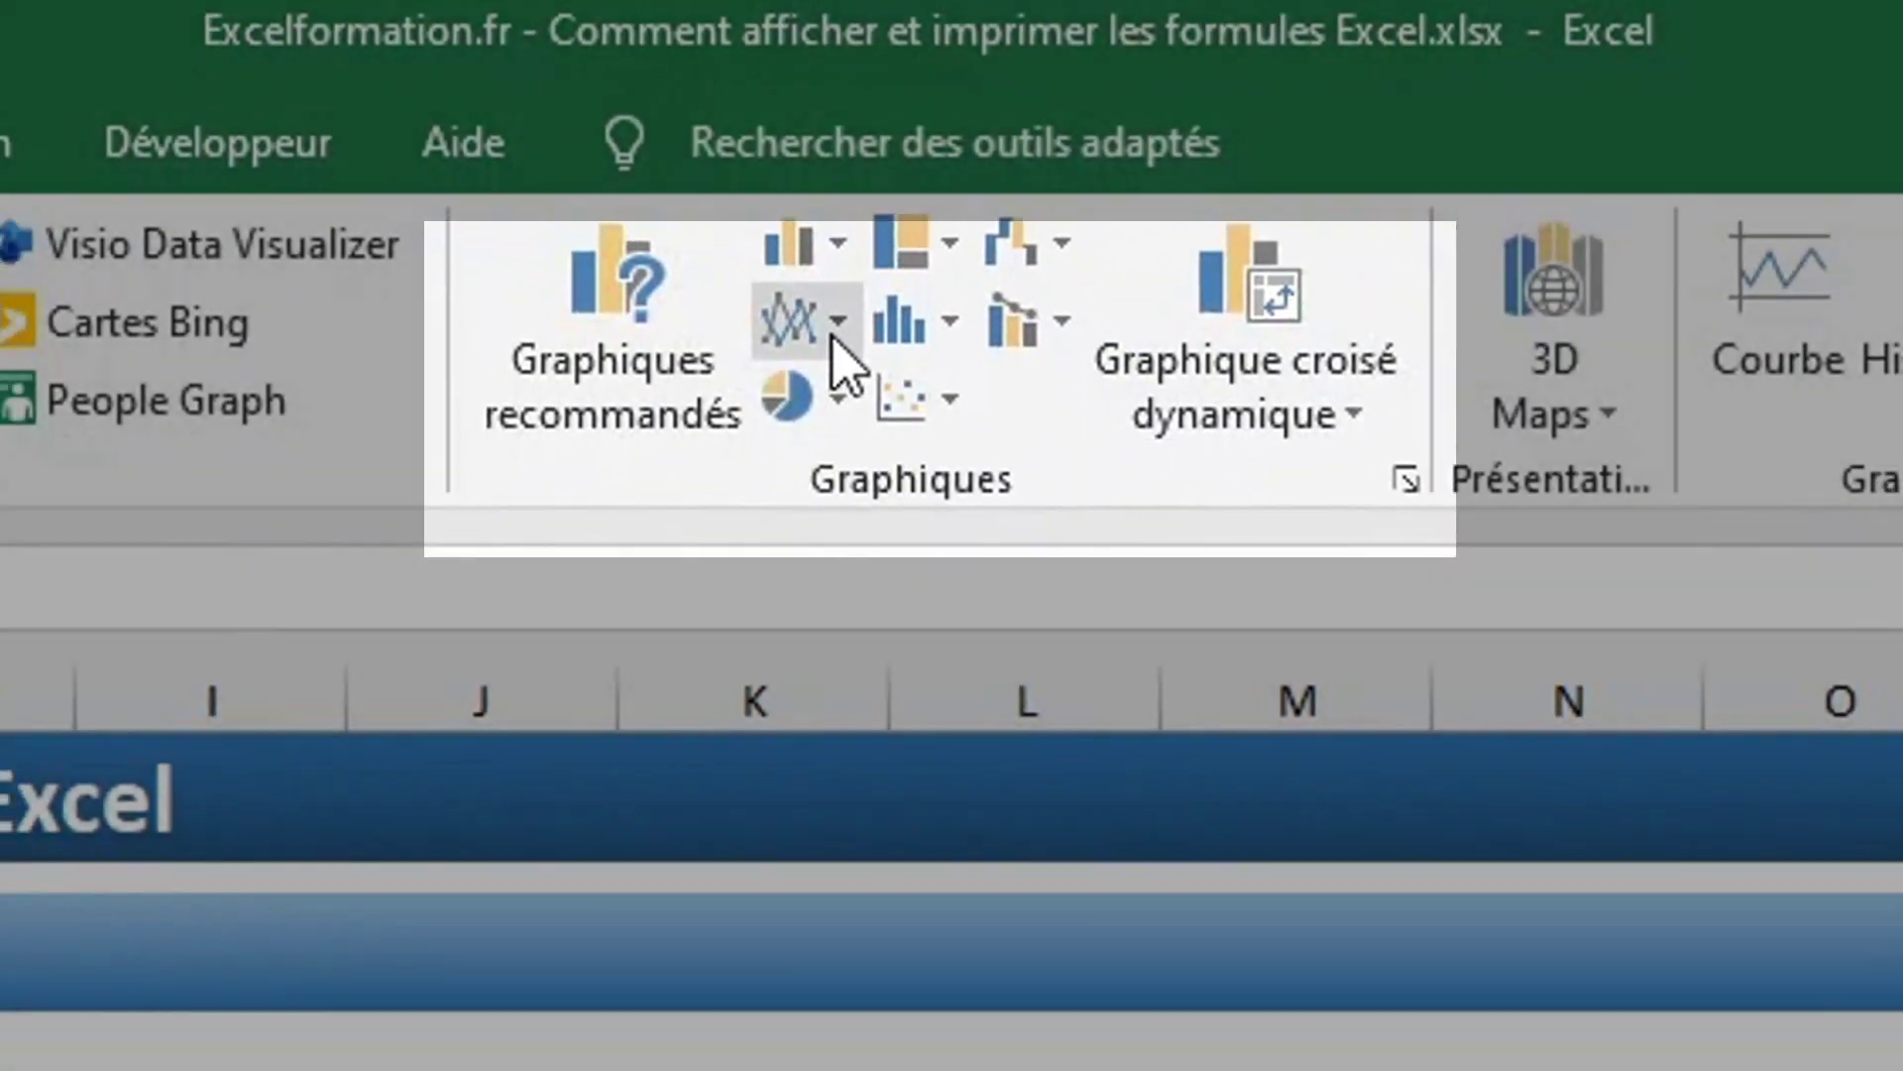
left_click(838, 365)
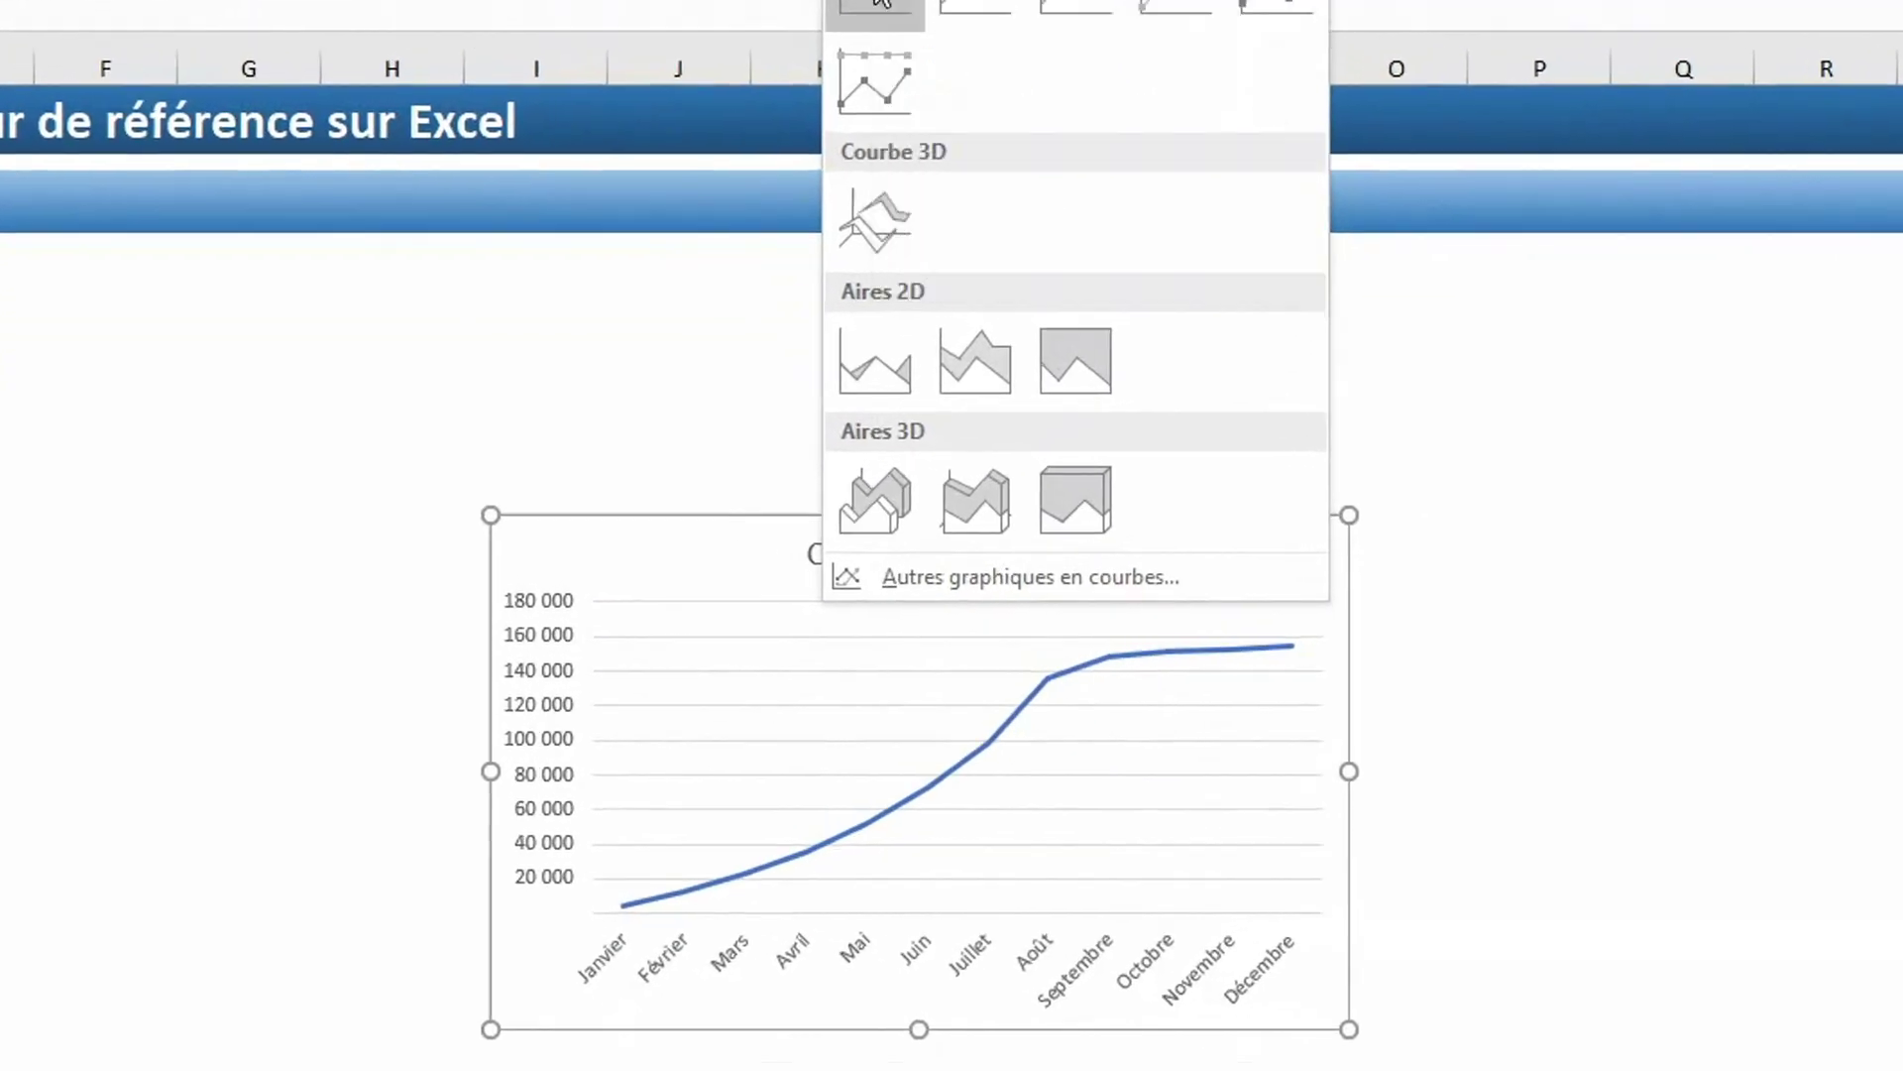
left_click(884, 145)
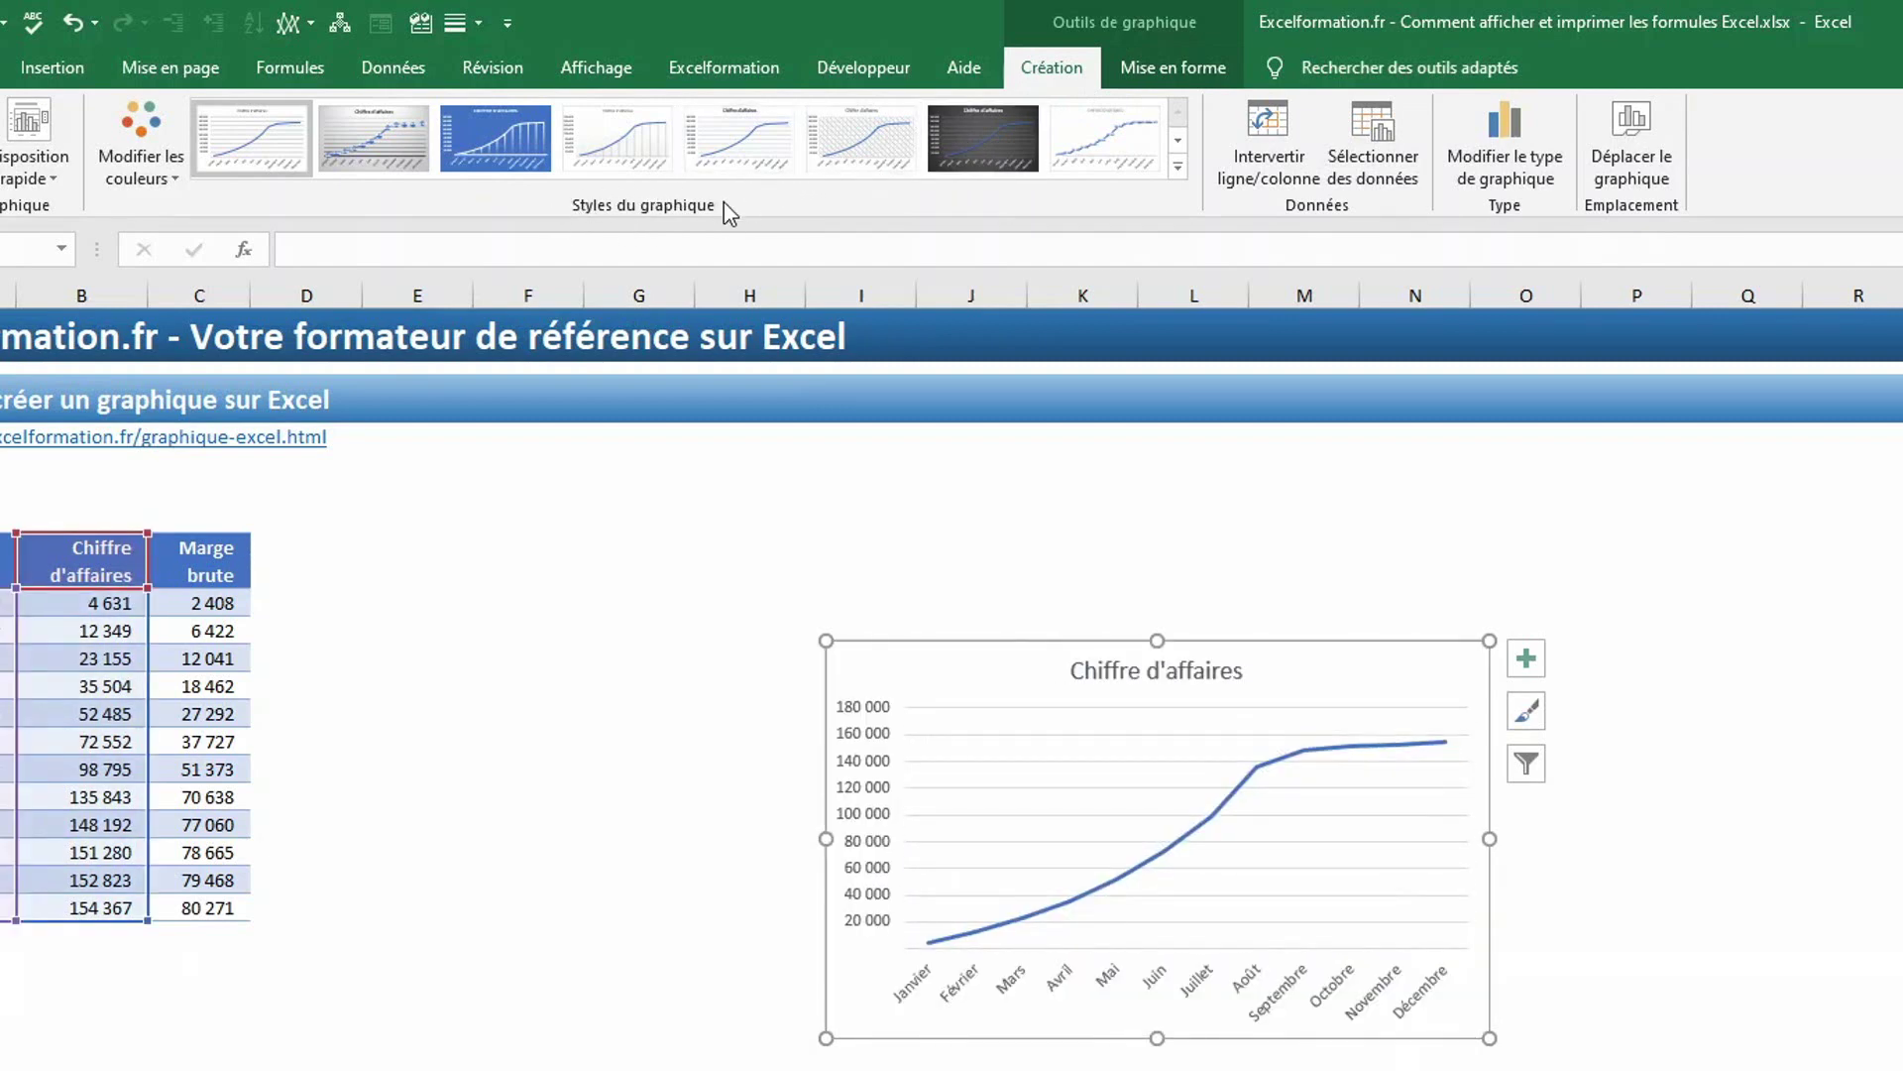
- Apply chart style Style 12 and the green colour set Palette monochrome 13 to the Chiffre d'affaires chart
left_click(1178, 166)
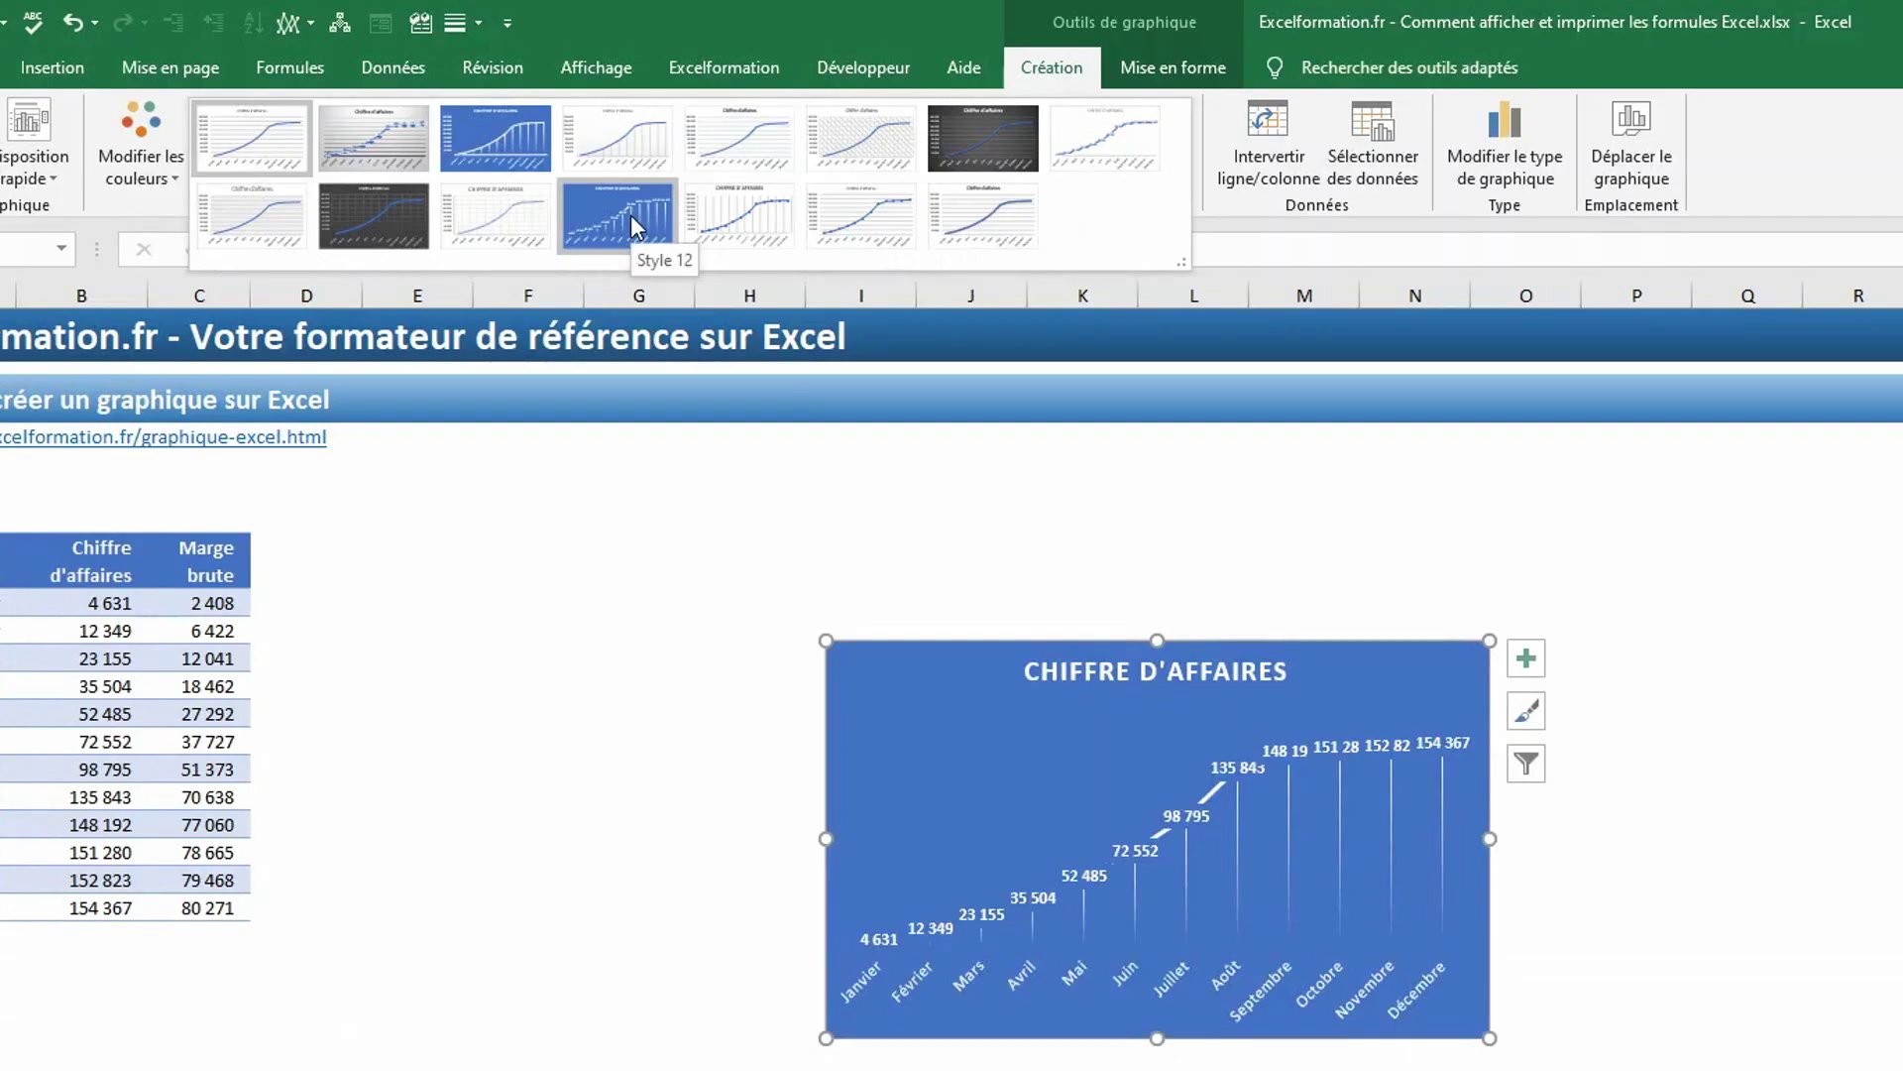
left_click(630, 214)
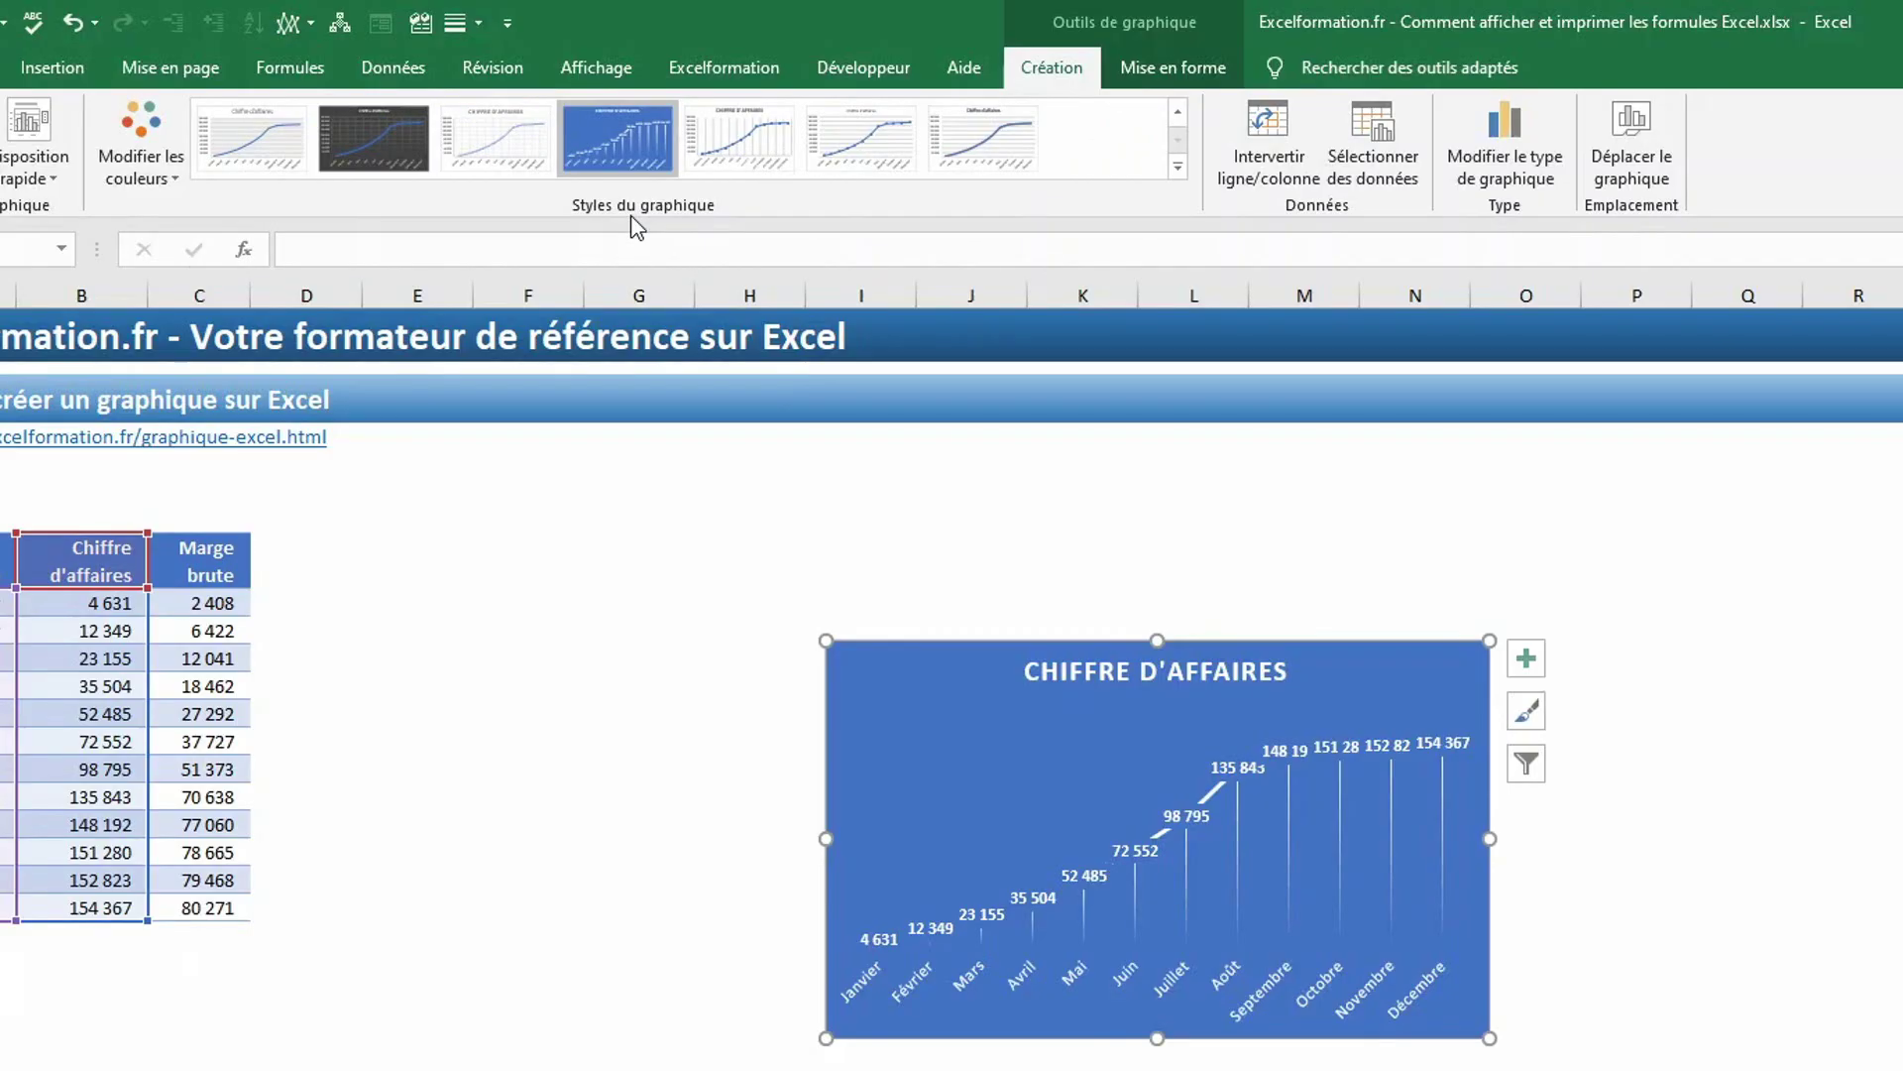
left_click(139, 170)
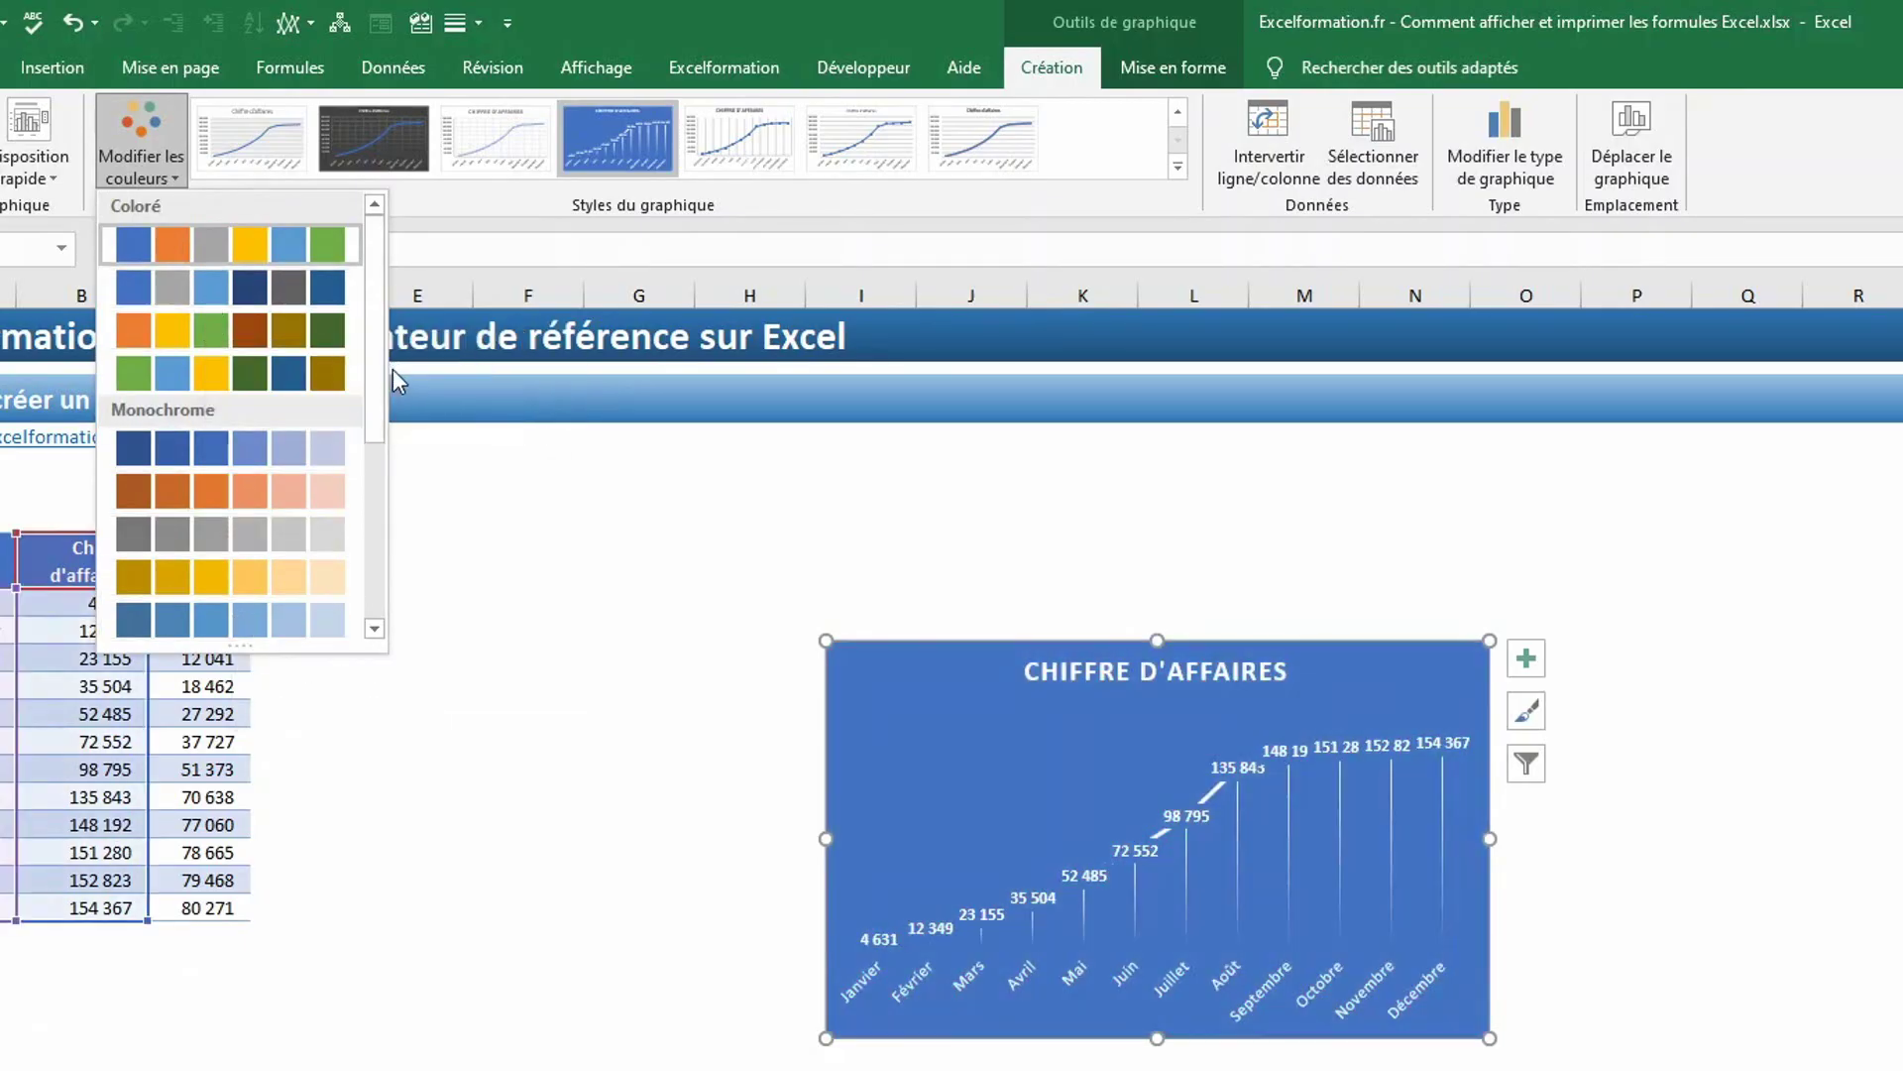
left_click_drag(377, 367, 406, 644)
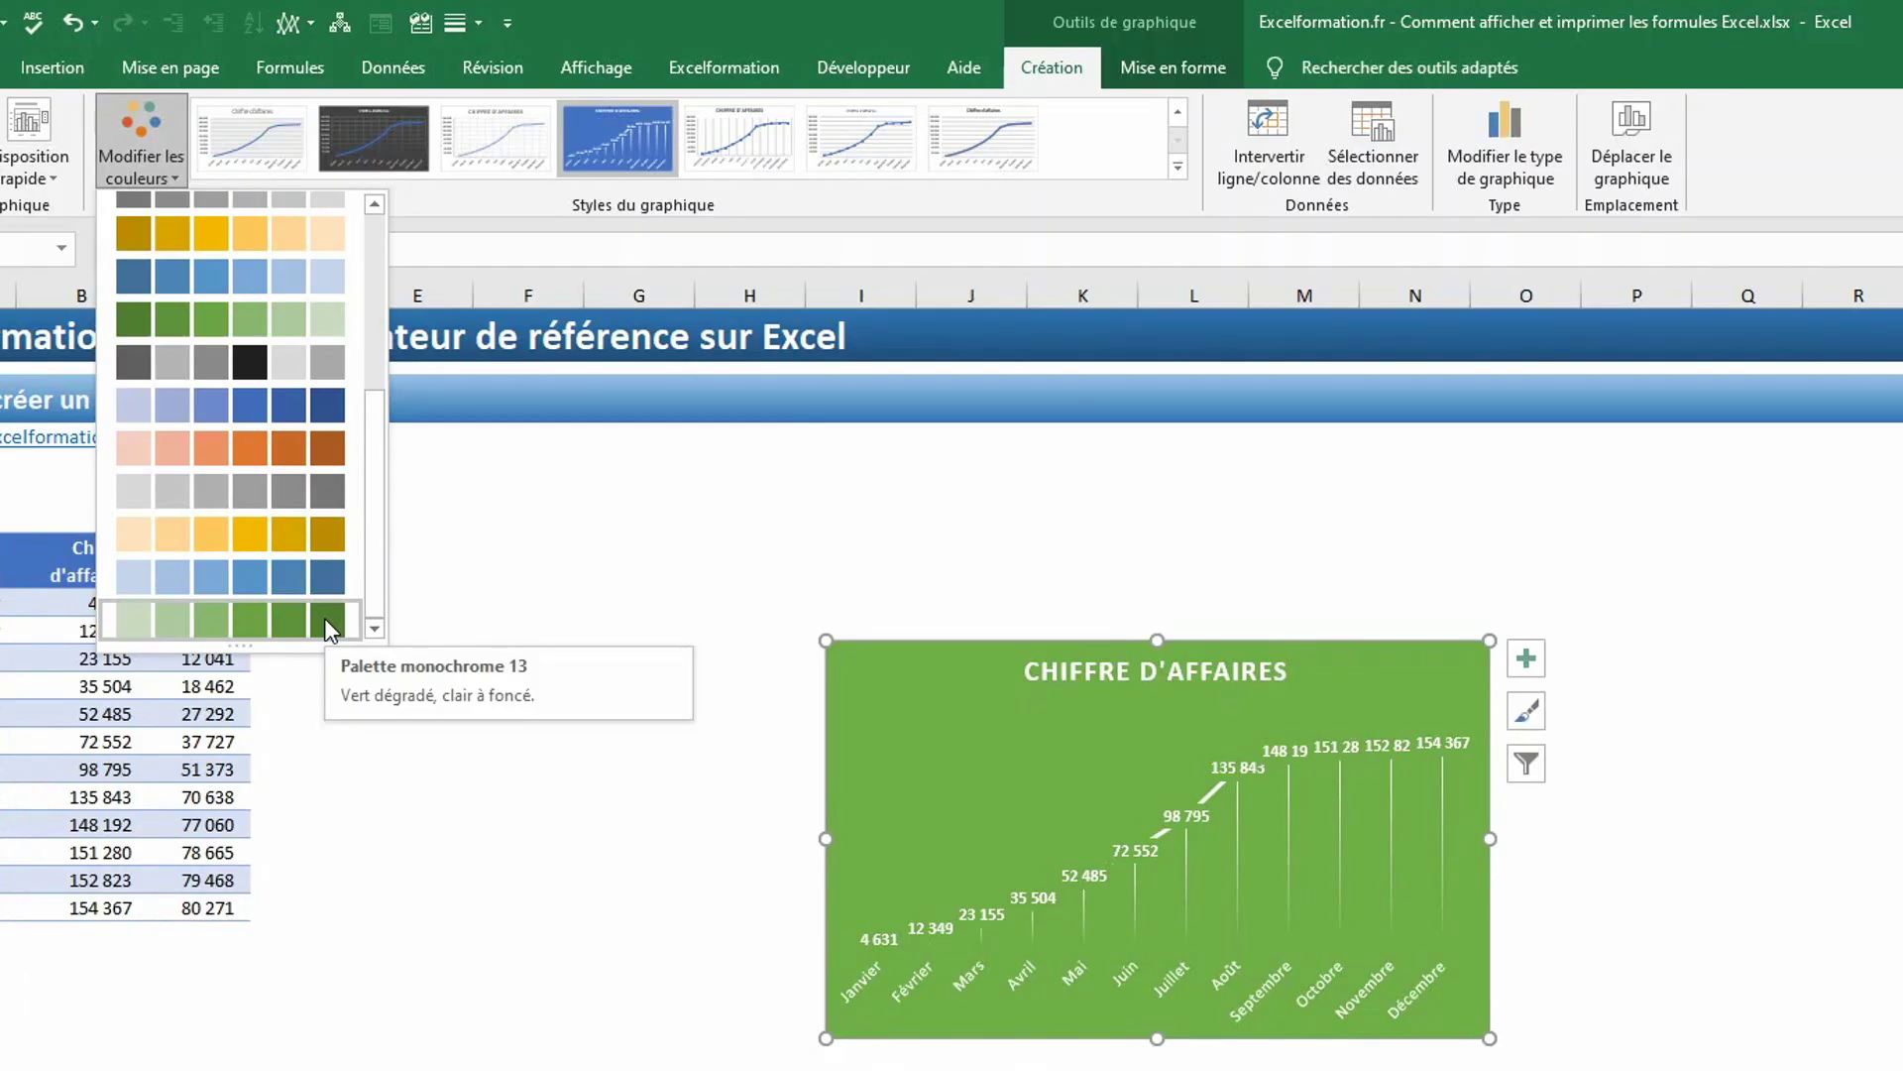
left_click(325, 617)
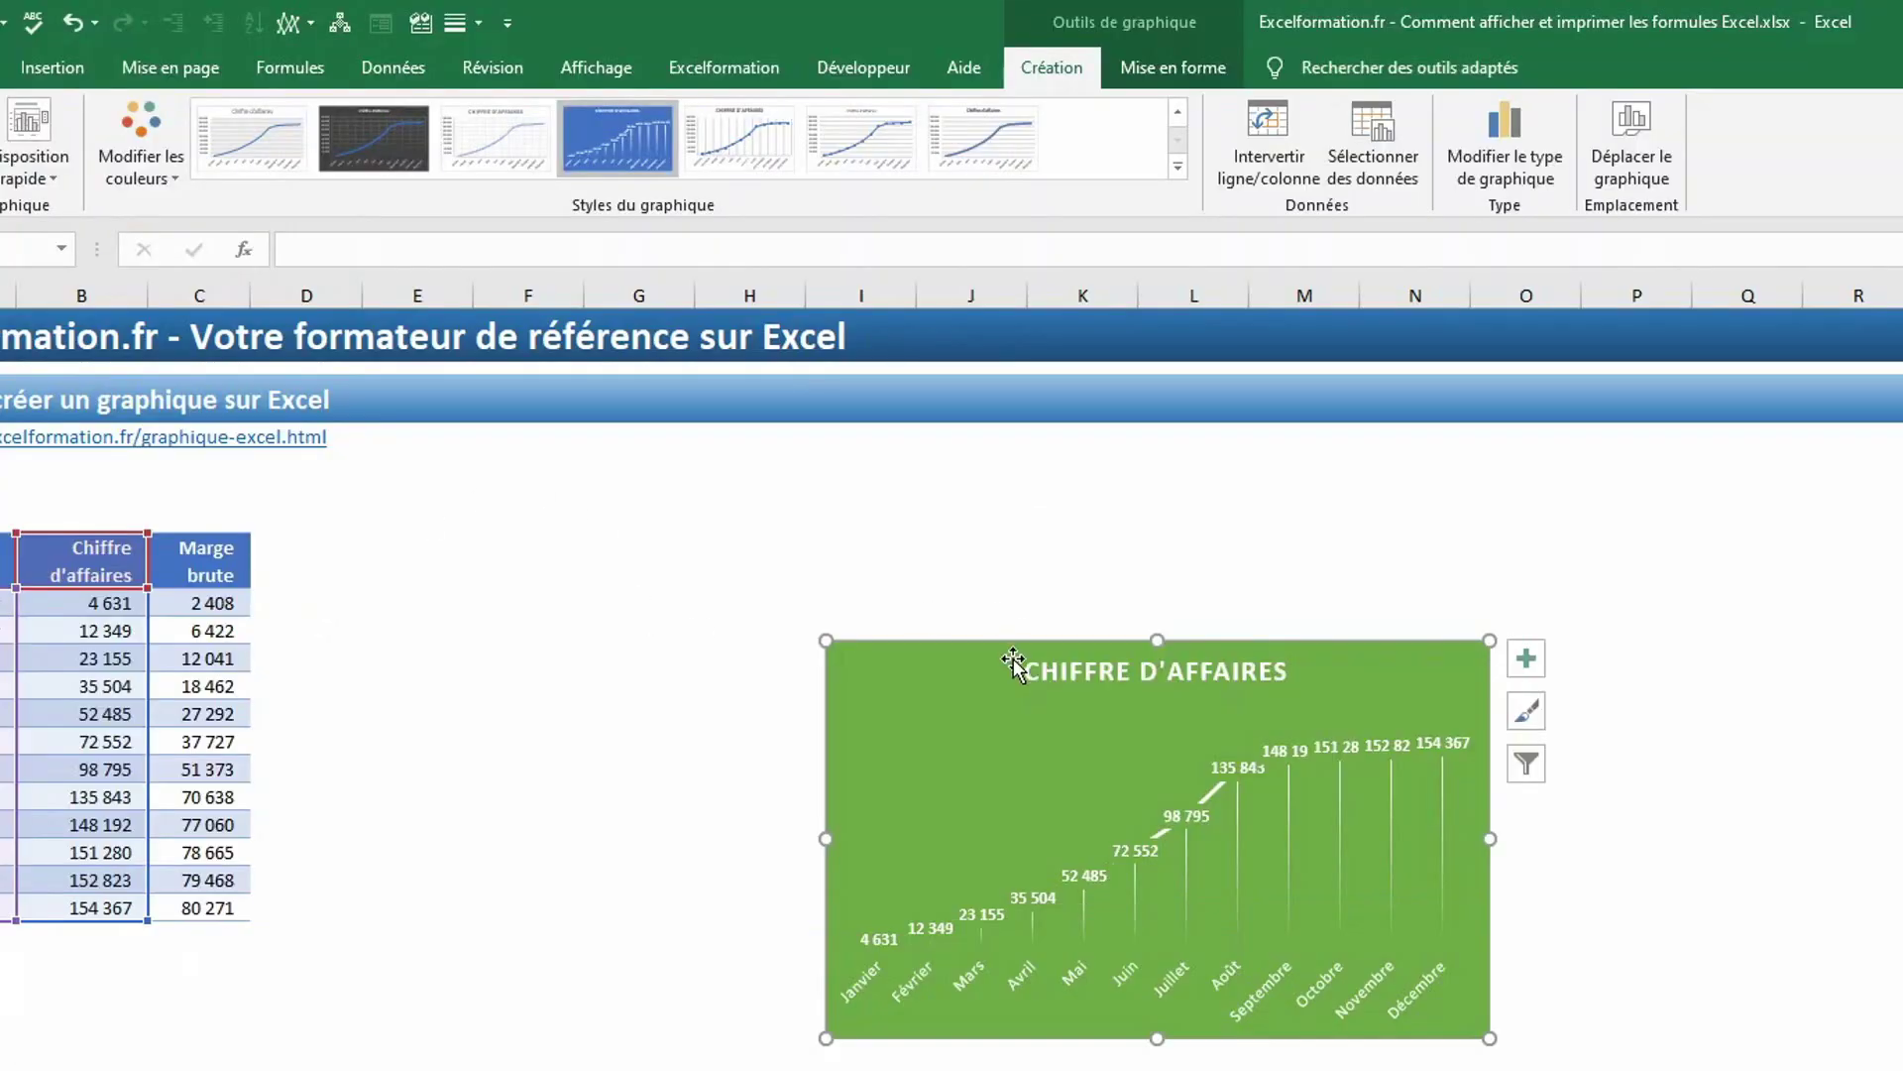
- Move the chart close to the sales table and place a duplicate of it directly below, aligned with the original
left_click_drag(1011, 649, 552, 468)
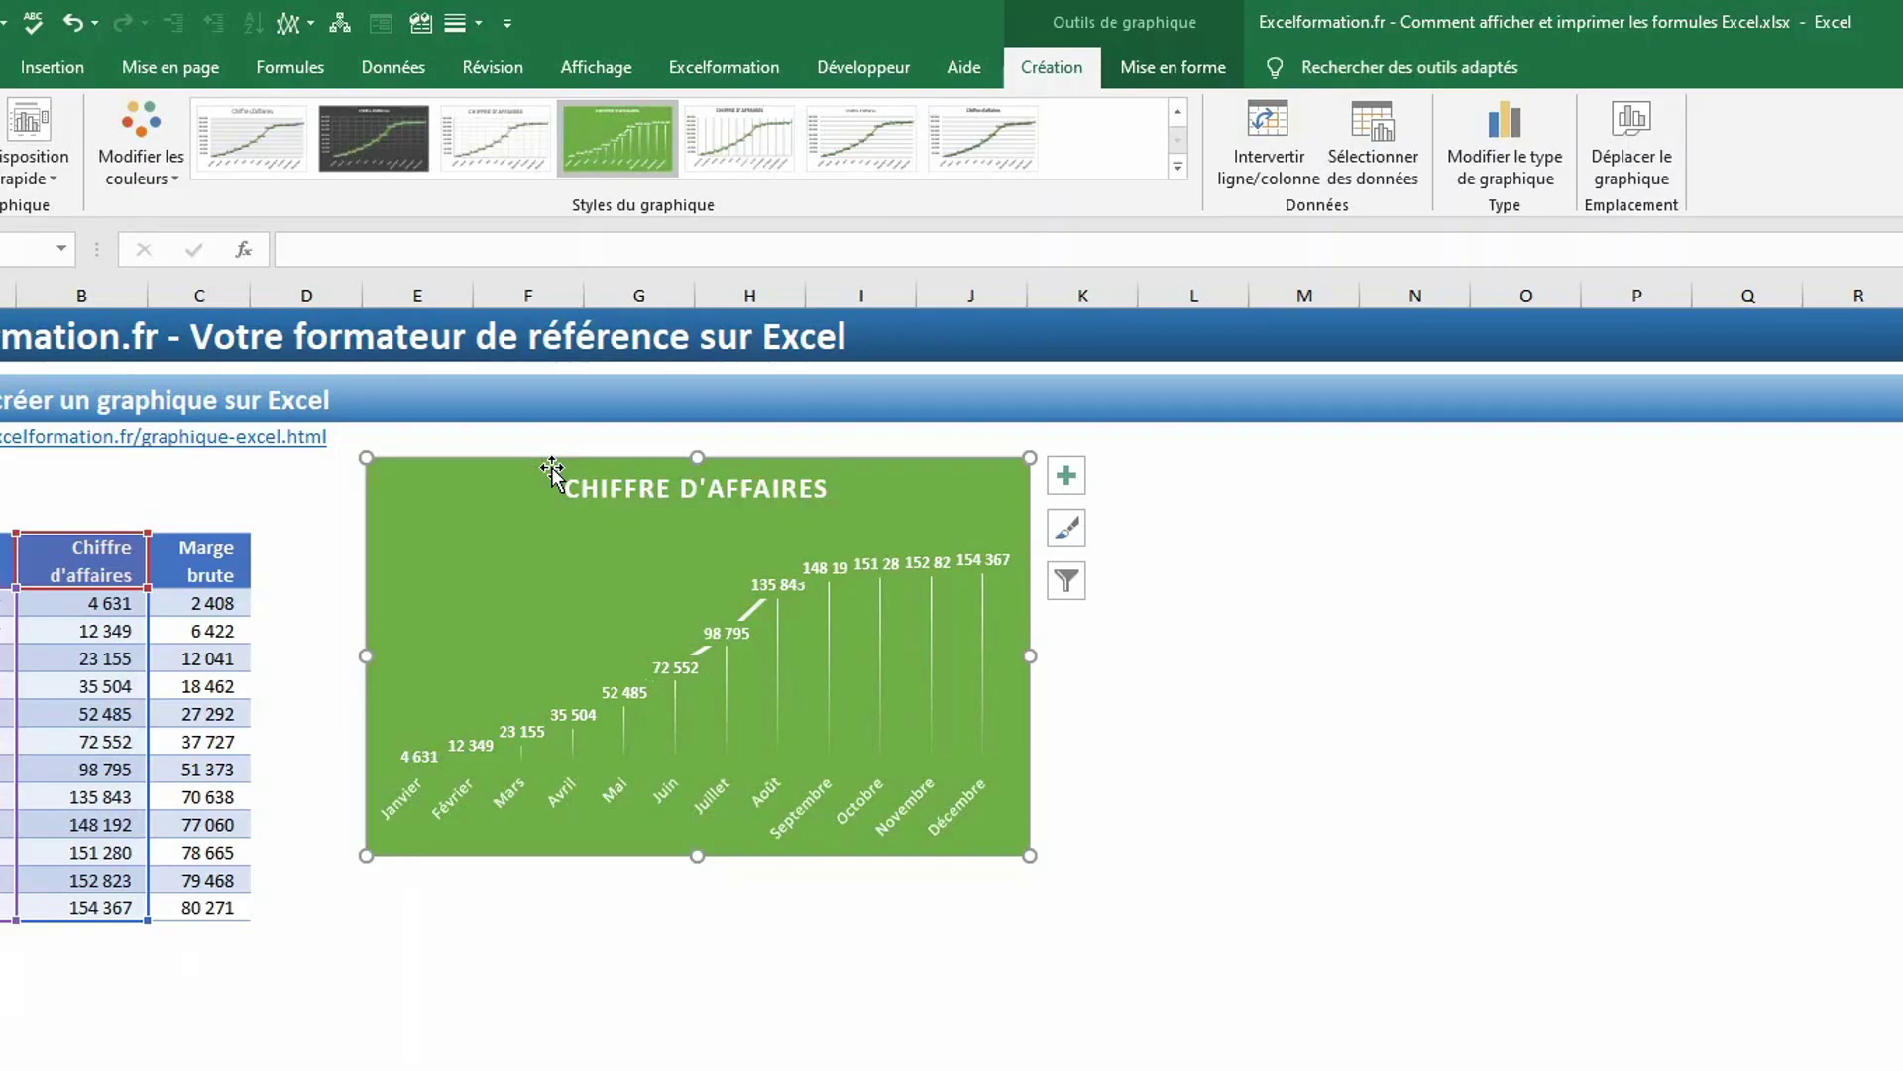
key("ctrl+d")
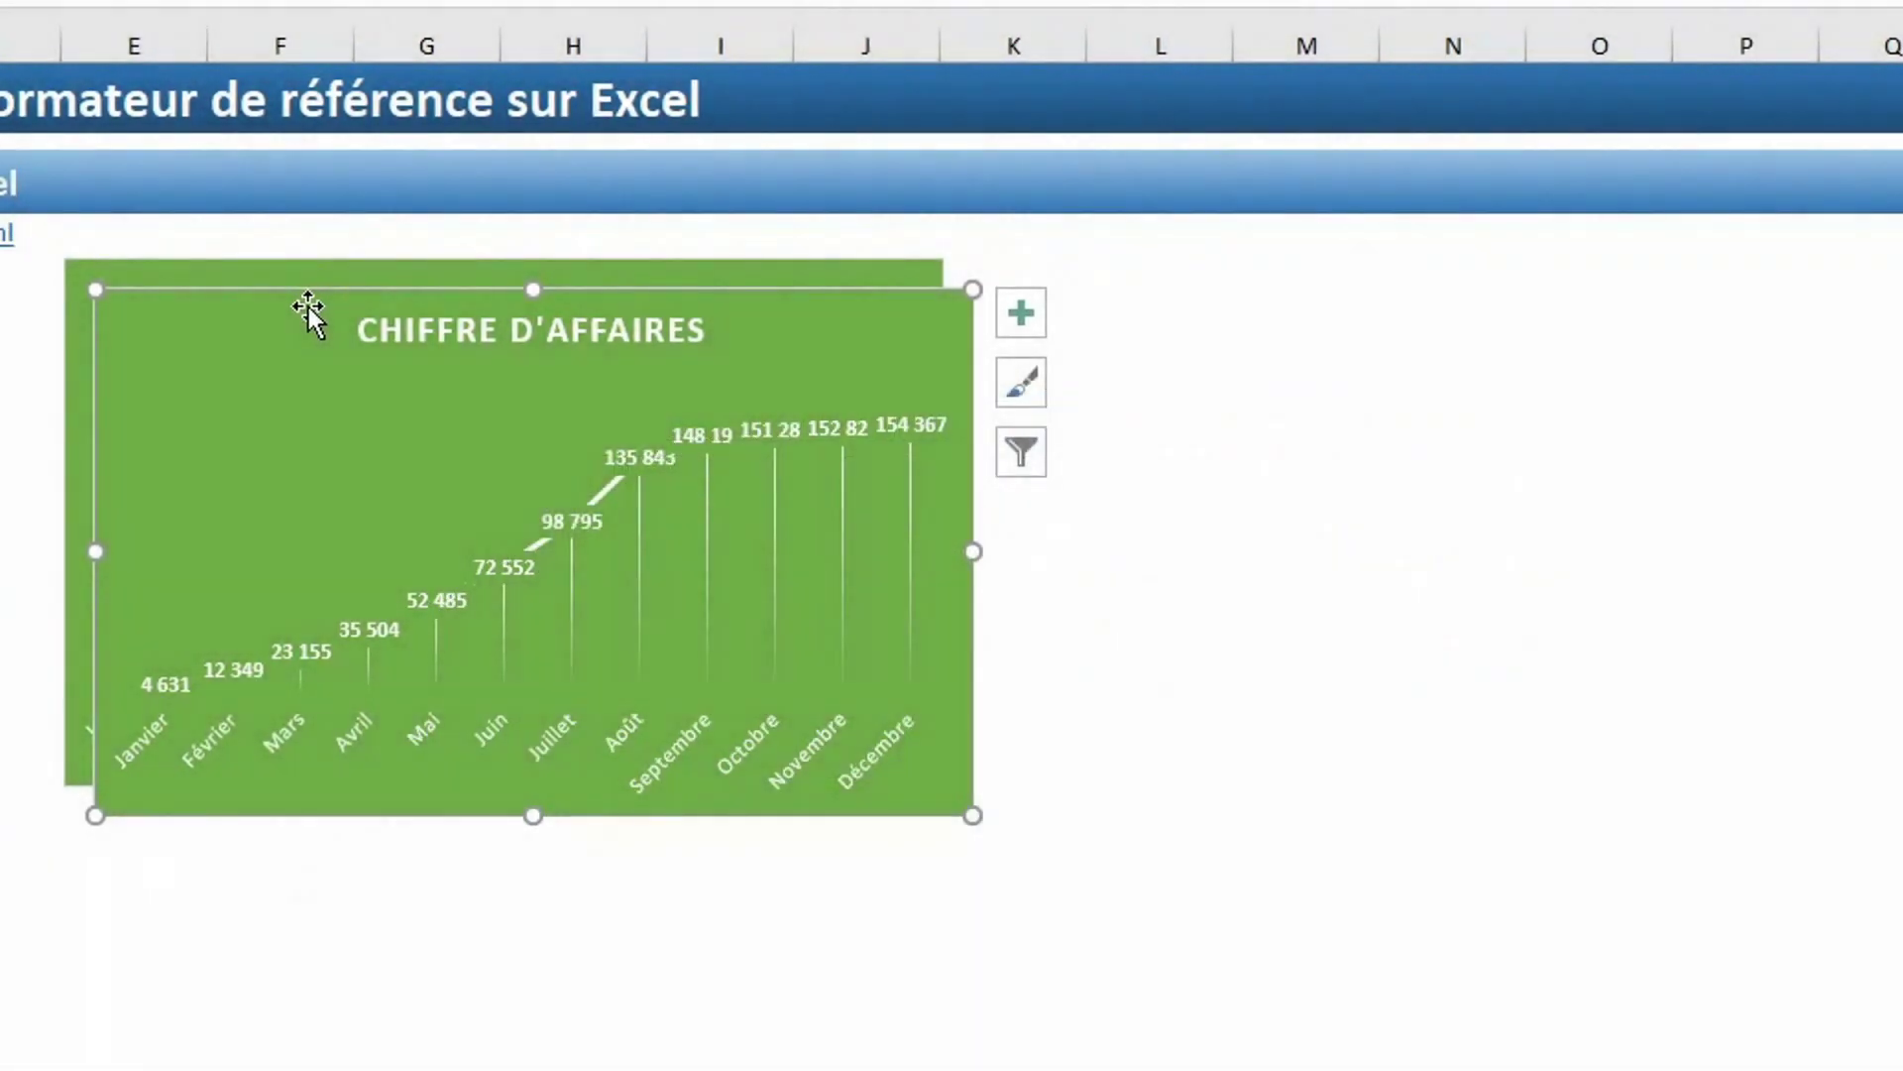
left_click_drag(307, 306, 282, 823)
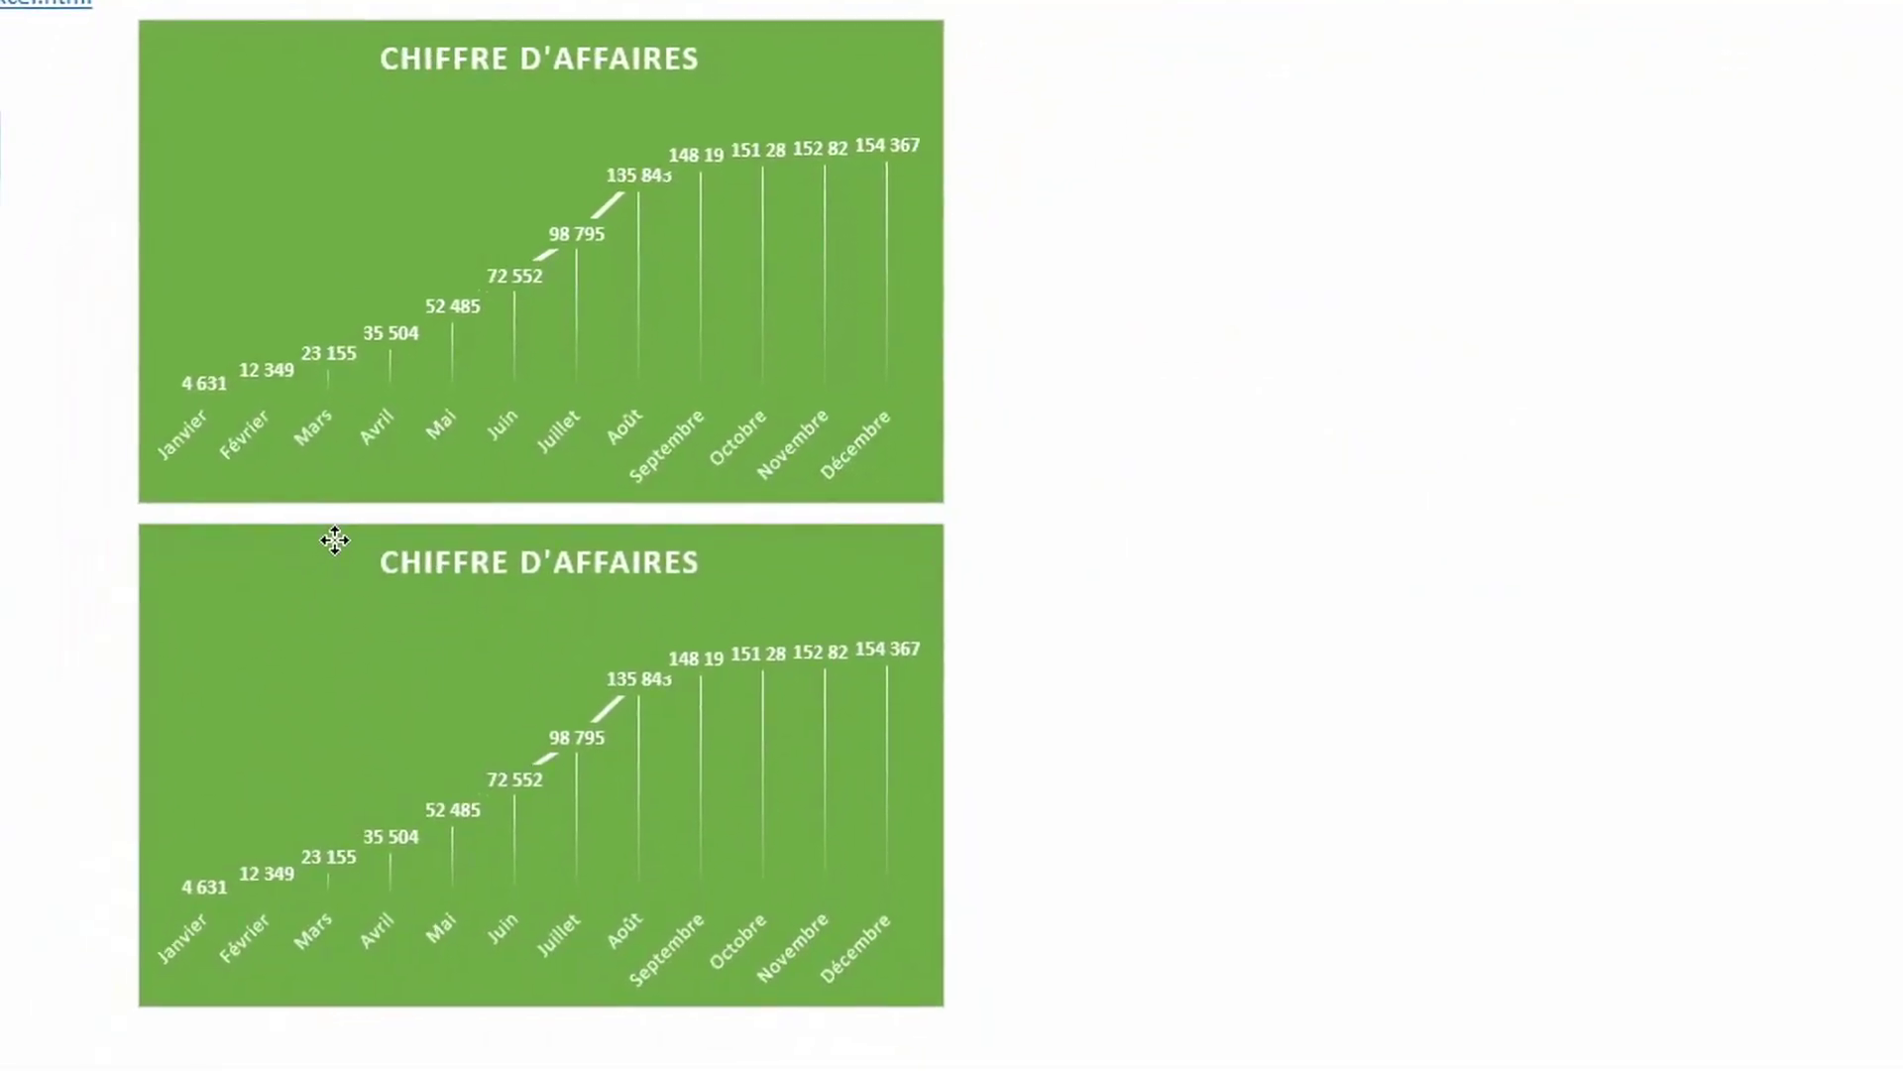
- Change the duplicate chart's series to Marge brute, with name C8 and values C9:C20, and apply a golden-yellow colour set to that chart
left_click(335, 539)
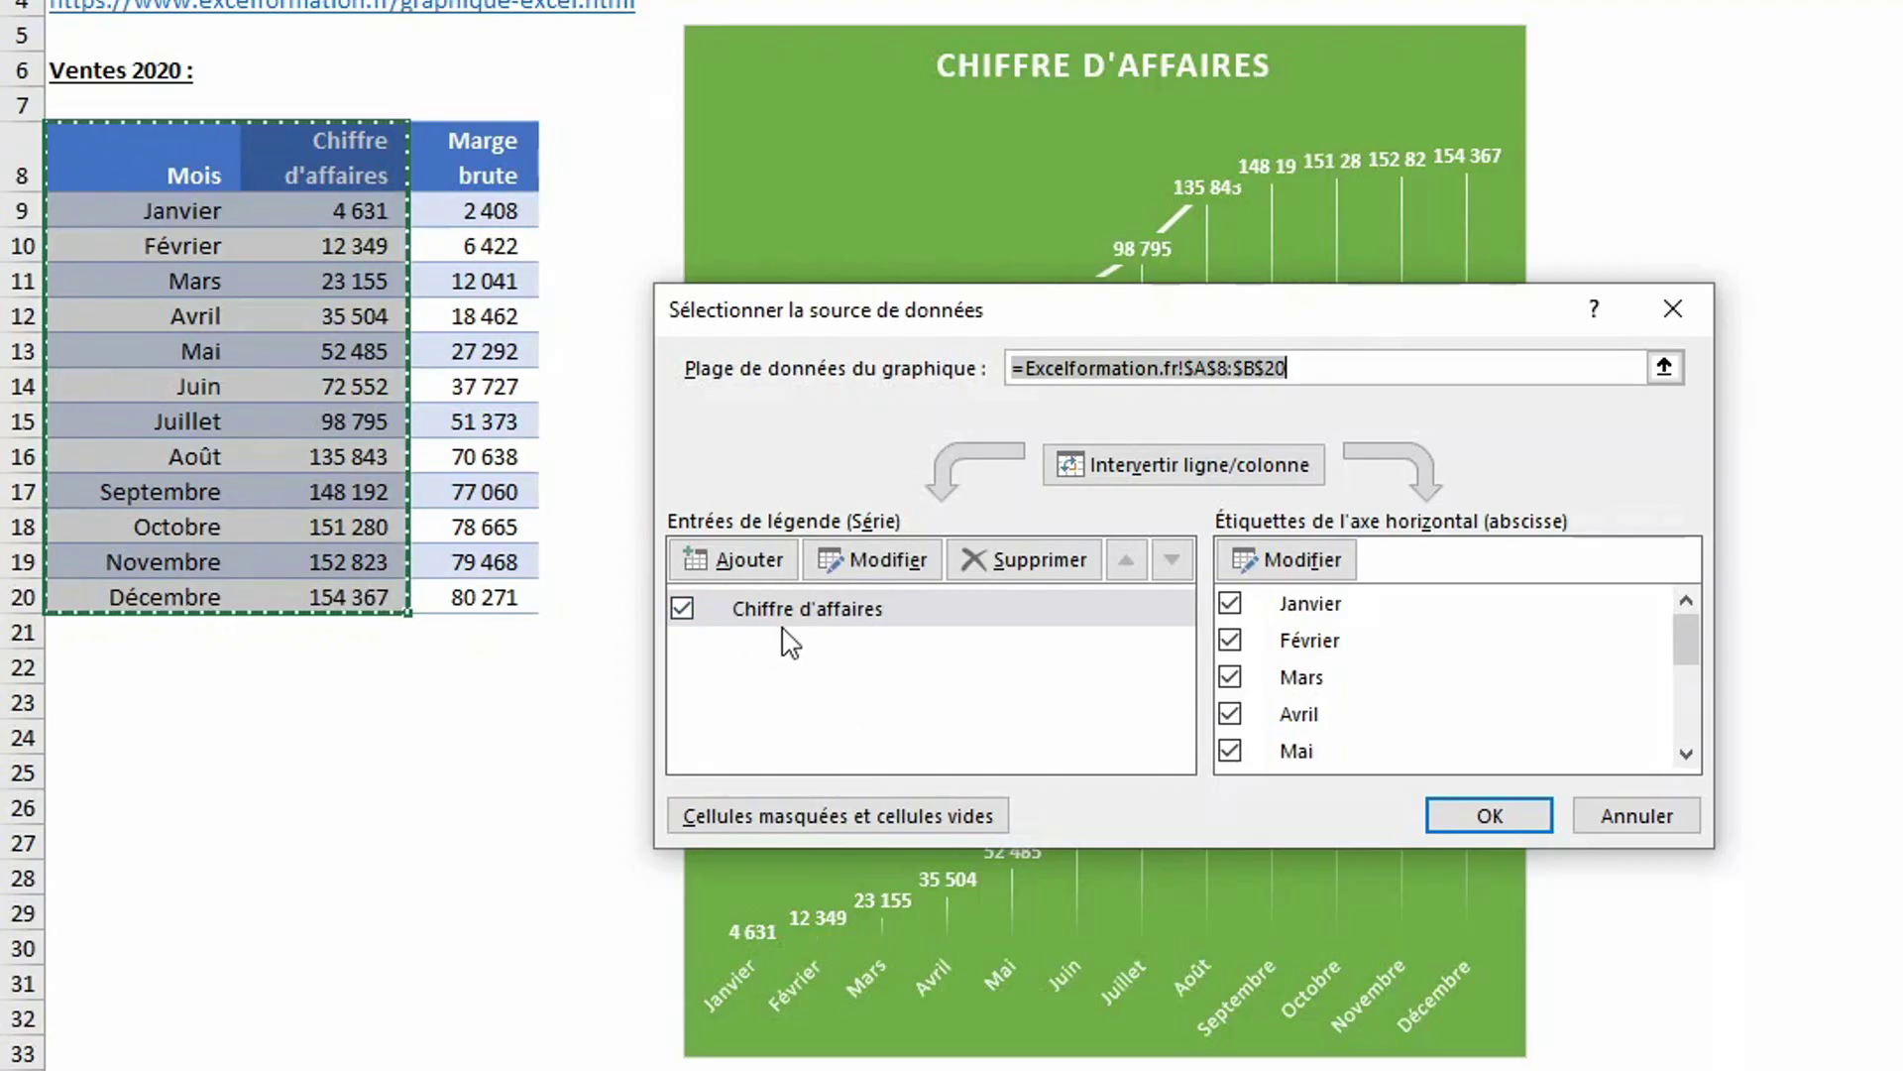
left_click(823, 622)
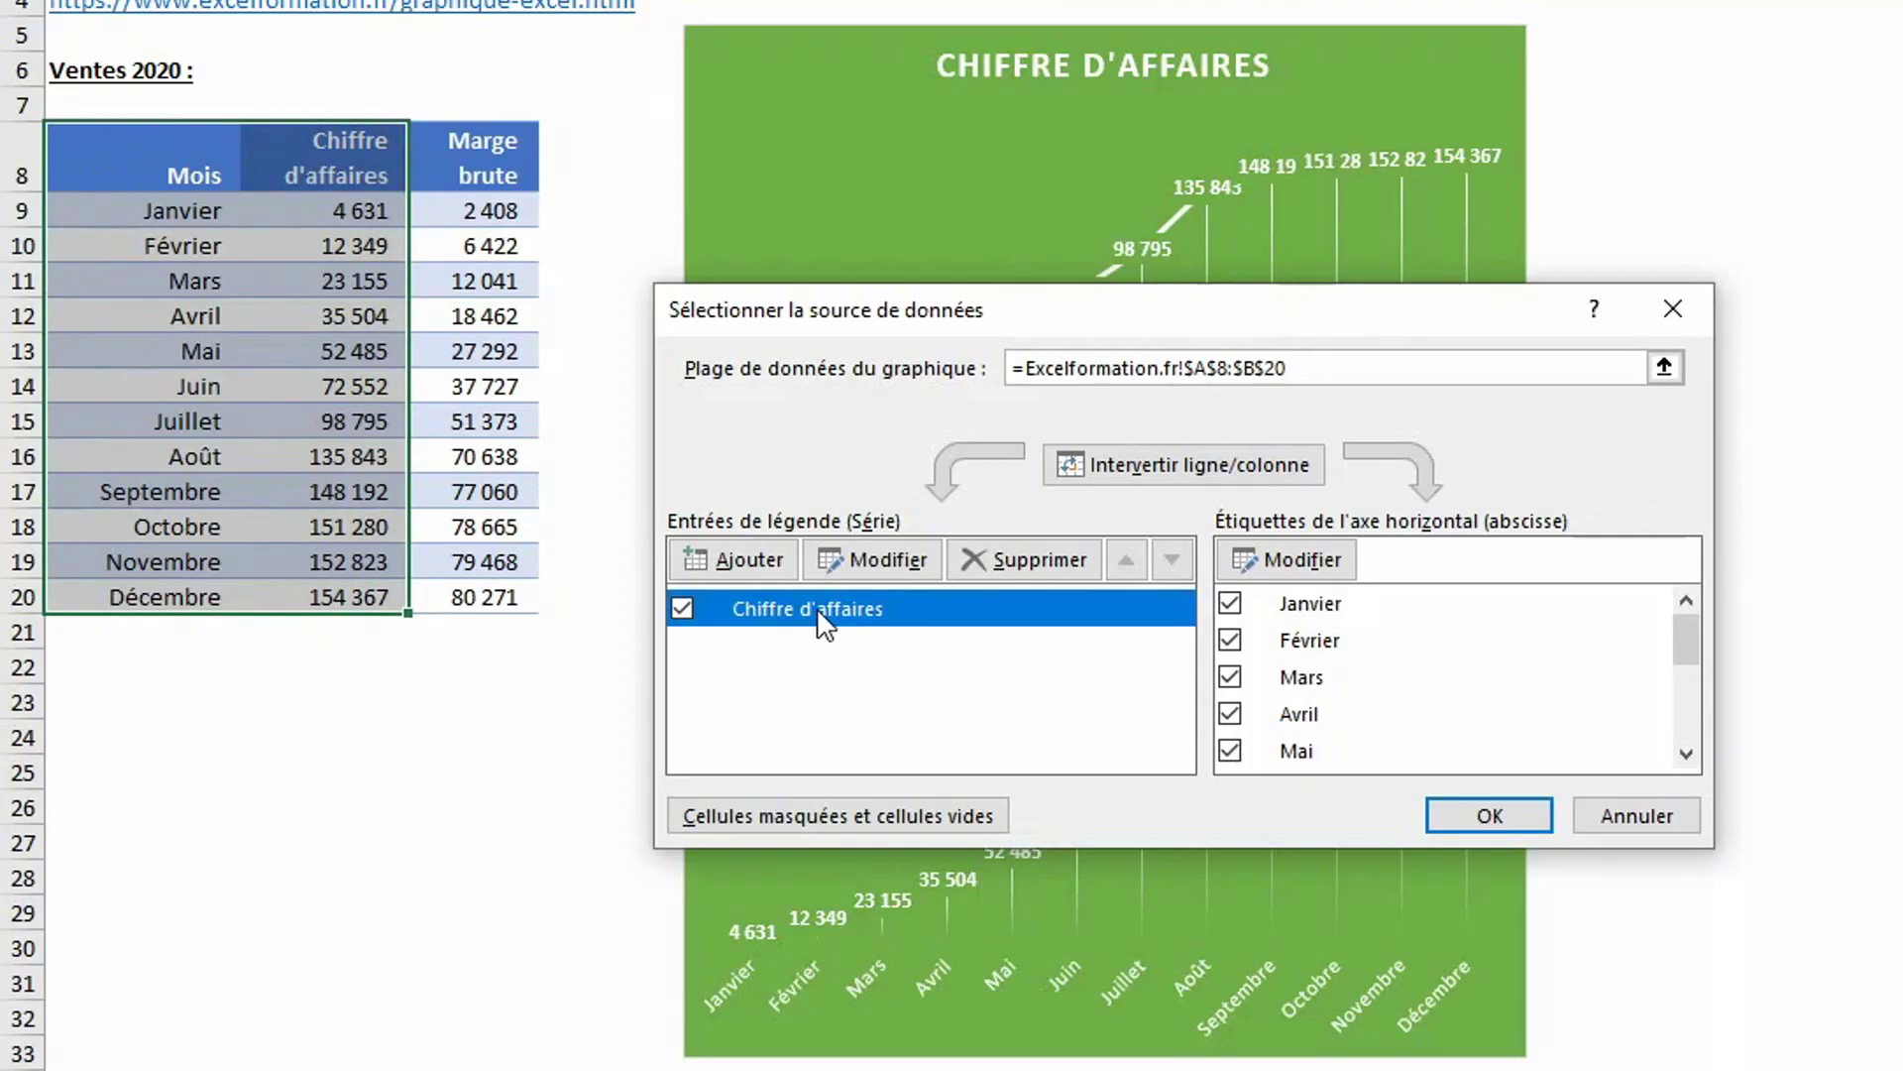
left_click(870, 560)
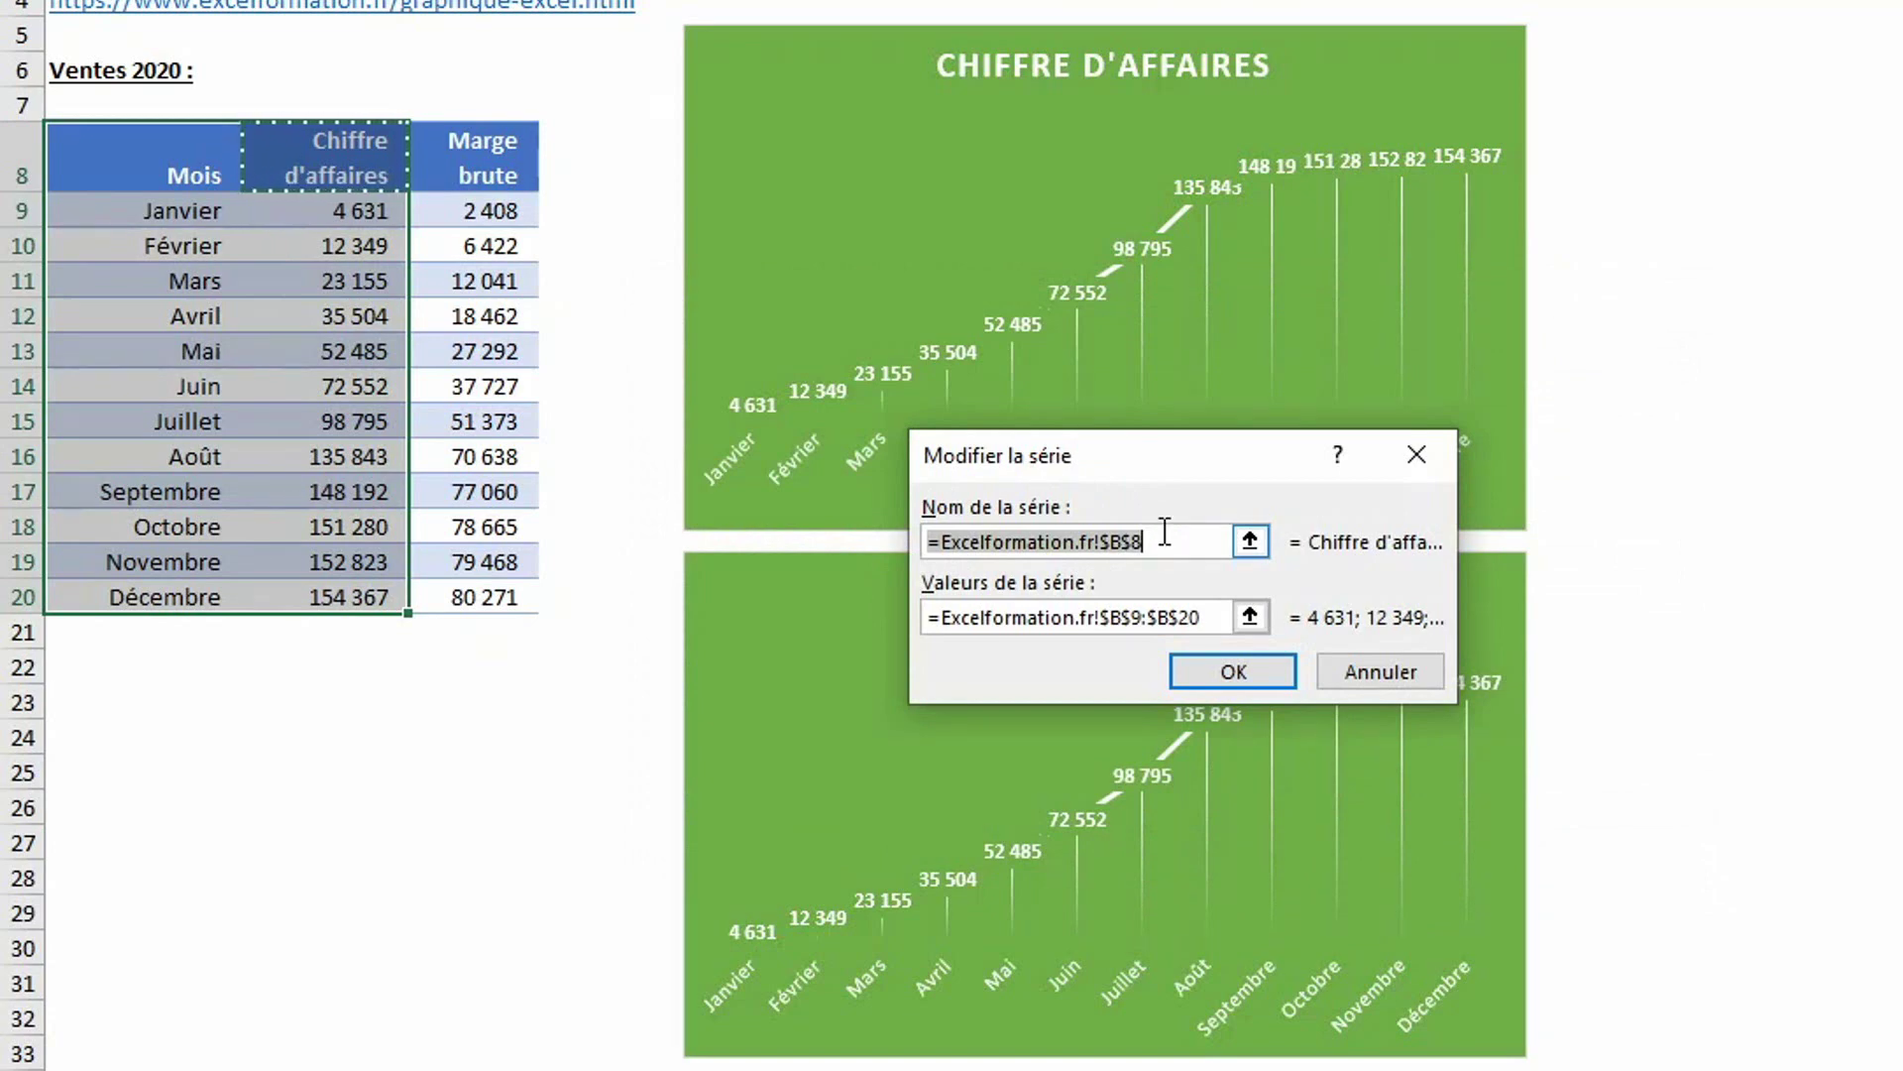
left_click(471, 149)
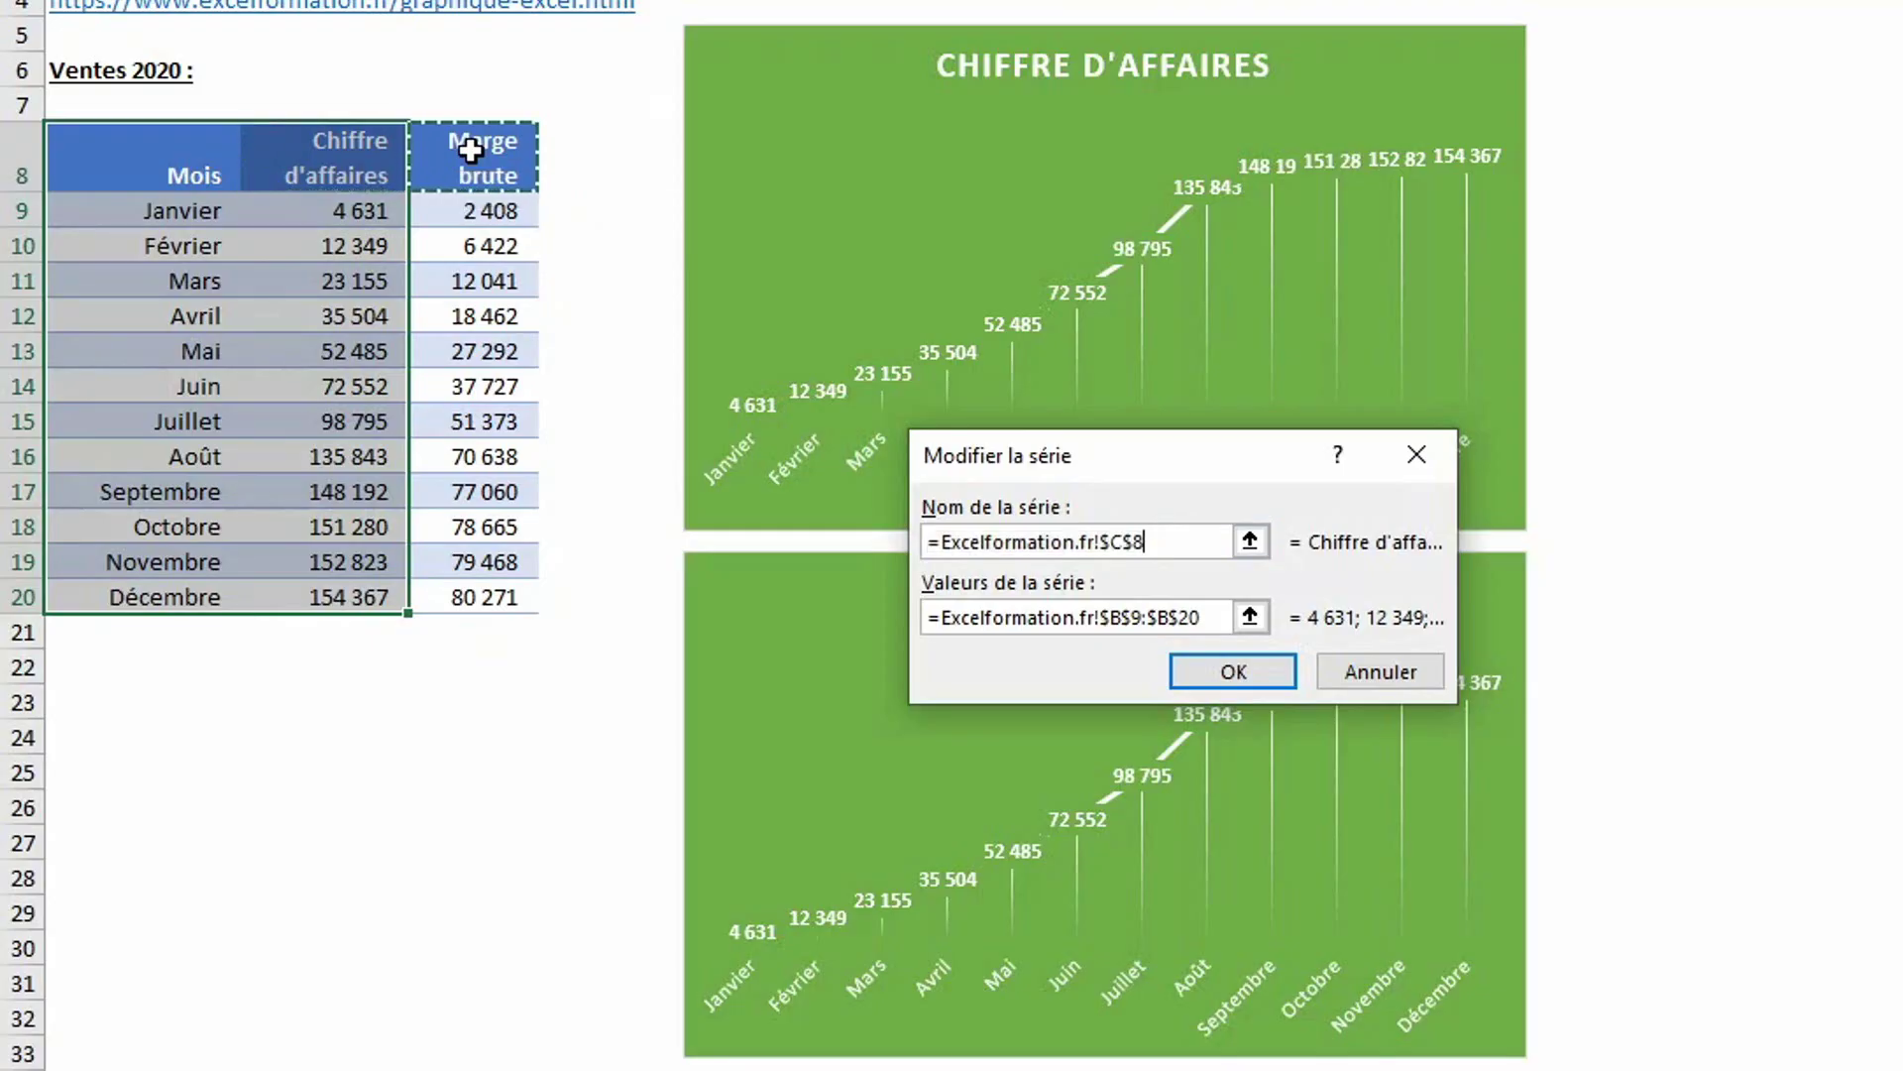
key("Tab")
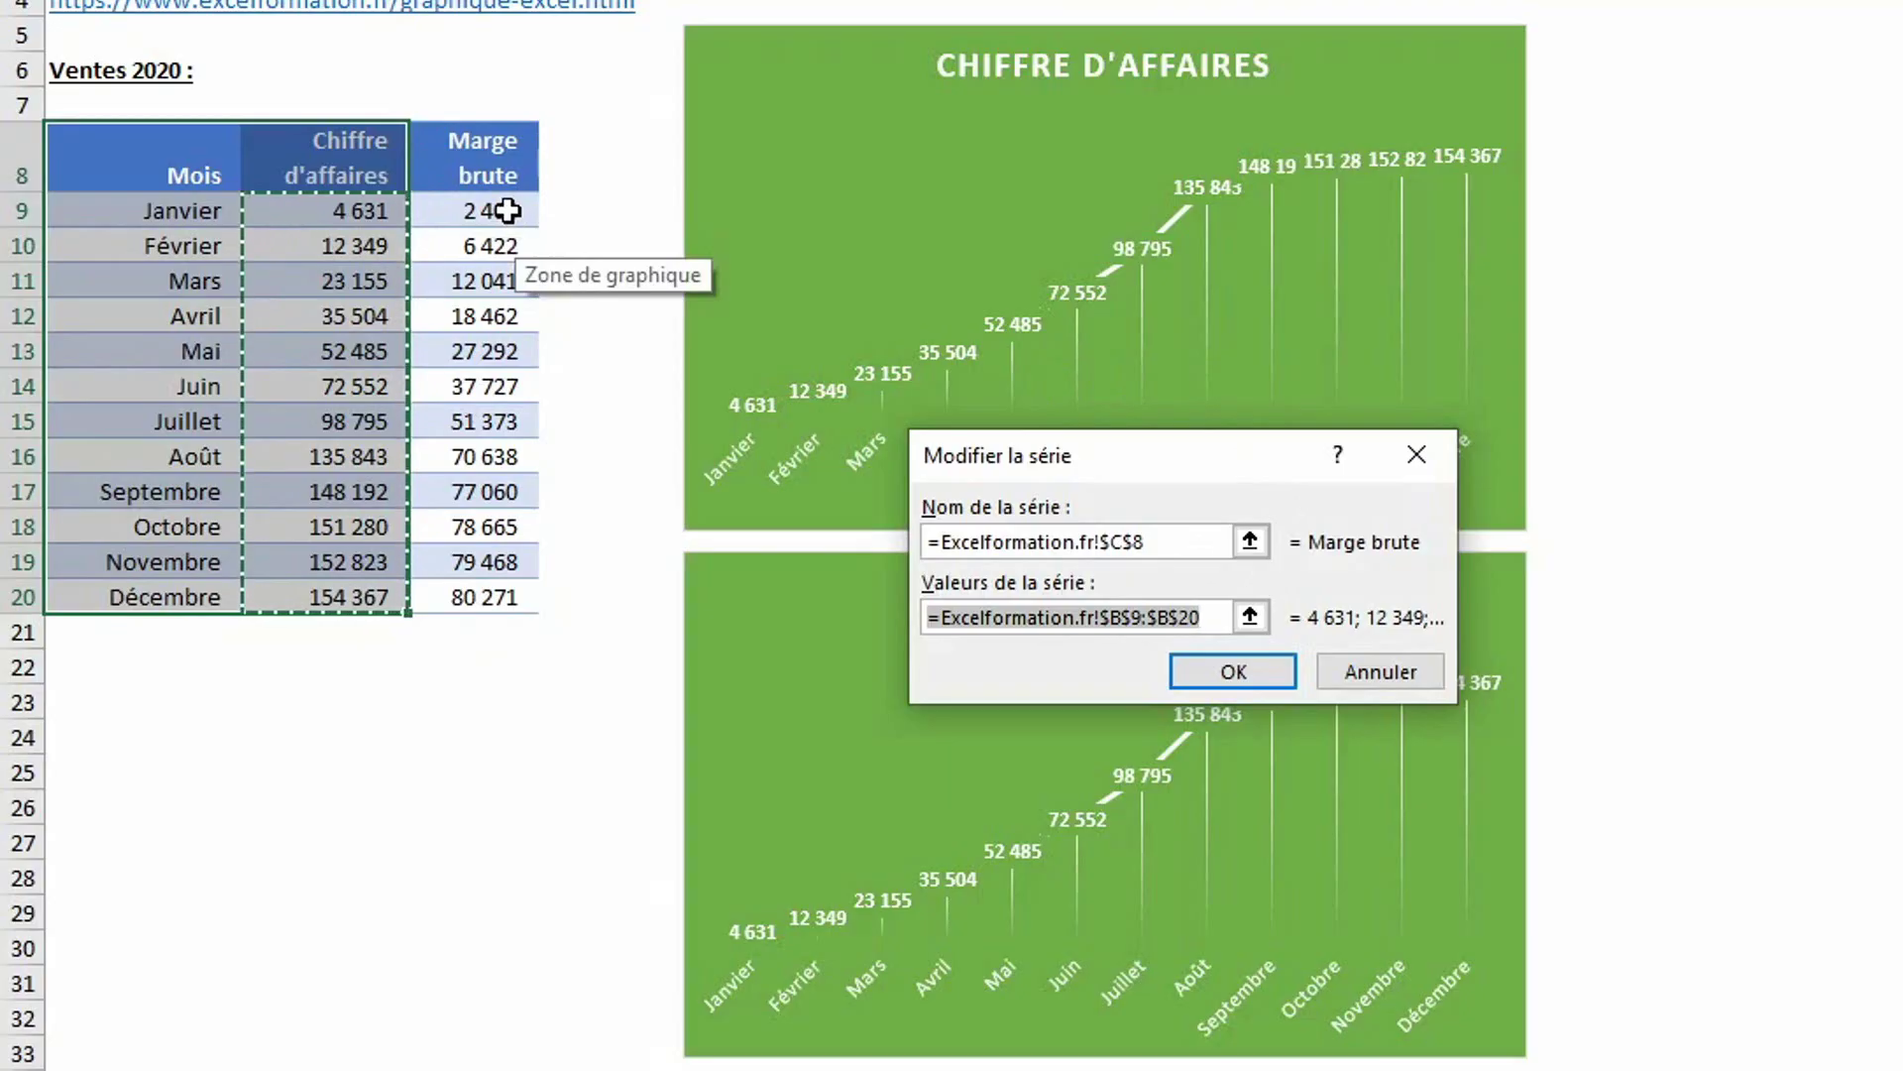
left_click_drag(502, 210, 506, 599)
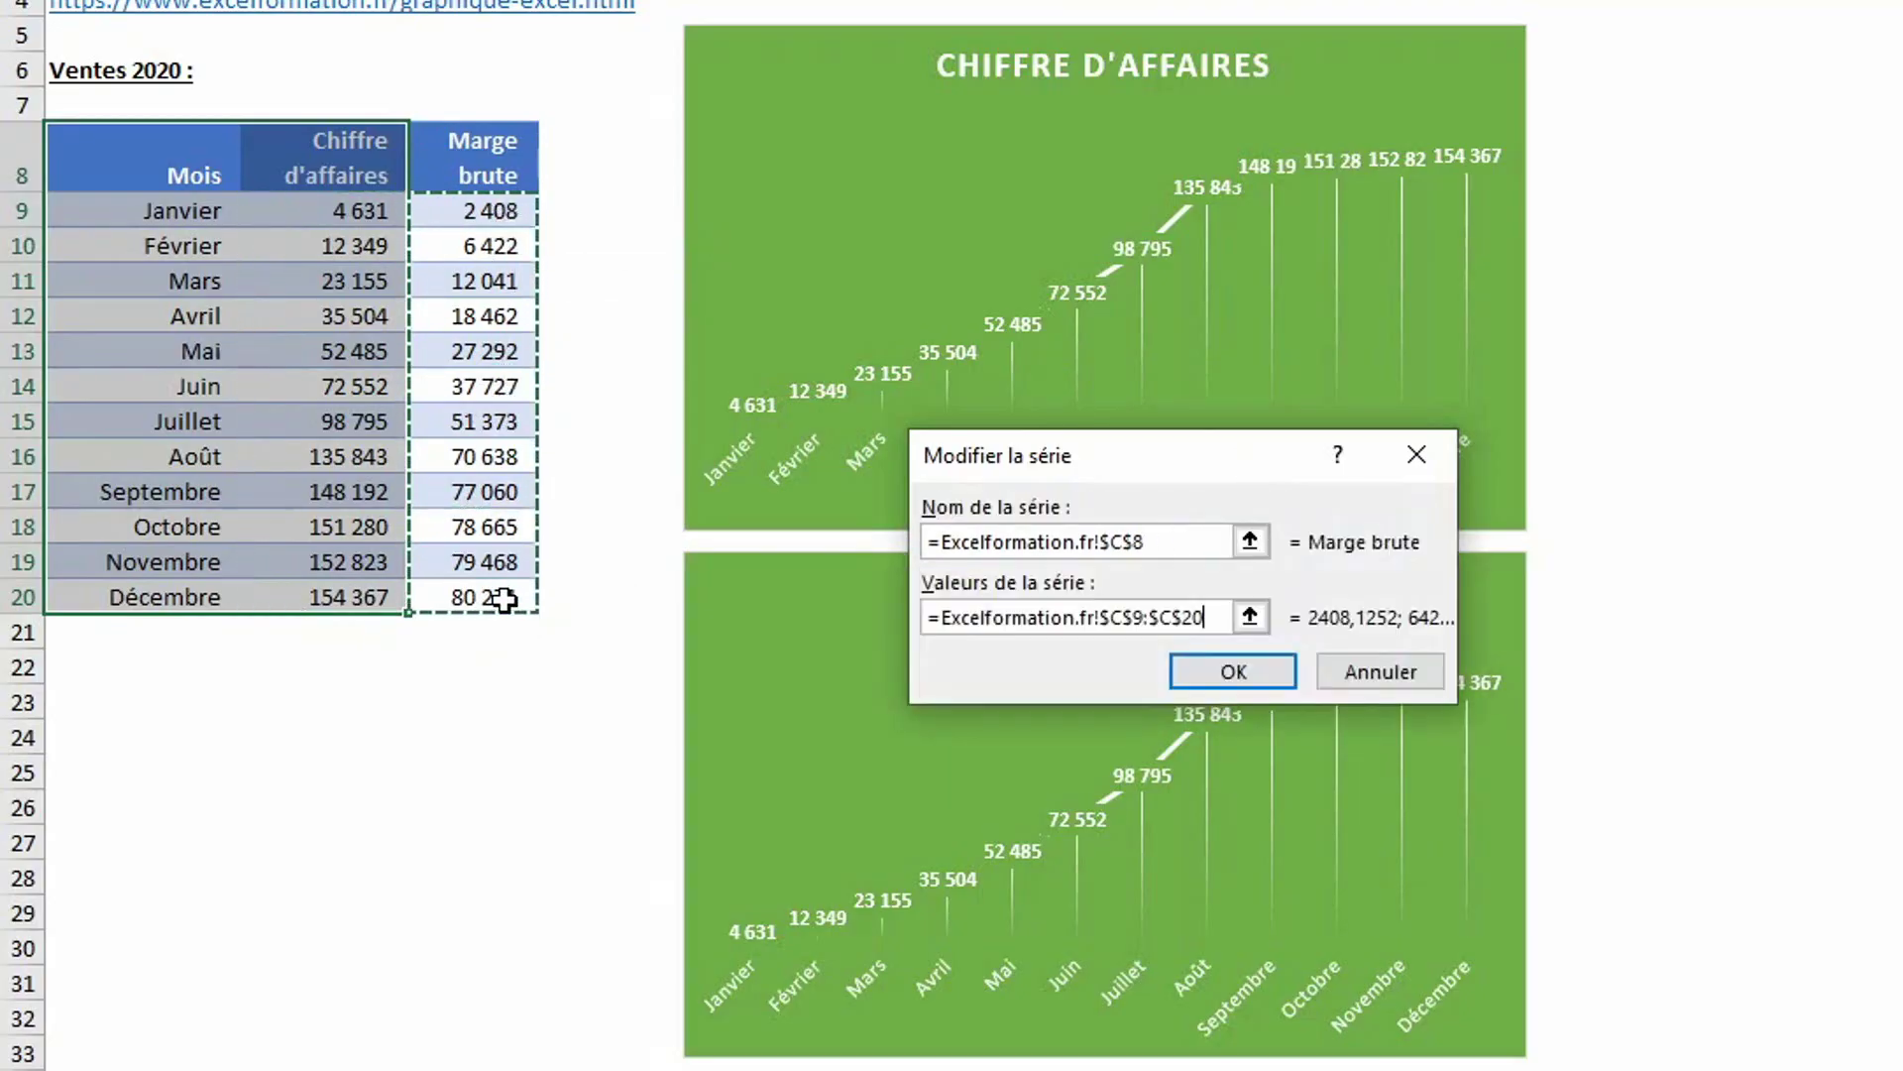
left_click(1245, 682)
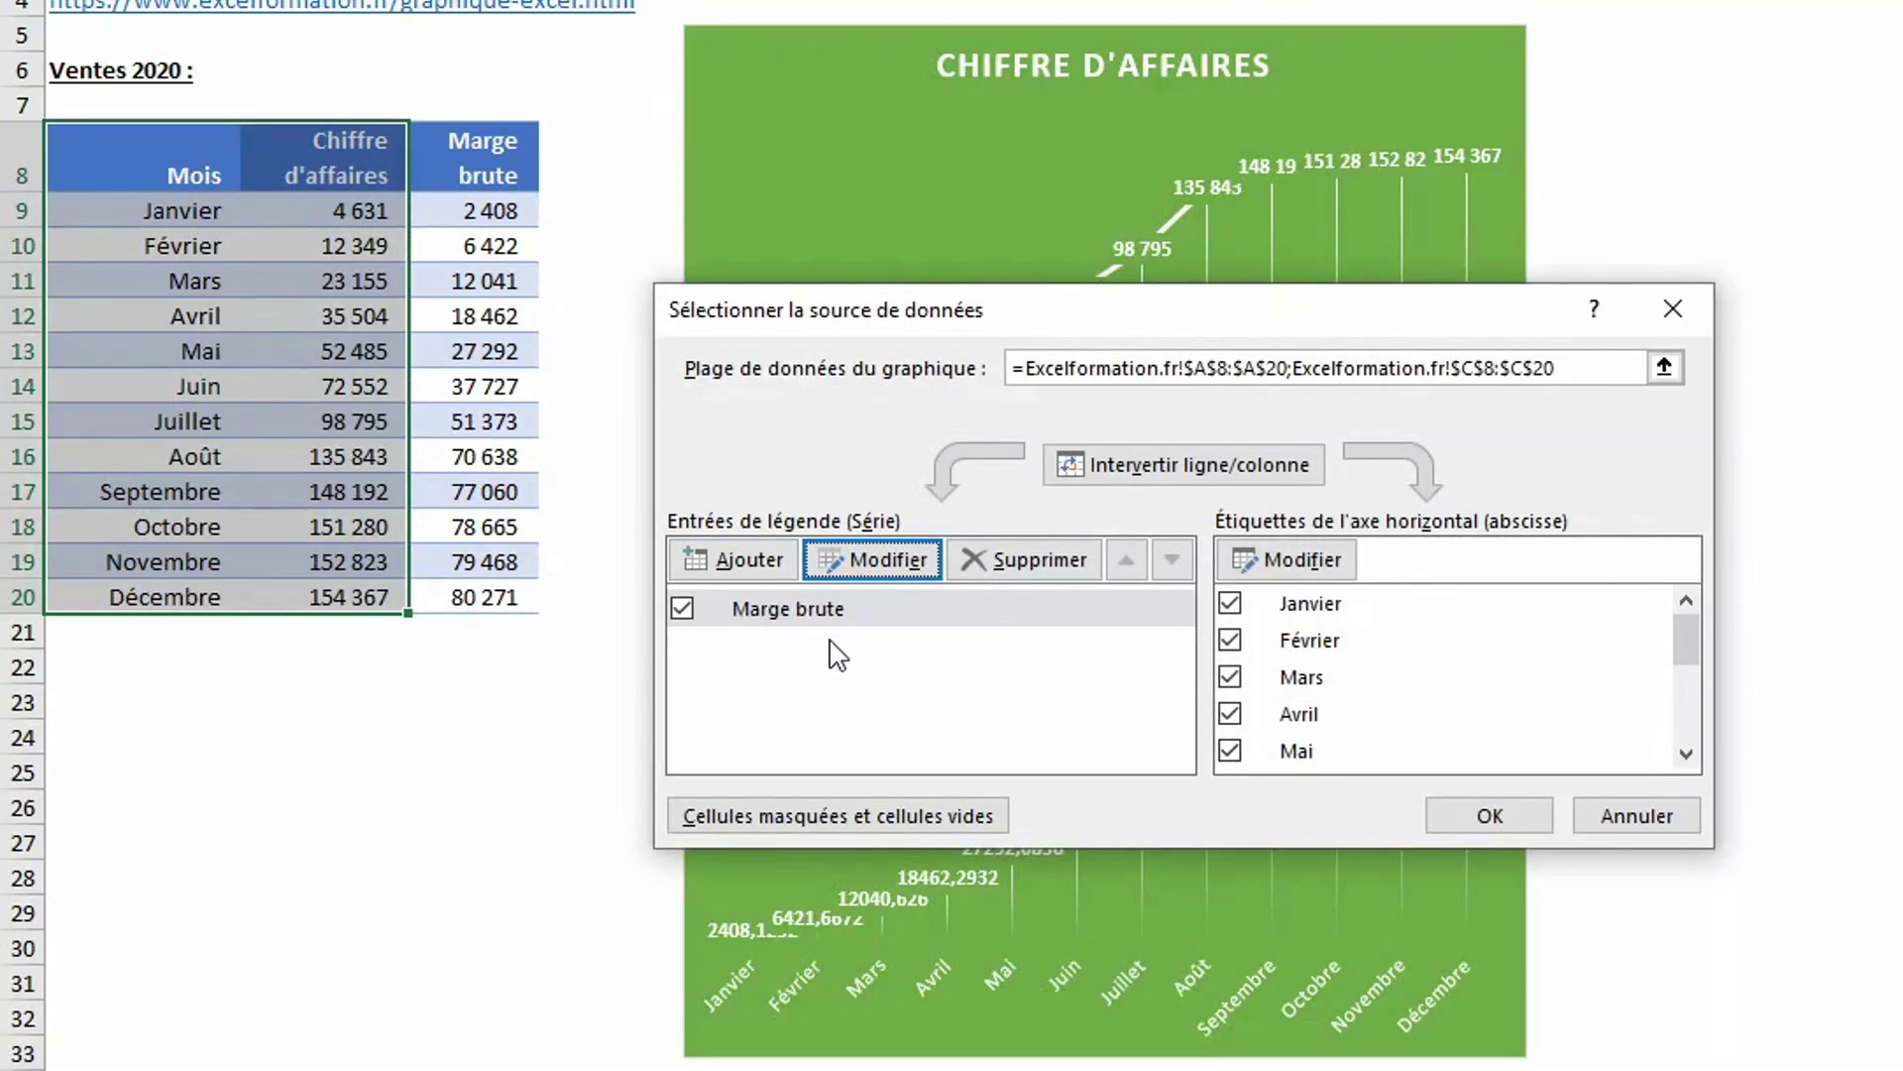
left_click(1493, 823)
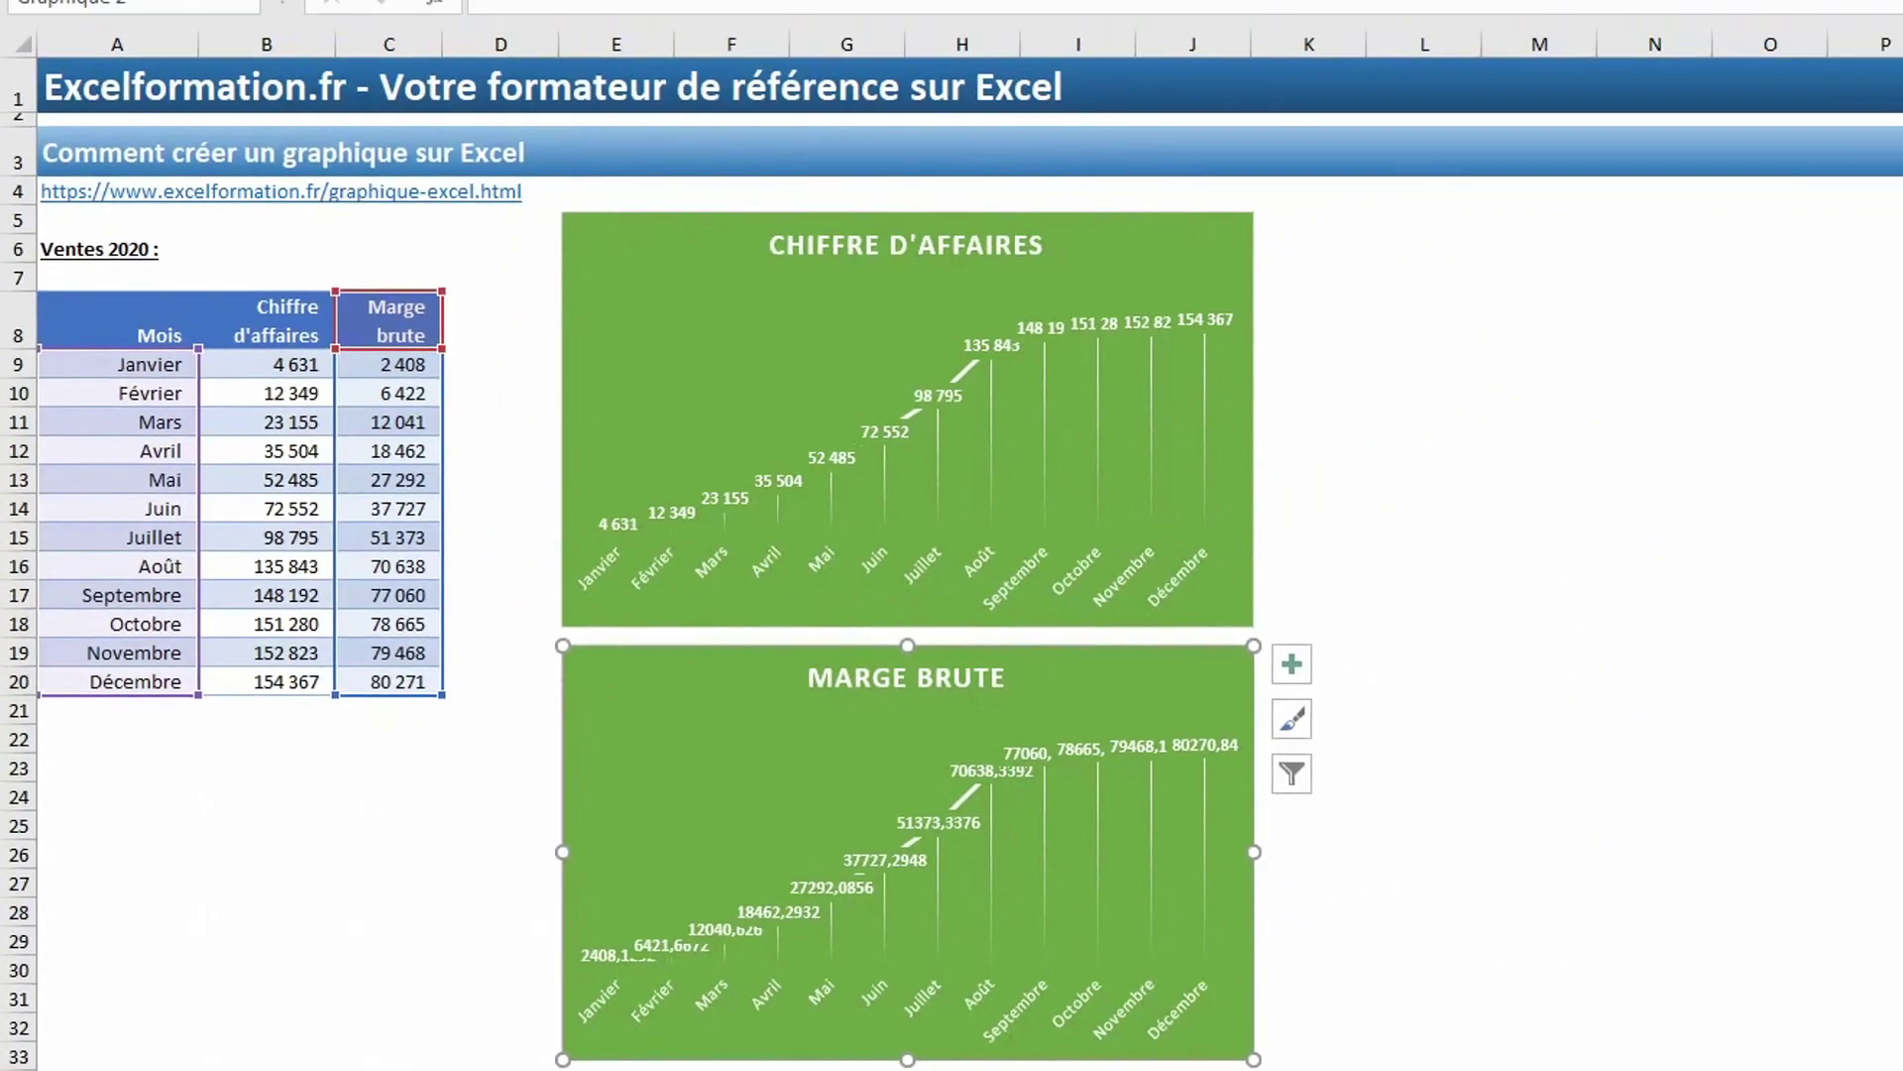
left_click(301, 95)
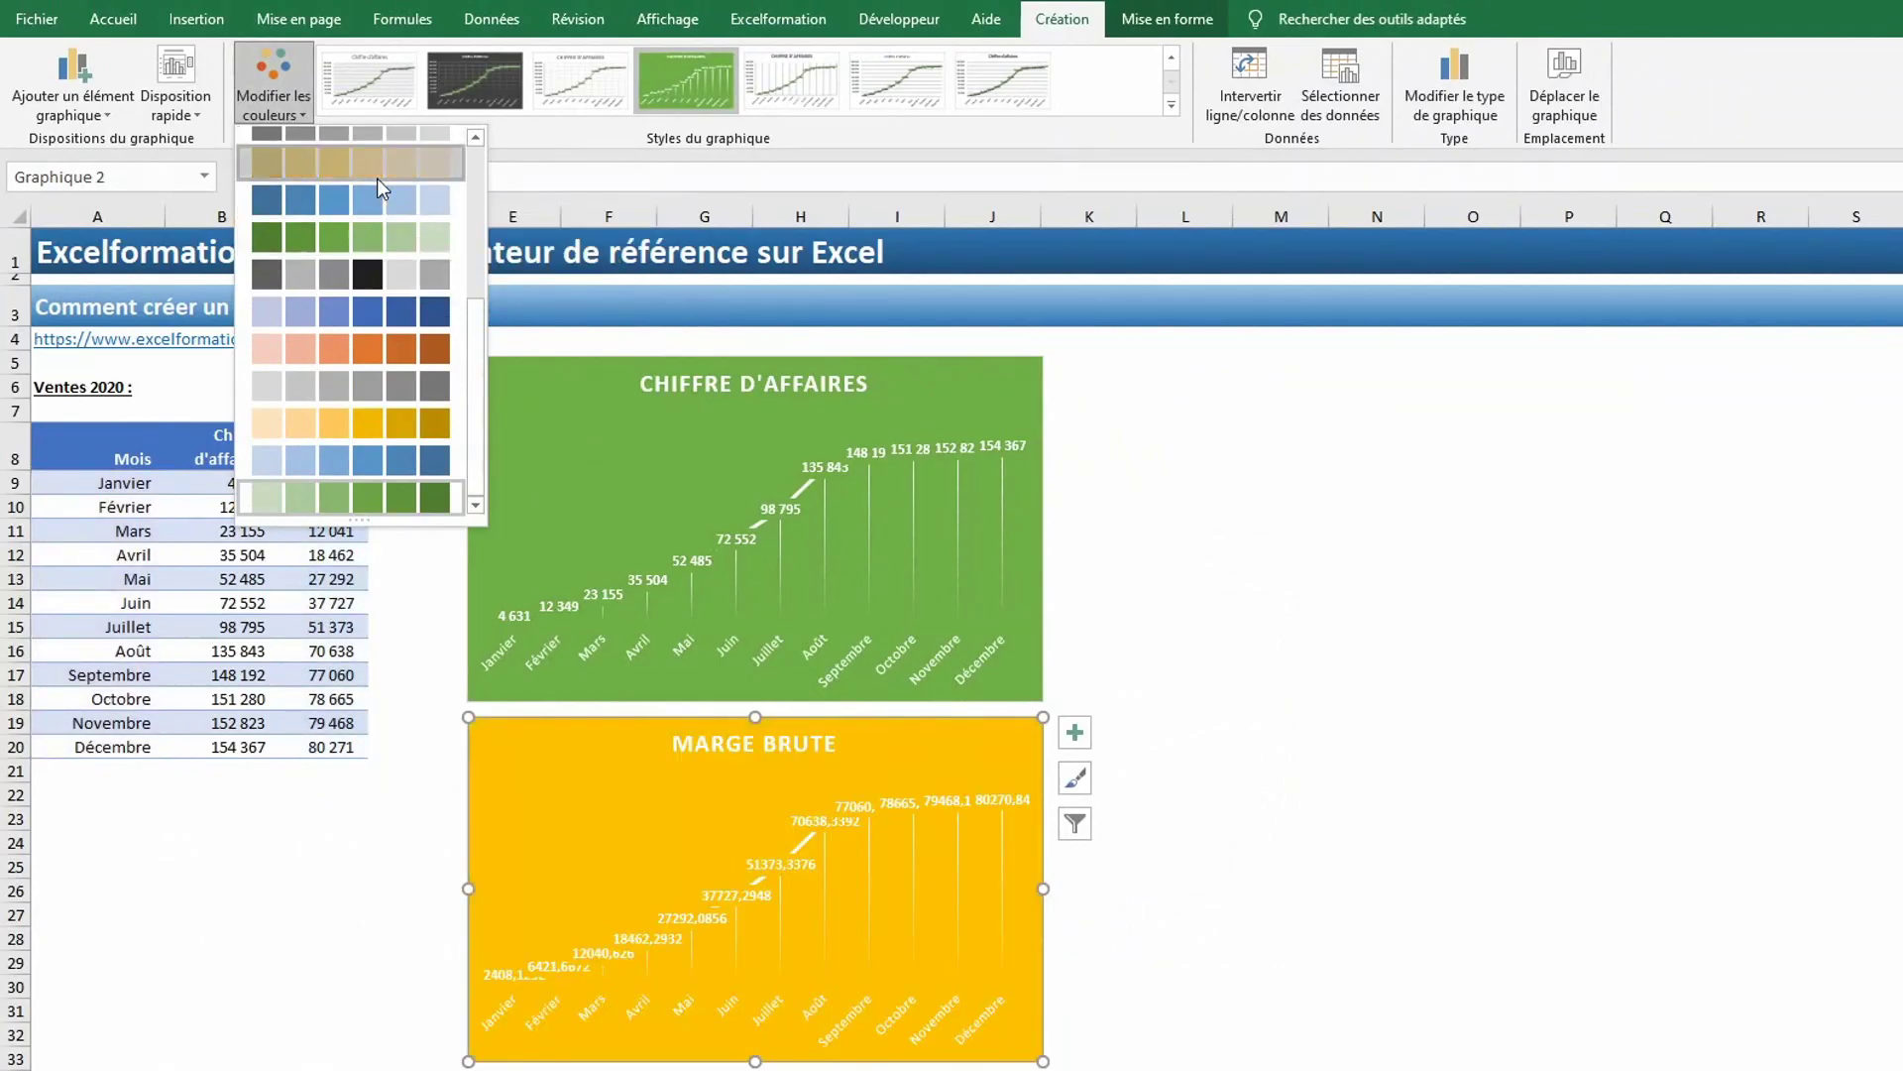
left_click(377, 176)
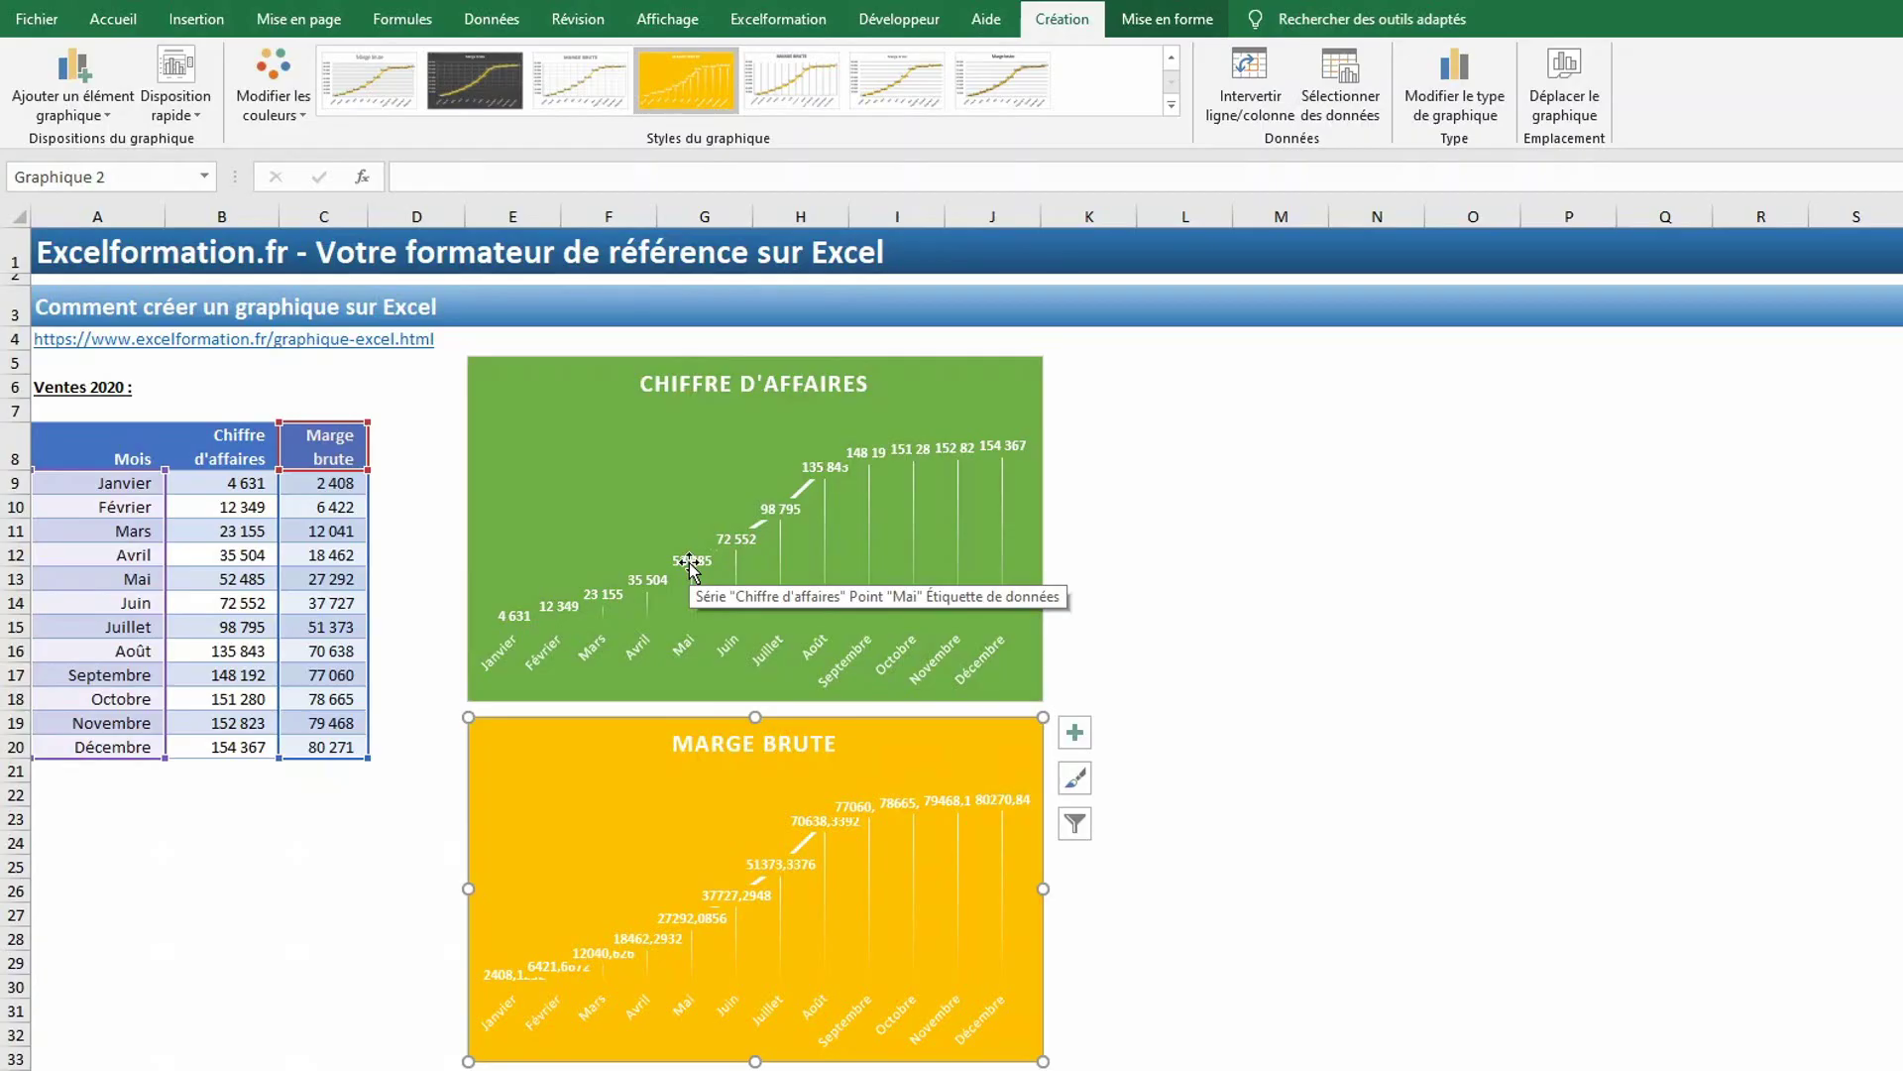
- Add a Marge brute series to the Chiffre d'affaires chart, with name C8 and values C9:C20, and apply chart style Style 6
left_click(703, 426)
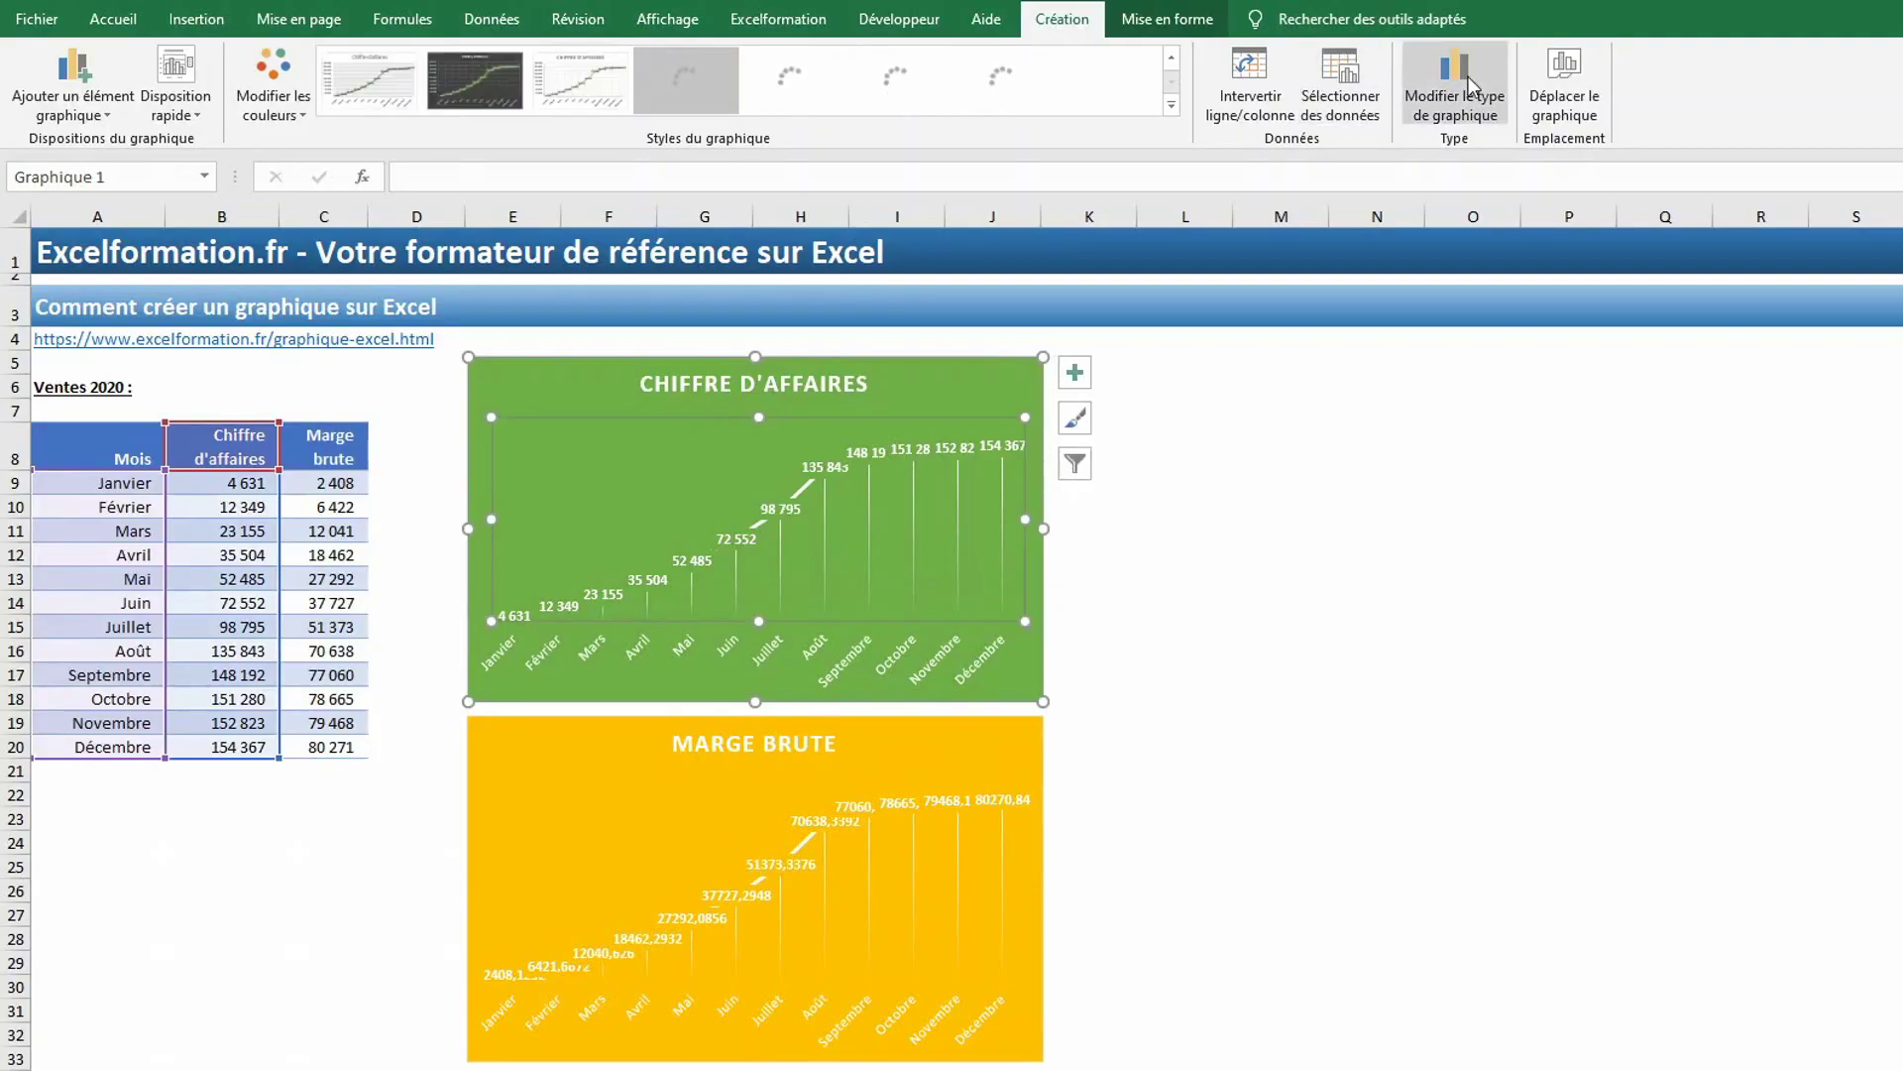
left_click(1343, 84)
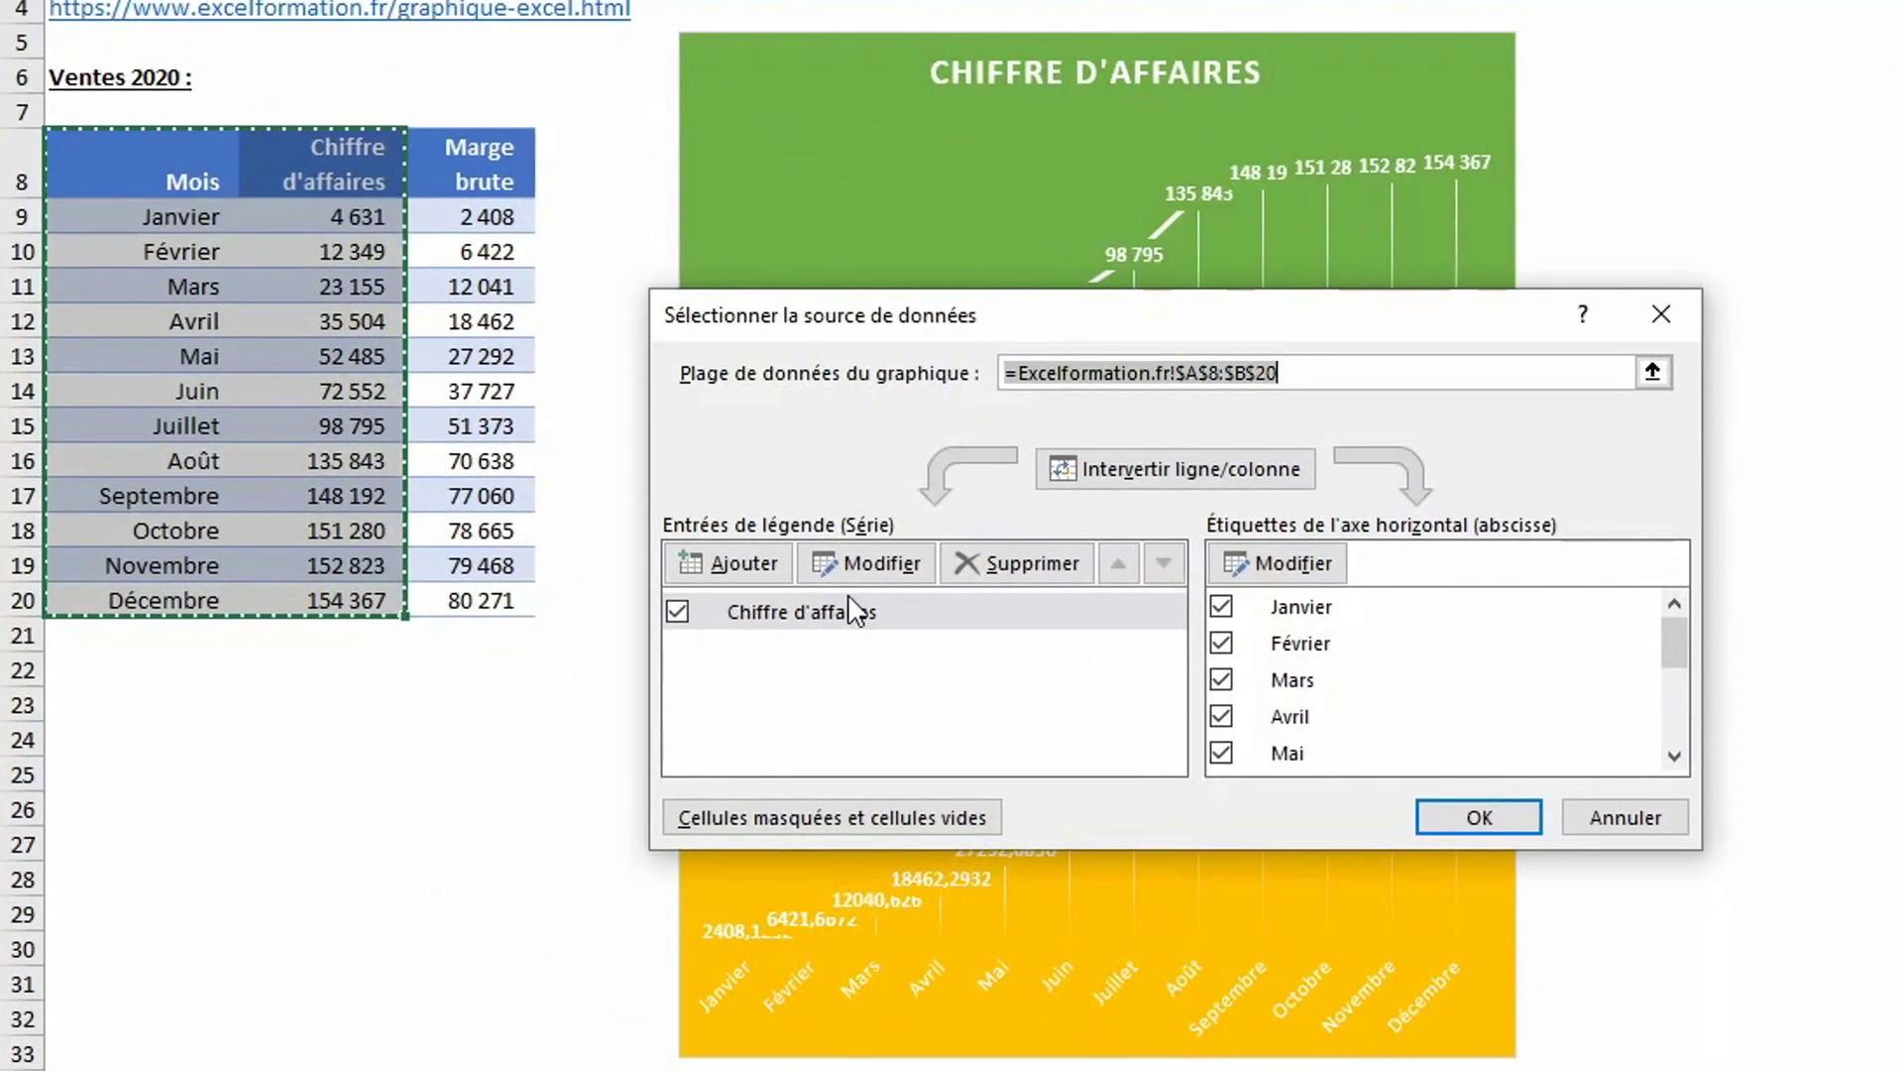
left_click(739, 560)
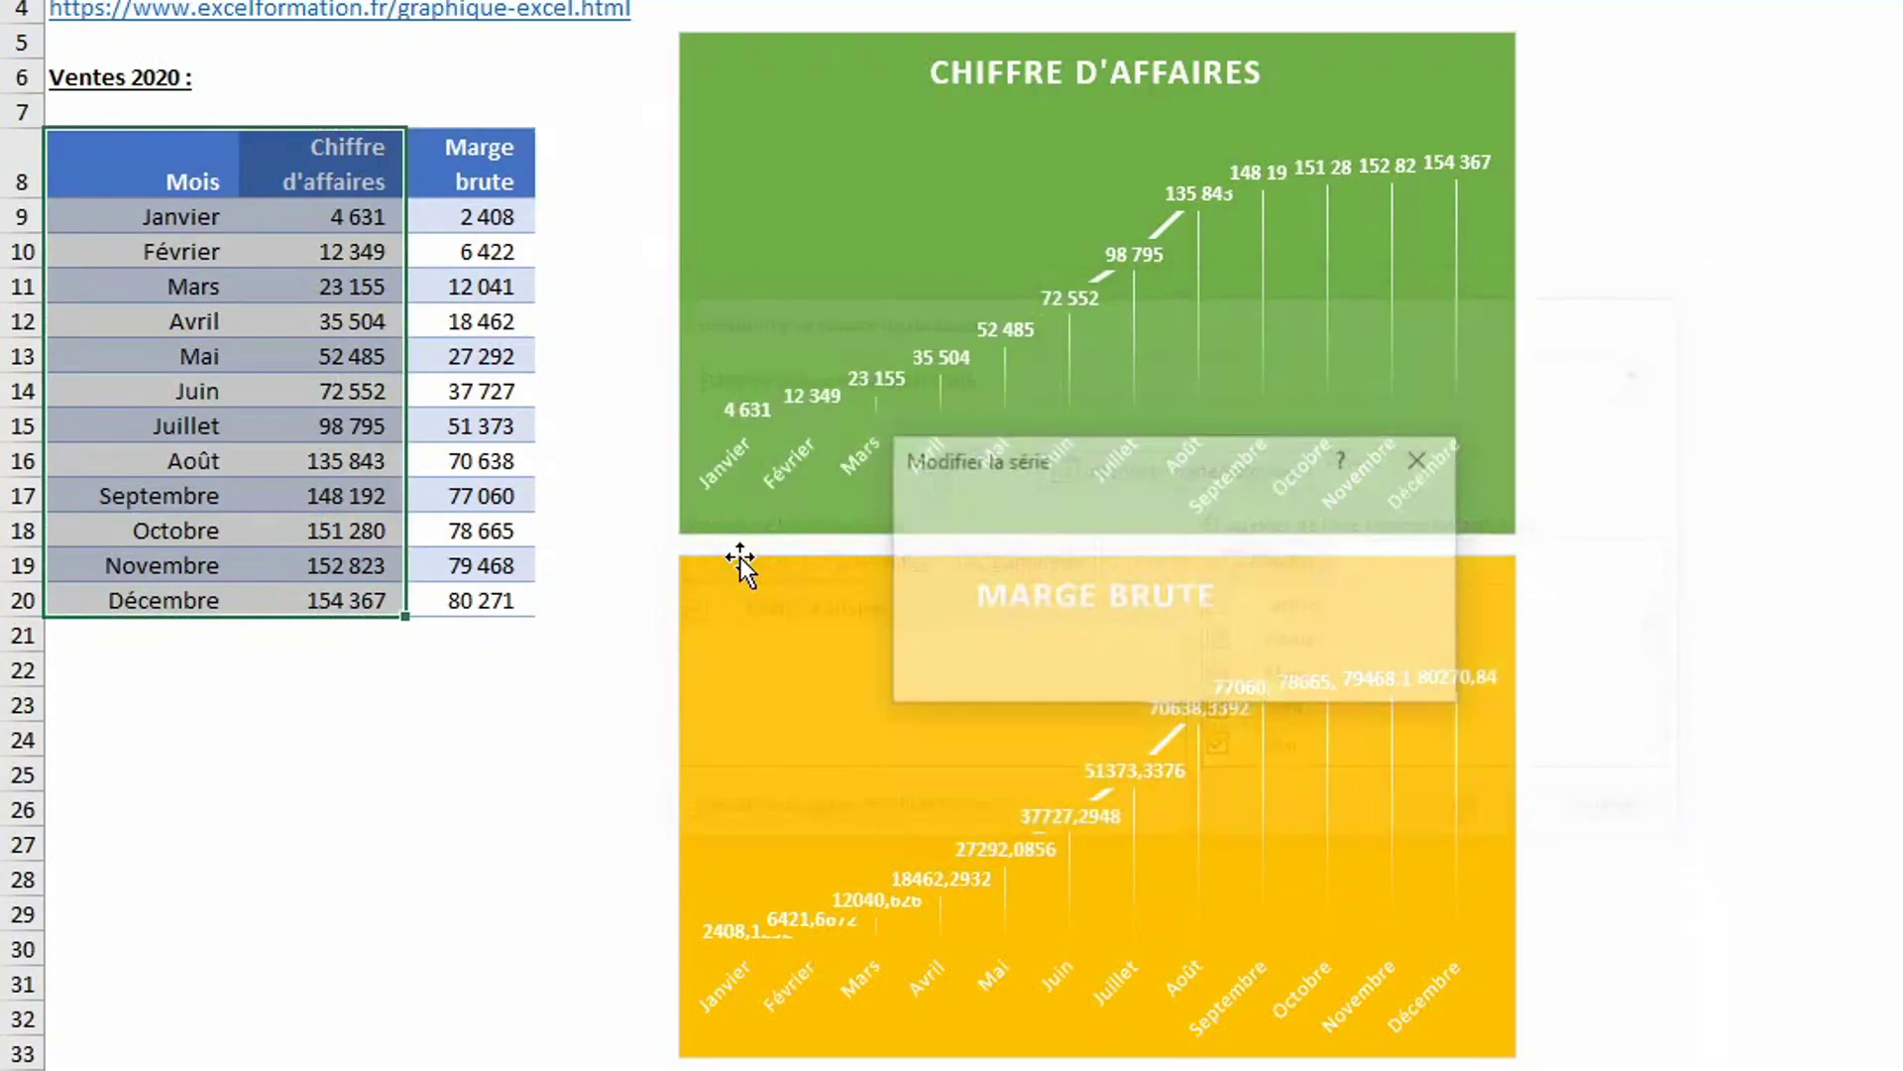
left_click(476, 173)
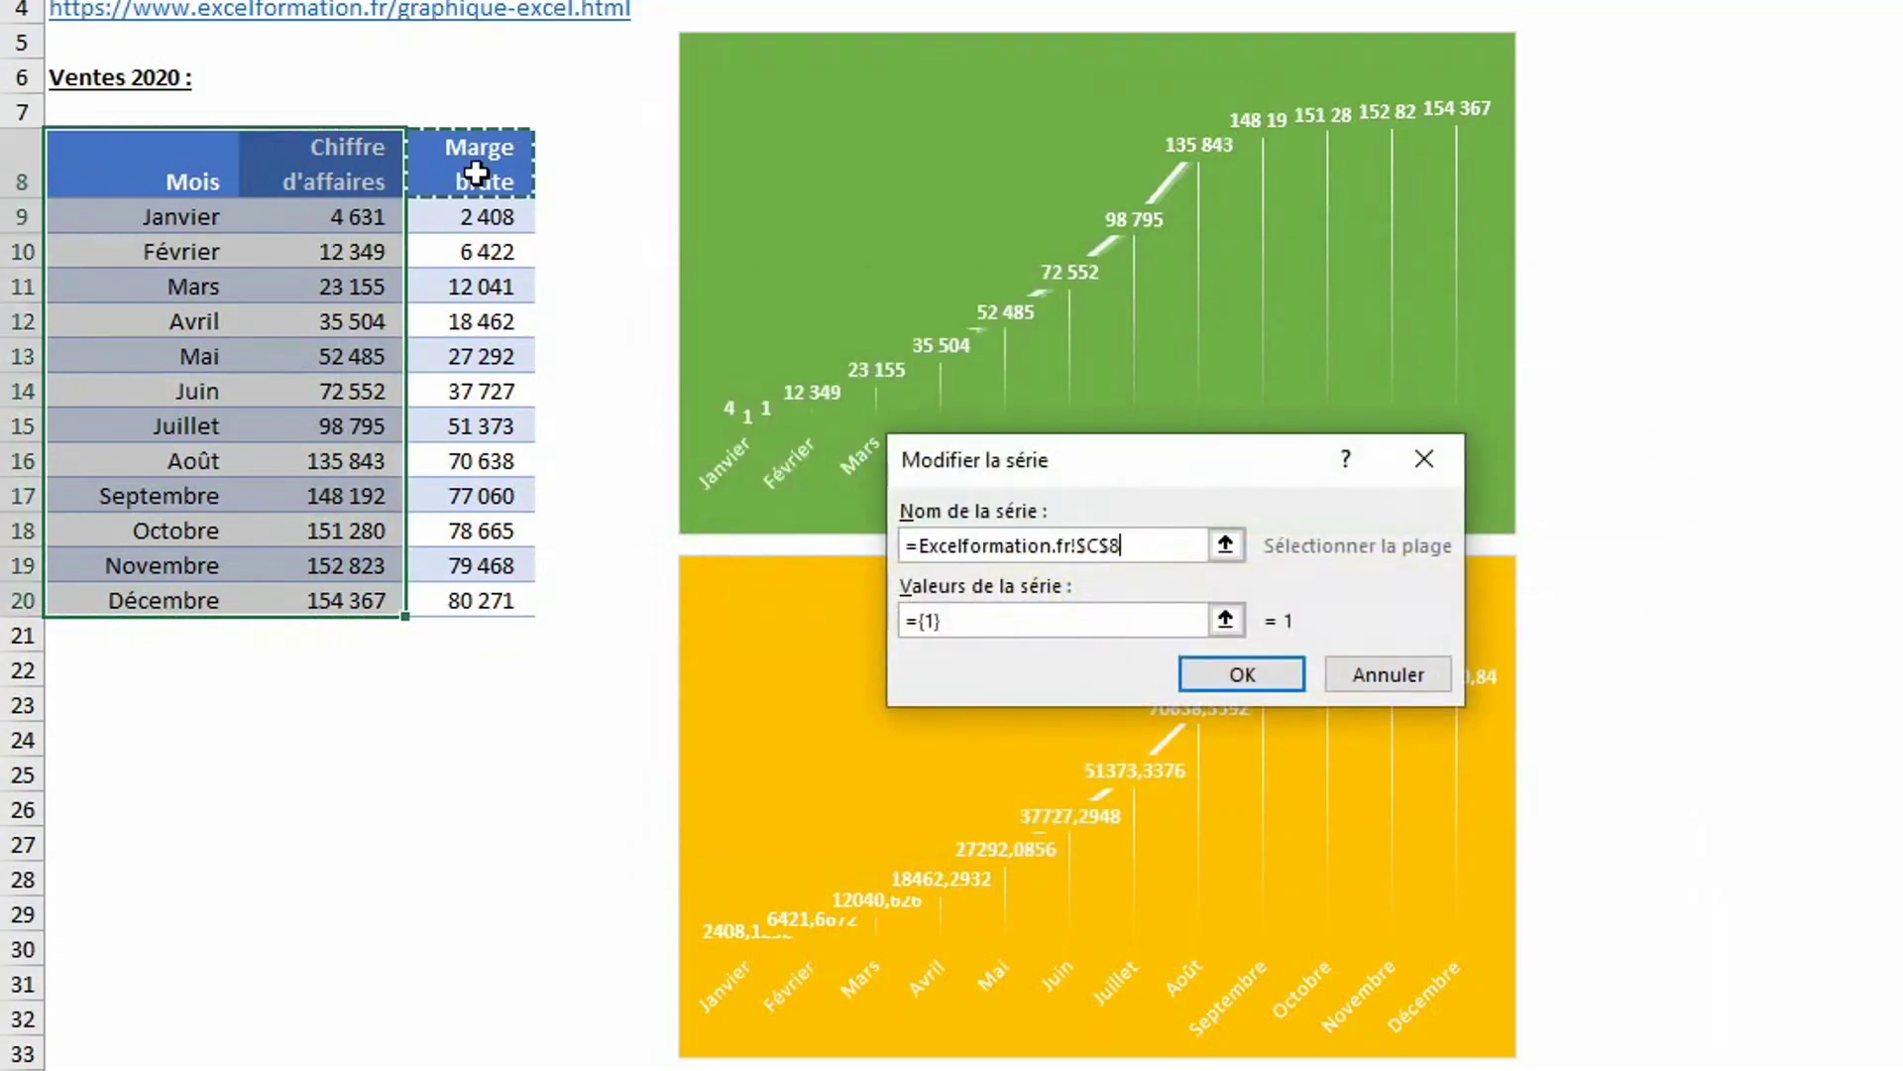
key("Tab")
left_click_drag(497, 215, 481, 600)
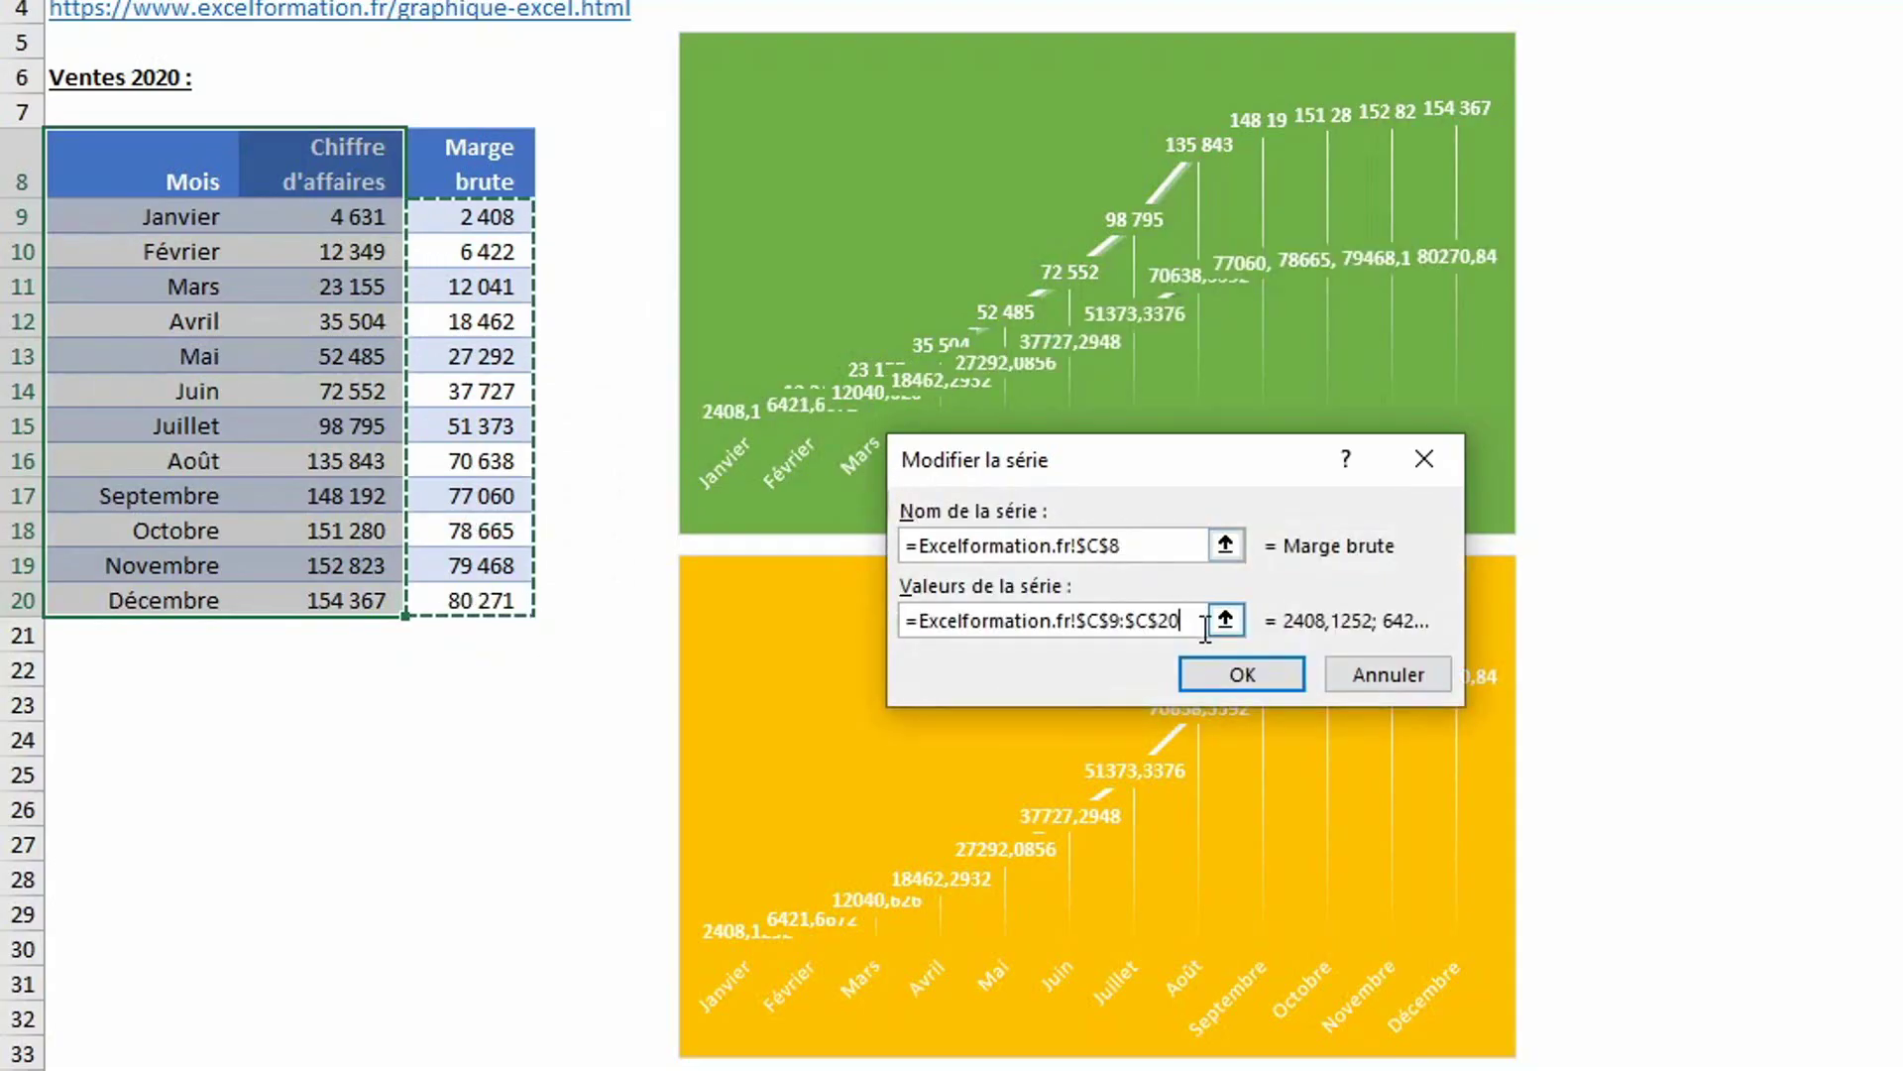
left_click(1251, 677)
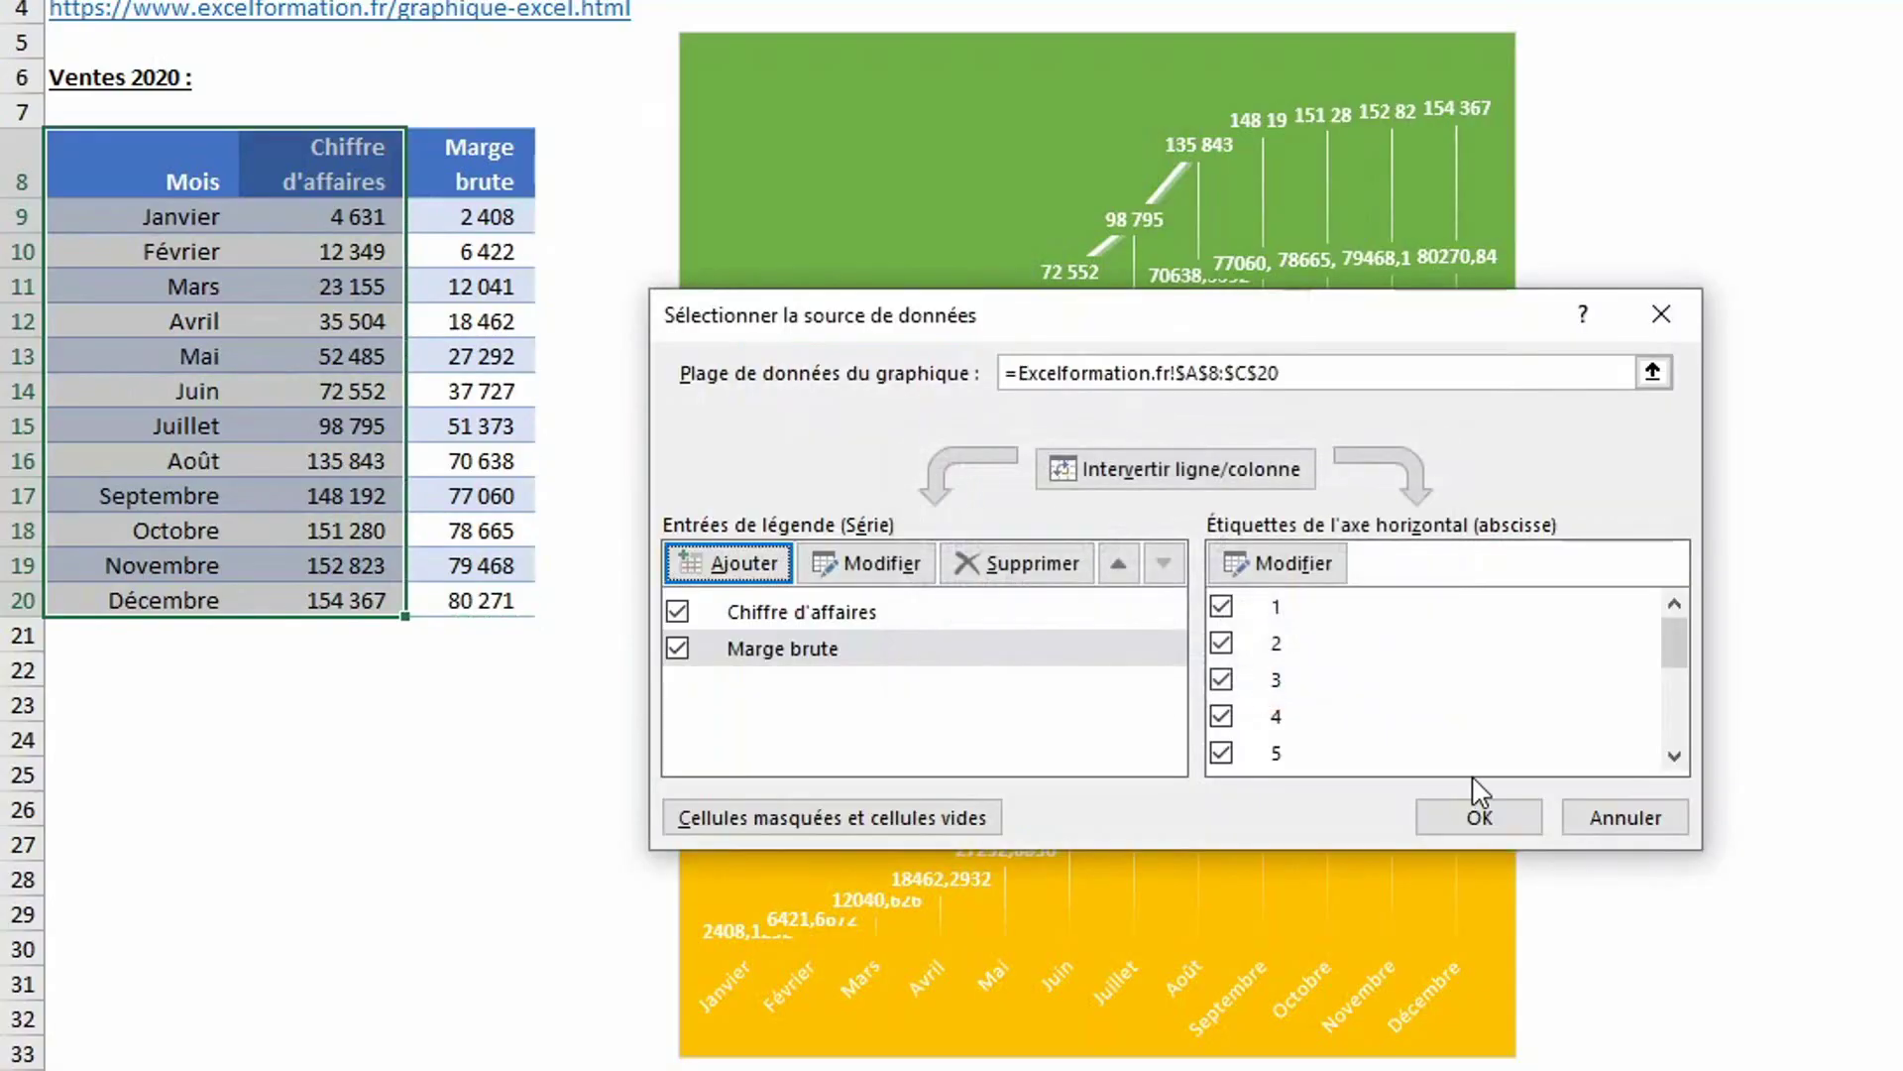
left_click(1477, 813)
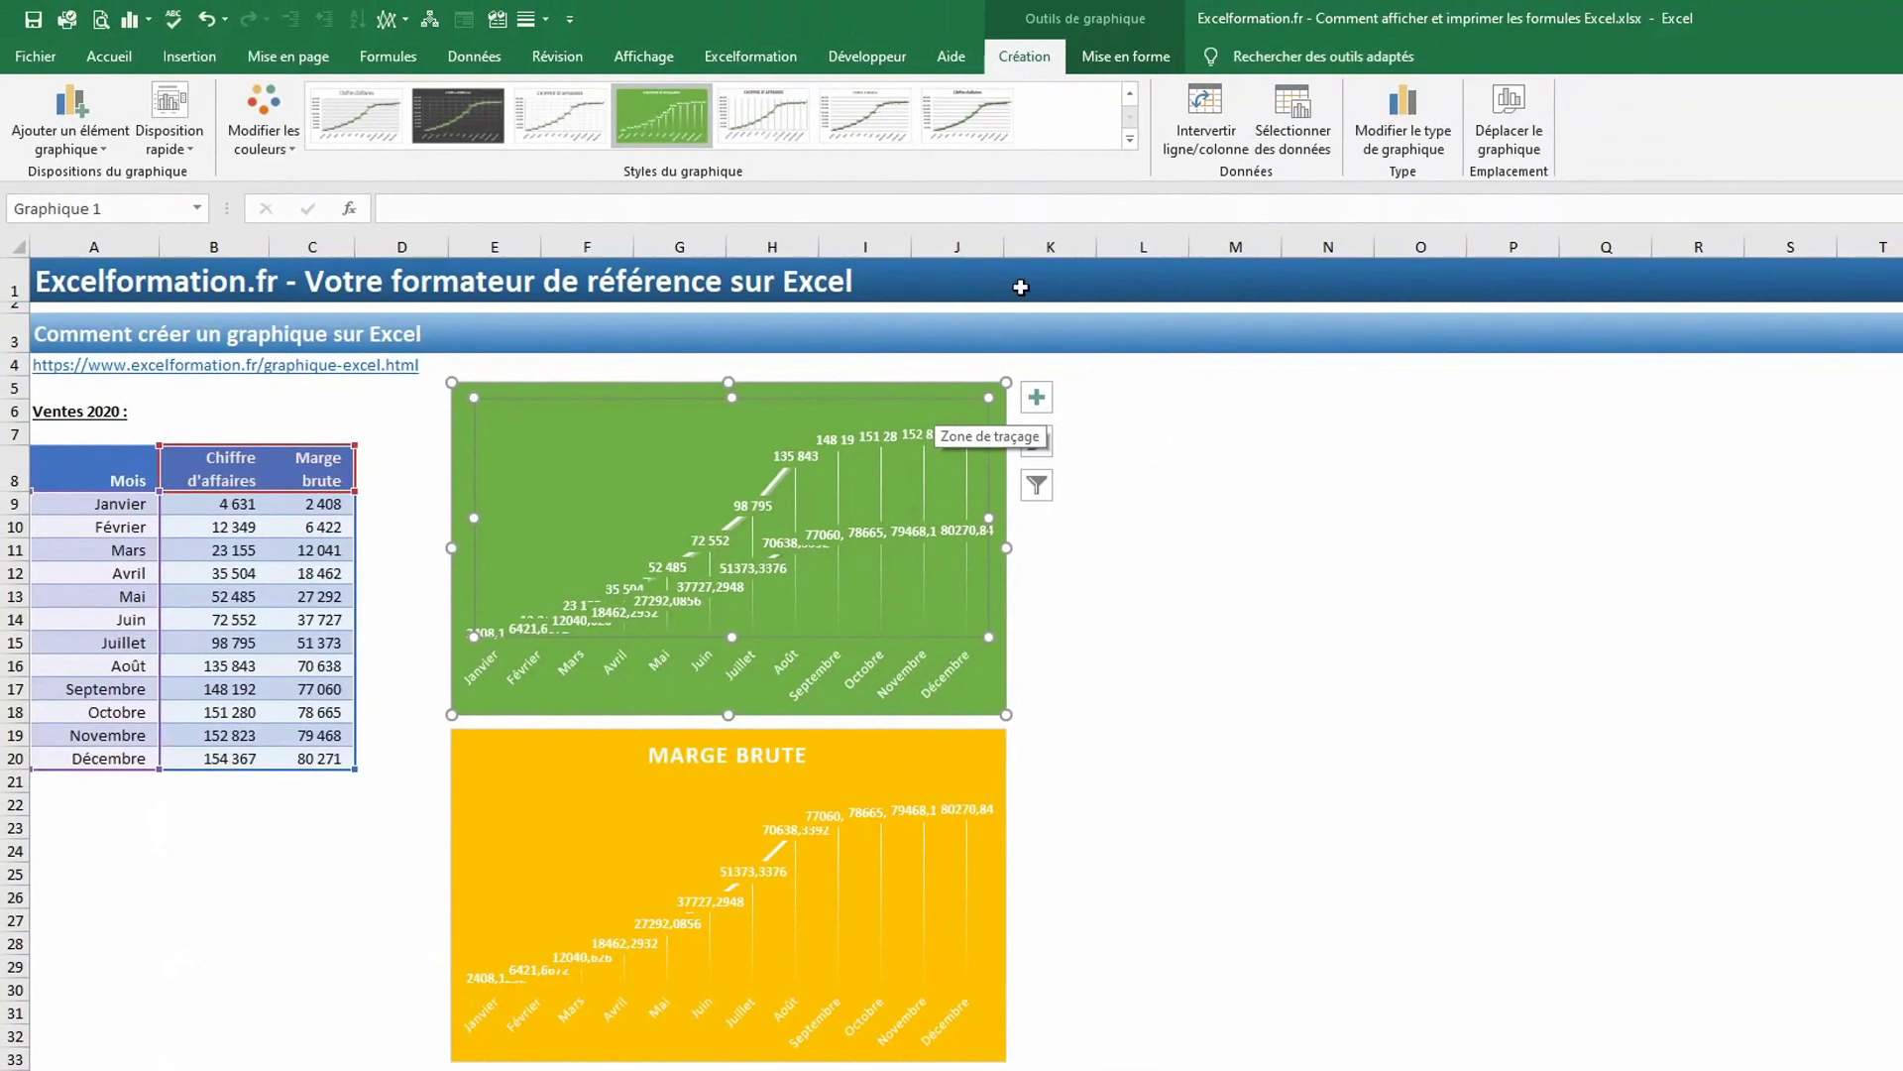
left_click(1130, 139)
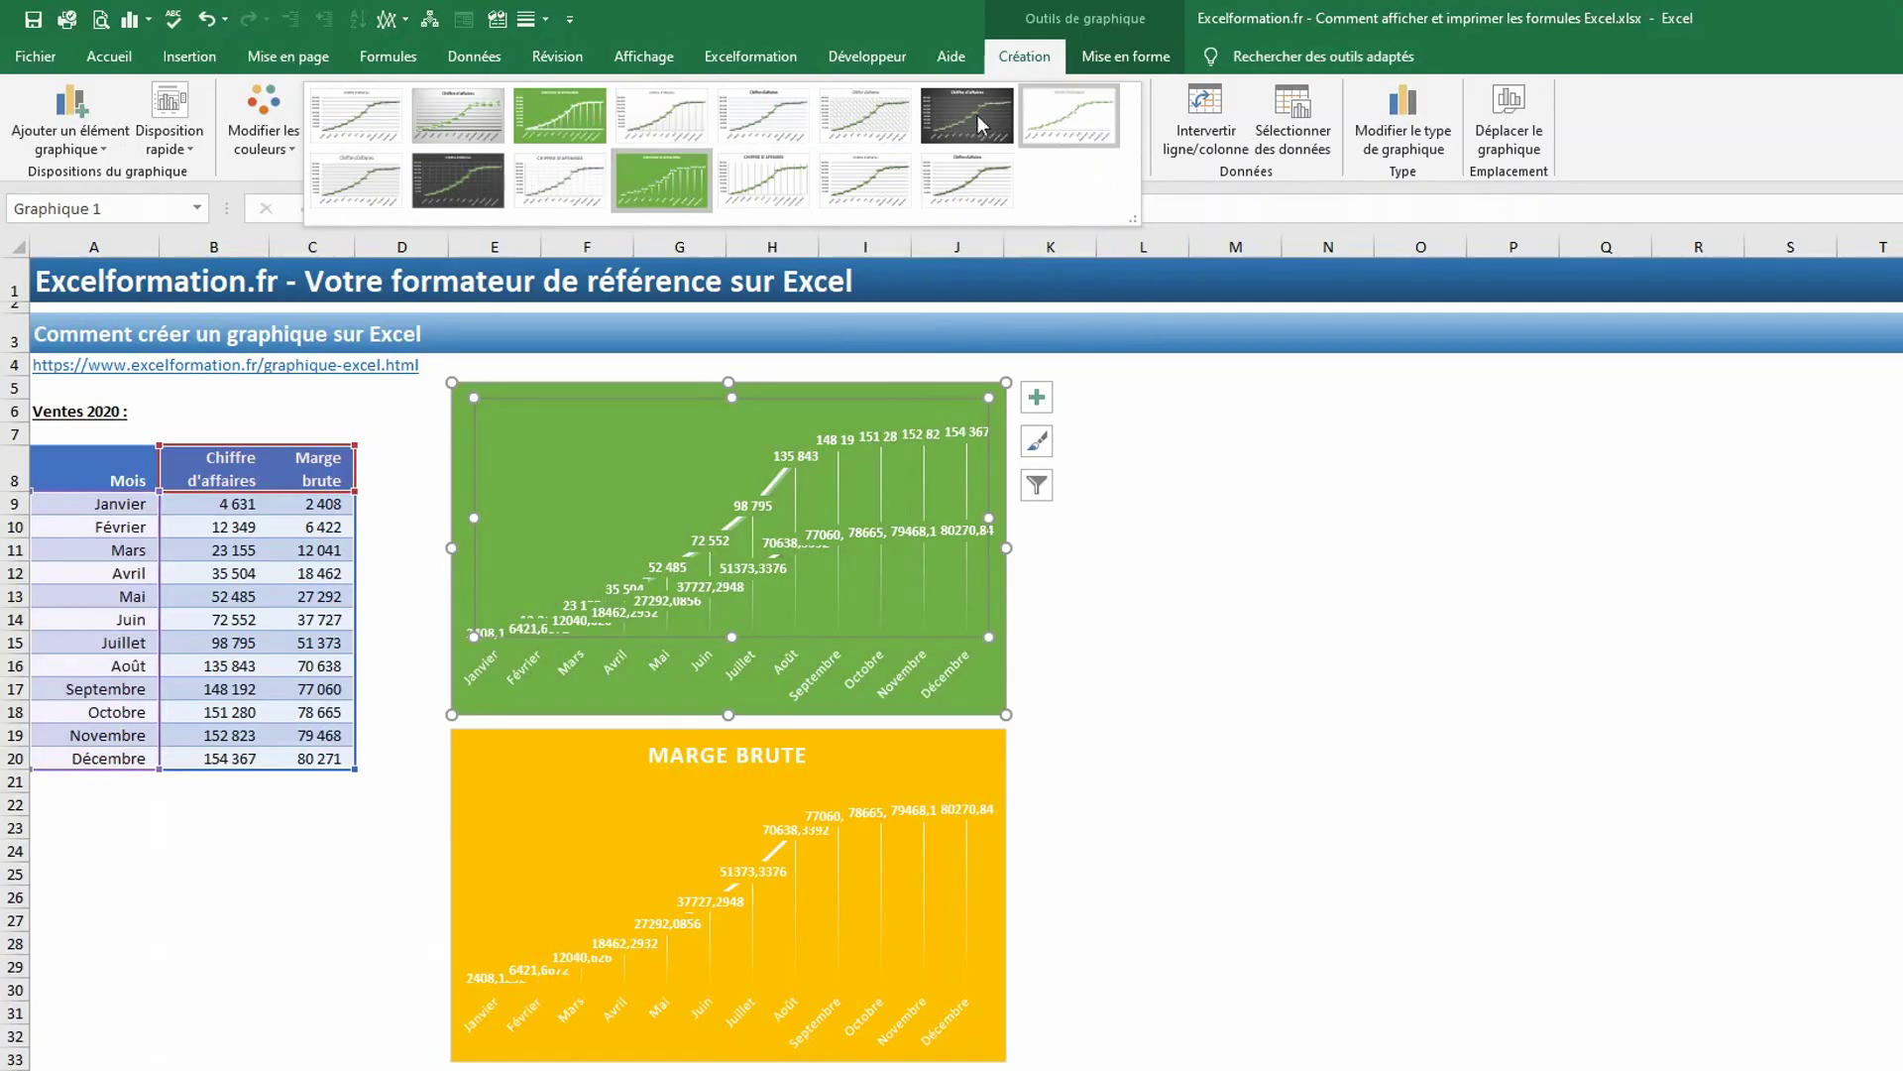
left_click(889, 127)
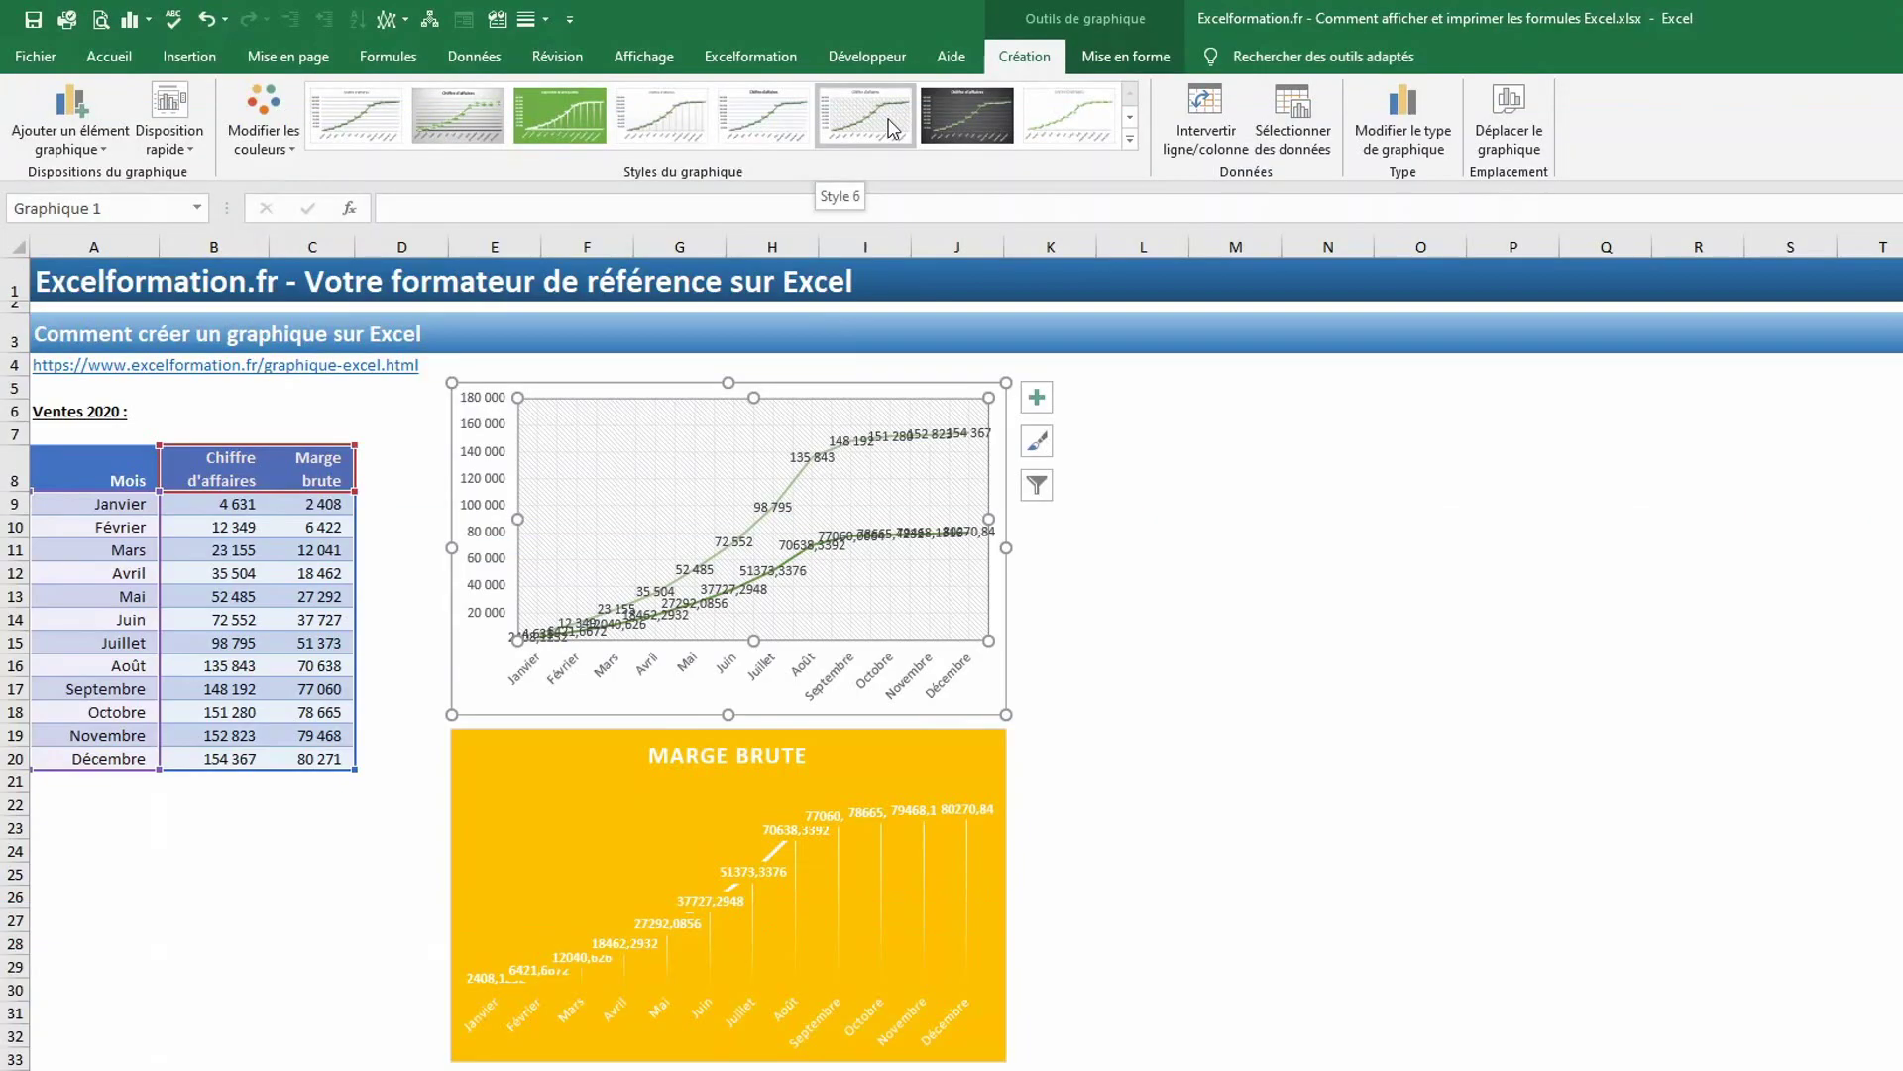
- Choose the clustered bar type Barres groupées for the yellow Marge brute chart
left_click(499, 766)
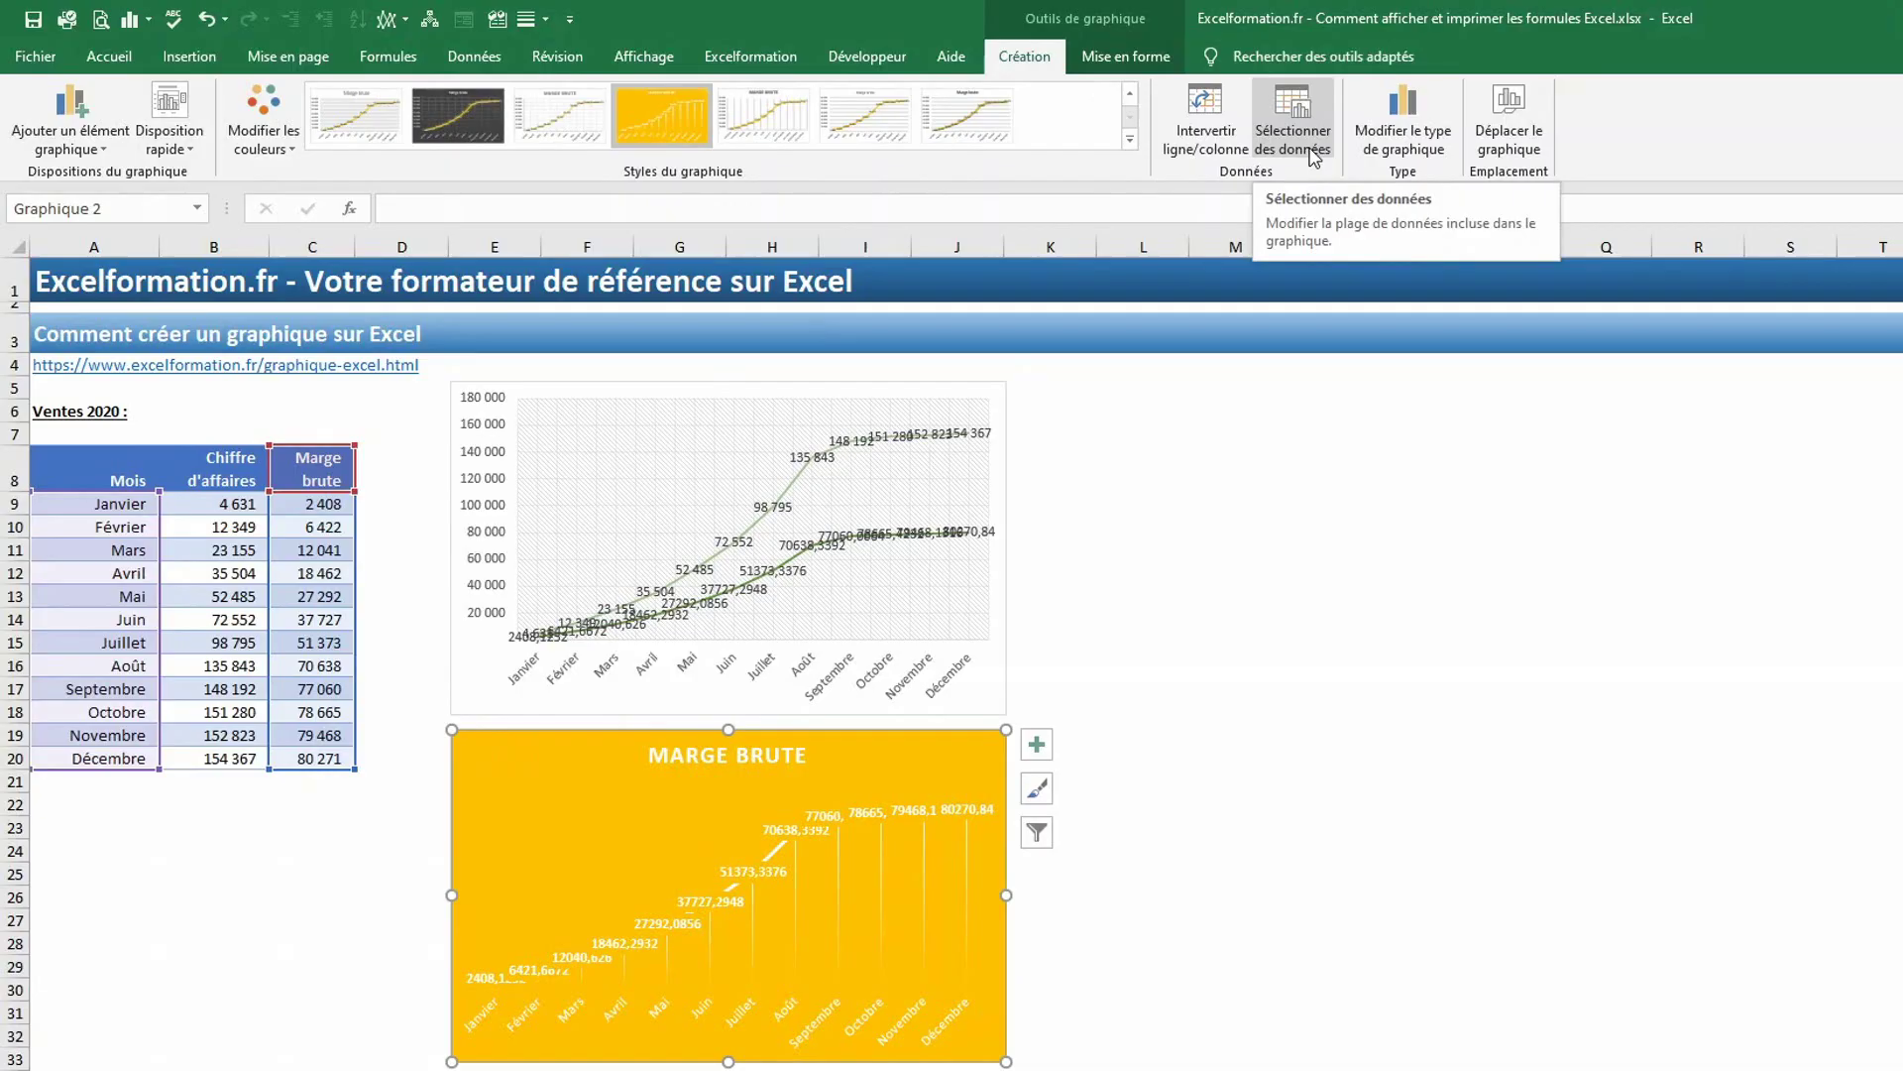
left_click(1413, 139)
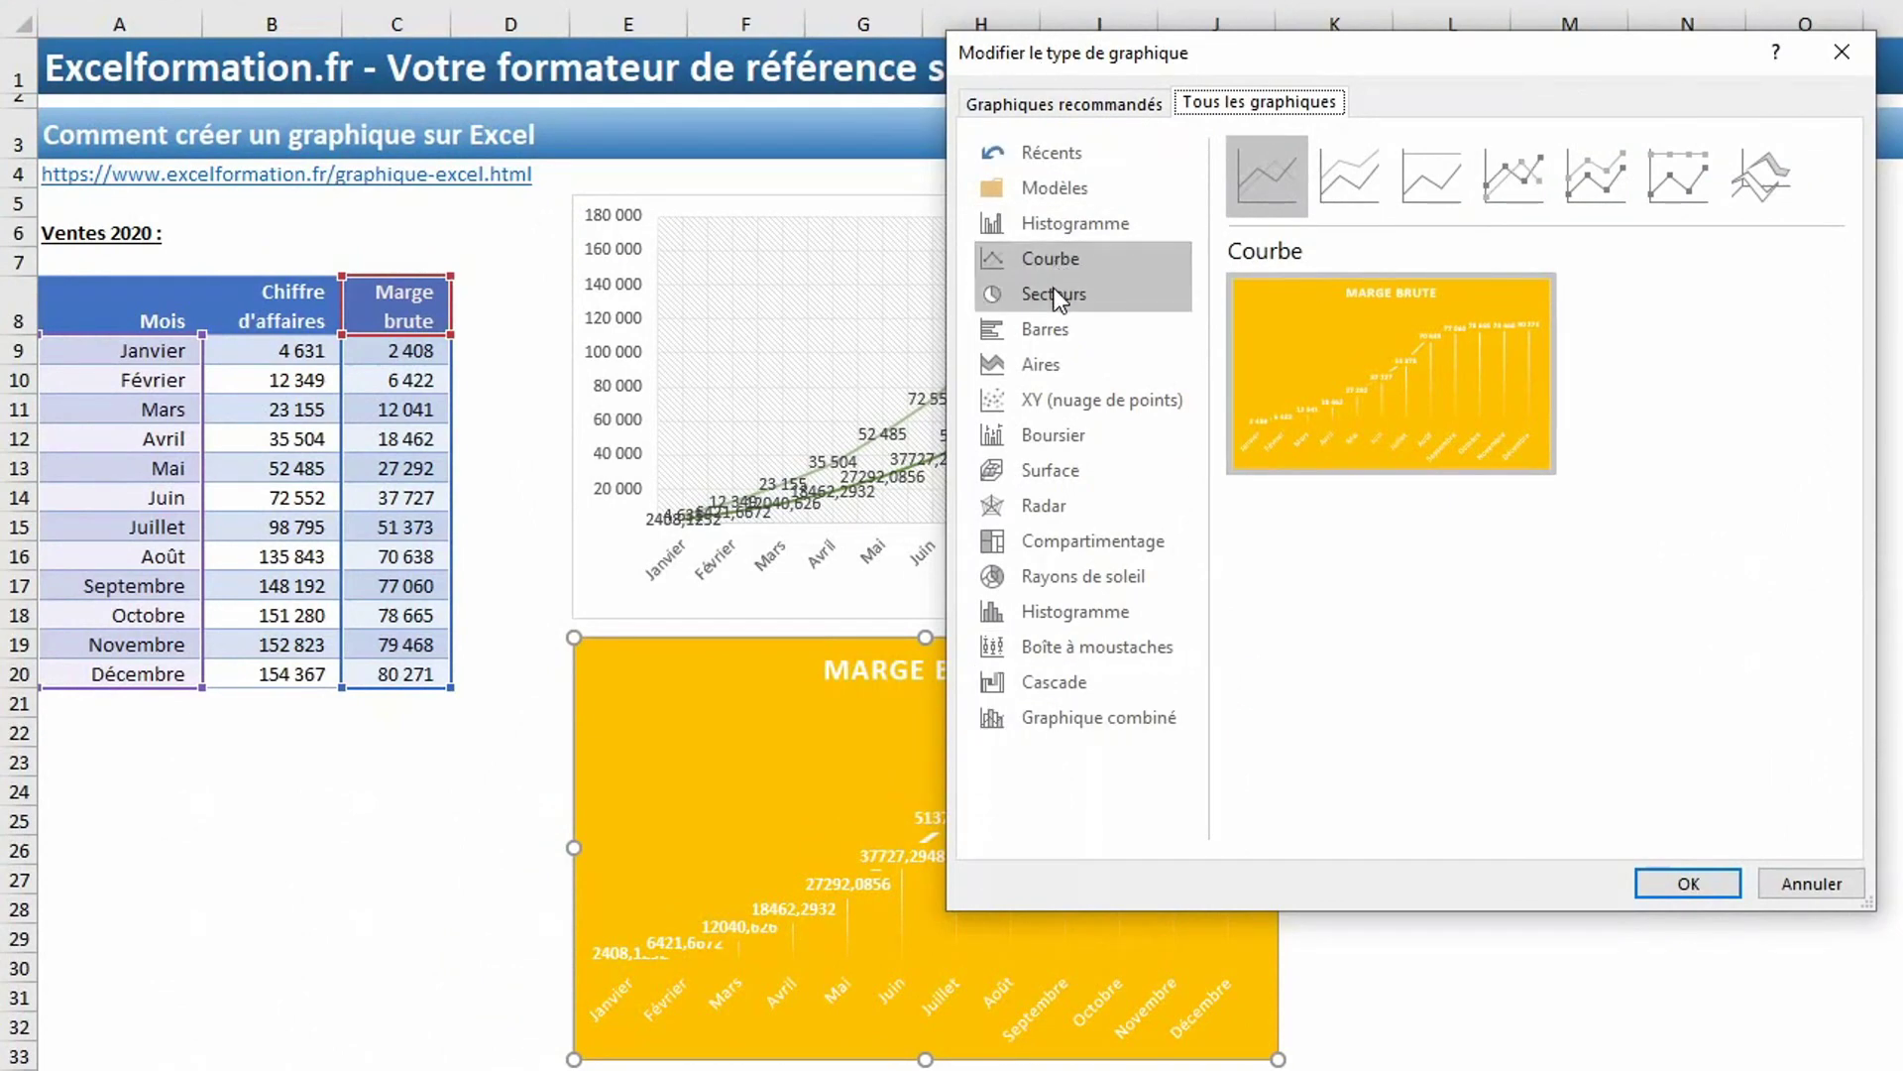
left_click(1053, 337)
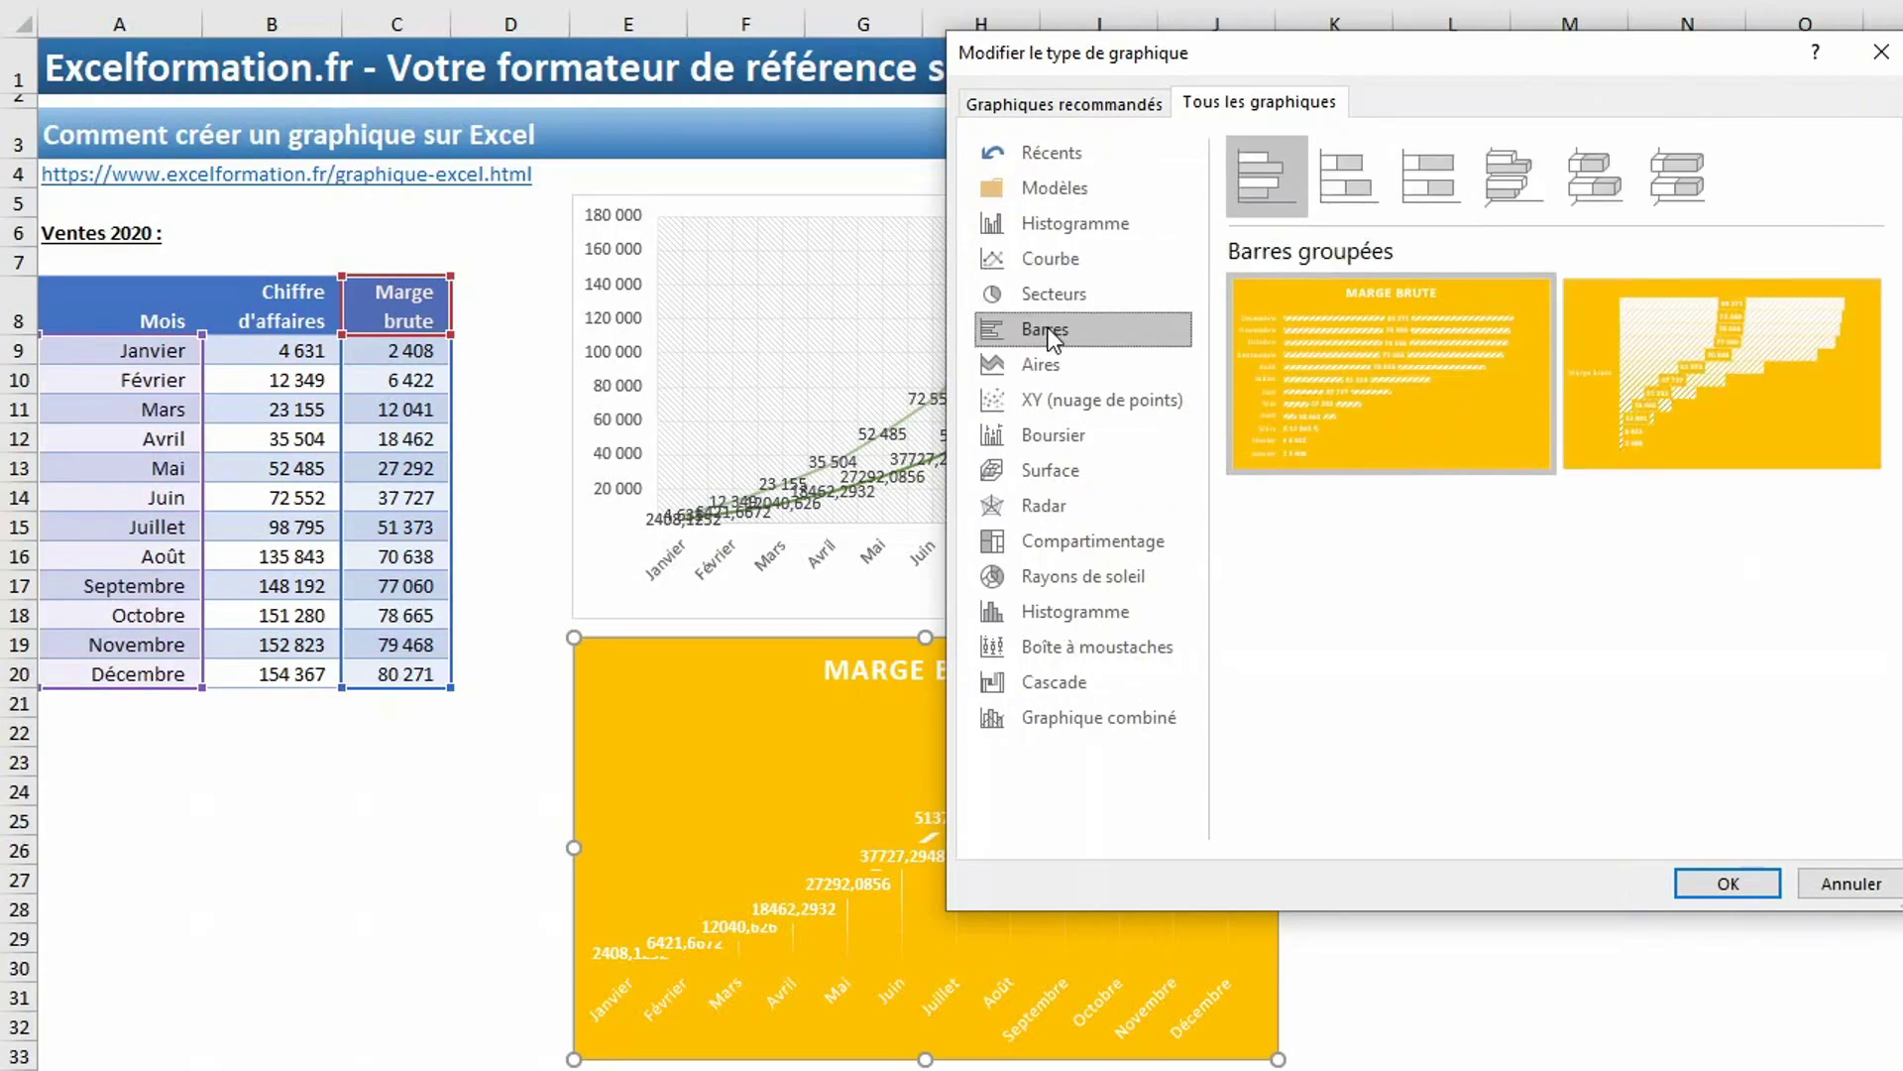